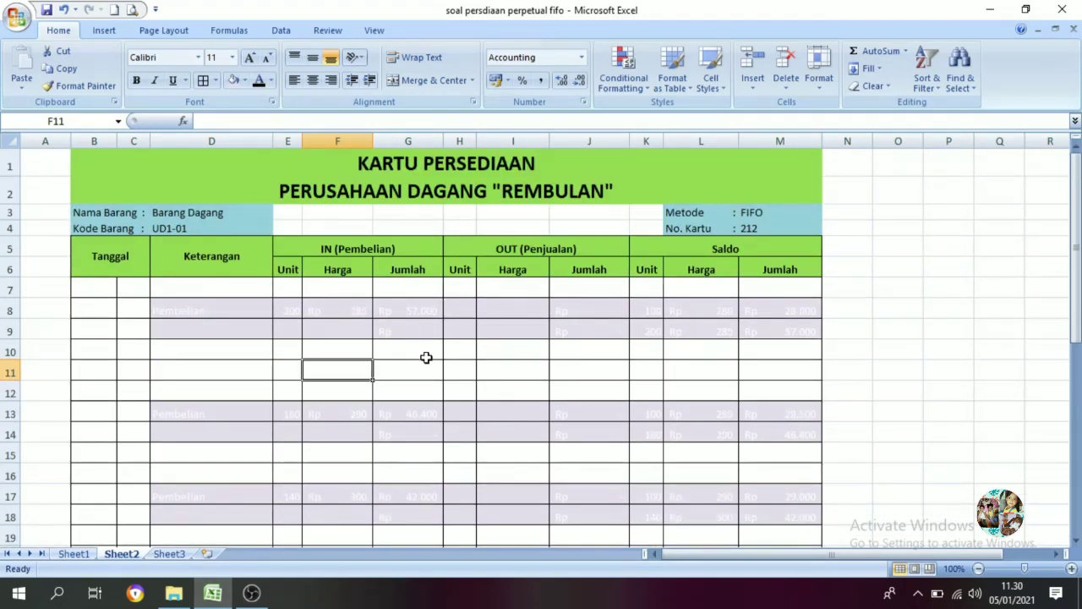
Check the costing method in the stock card header, and review the transaction list in B9:M19 on Sheet1.
{"action": "left_click", "coordinate": [694, 223]}
{"action": "left_click", "coordinate": [759, 215]}
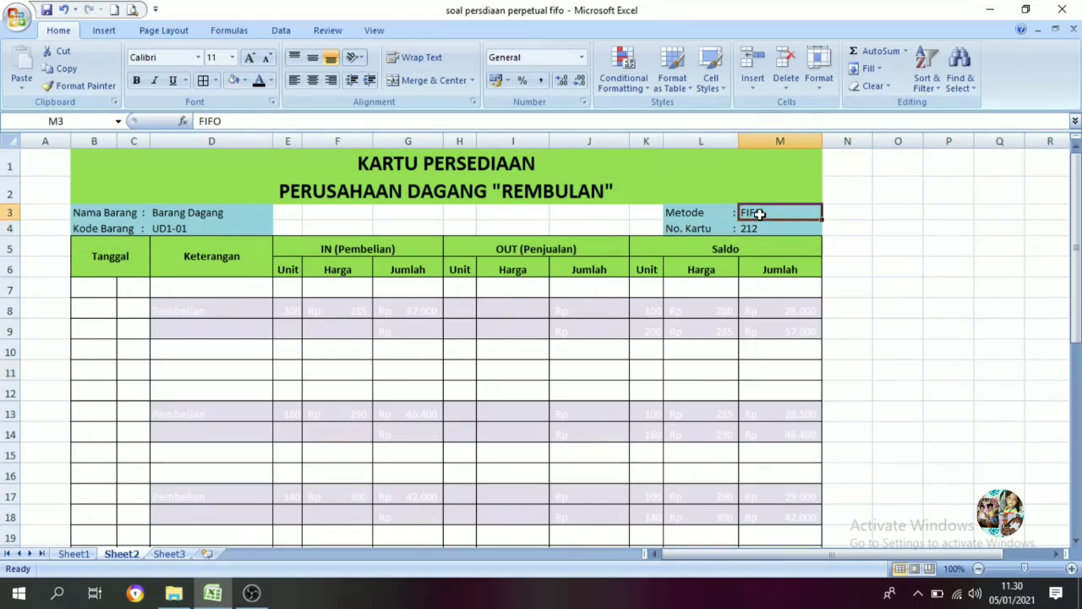
{"action": "left_click", "coordinate": [685, 214]}
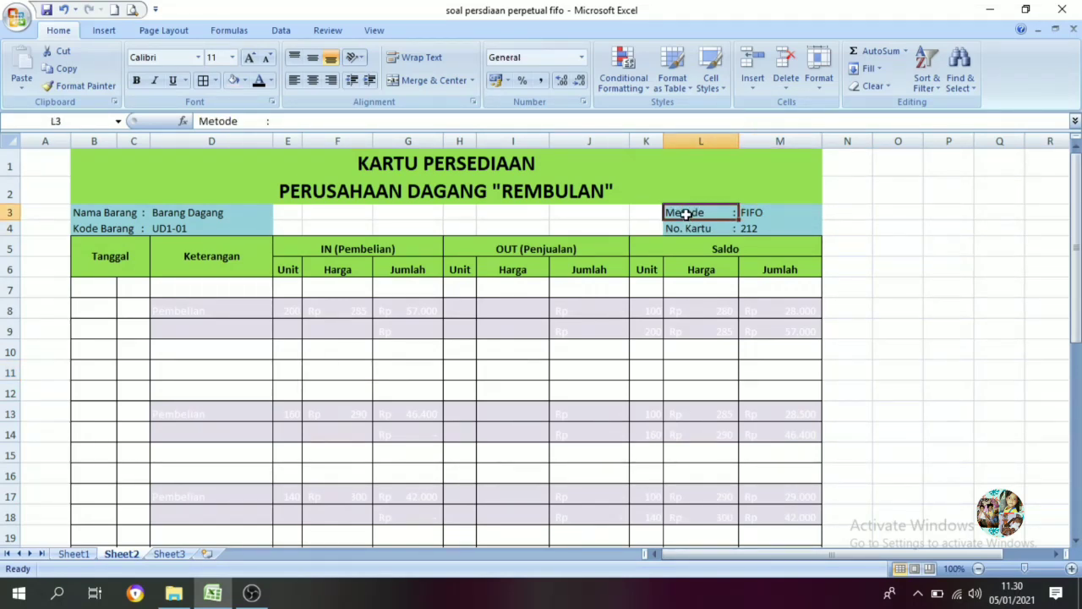
{"action": "left_click", "coordinate": [761, 214]}
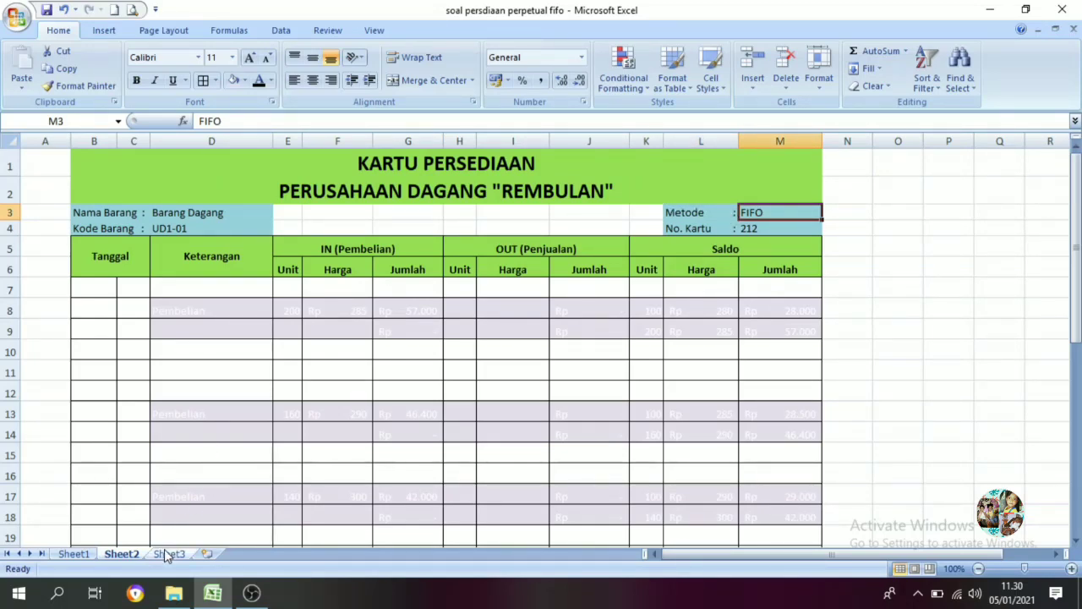
{"action": "left_click", "coordinate": [80, 554]}
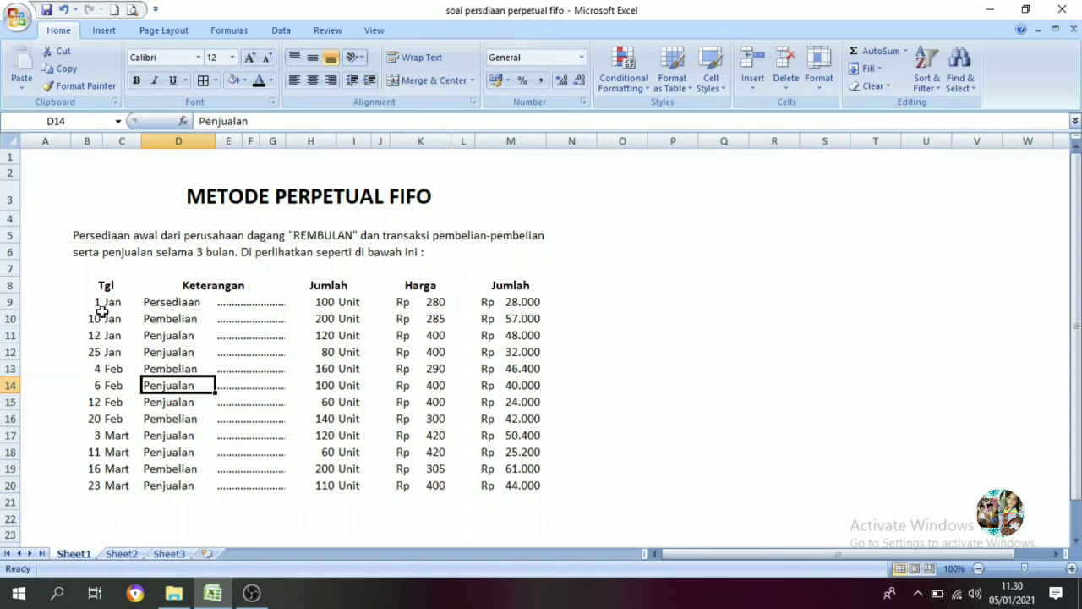
{"action": "left_click", "coordinate": [182, 356]}
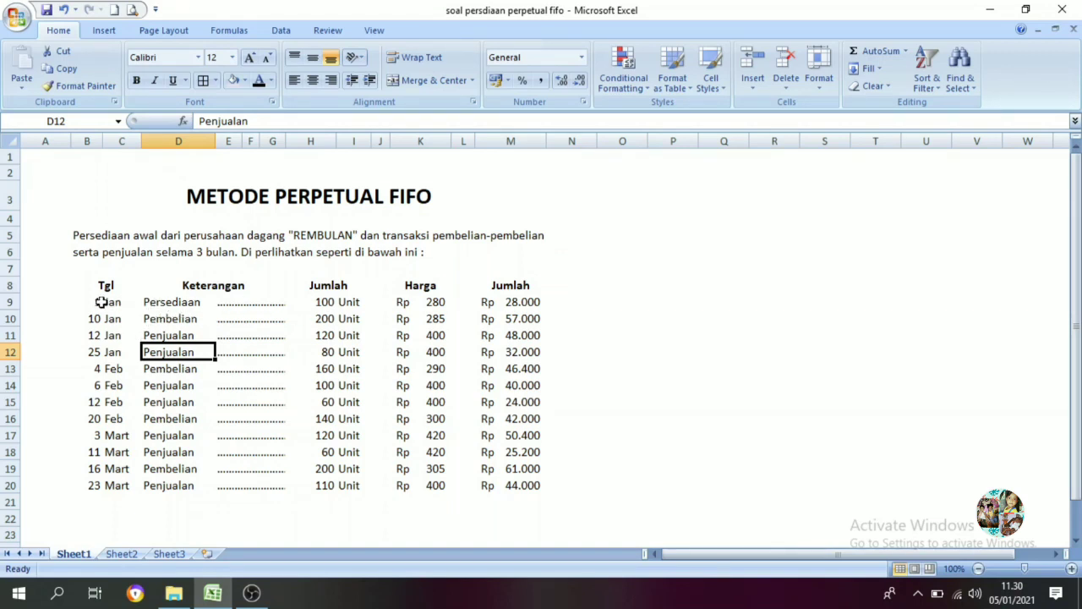
{"action": "left_click_drag", "start_coordinate": [101, 302], "coordinate": [483, 474]}
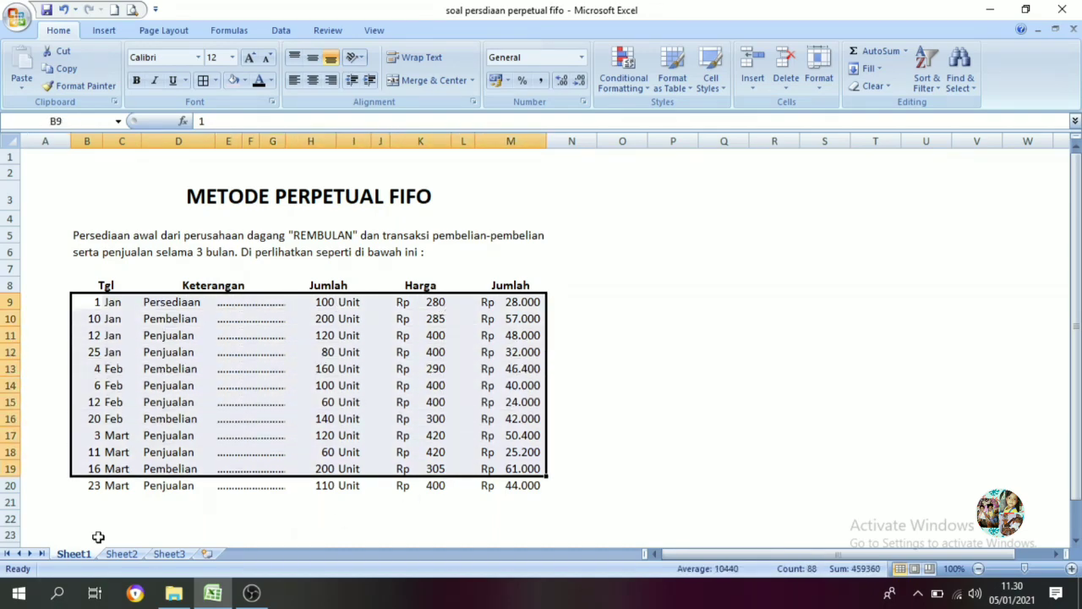
Compare the January entries on the Sheet2 stock card with the purchase and sale transactions listed on Sheet1.
{"action": "left_click", "coordinate": [123, 555]}
{"action": "left_click", "coordinate": [278, 306]}
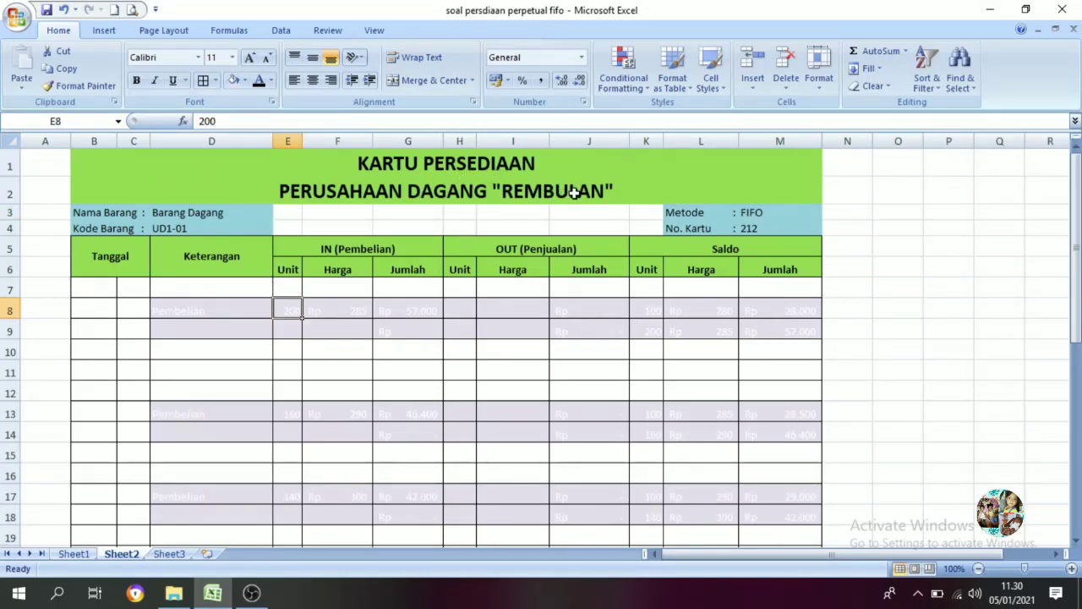
{"action": "left_click", "coordinate": [119, 314]}
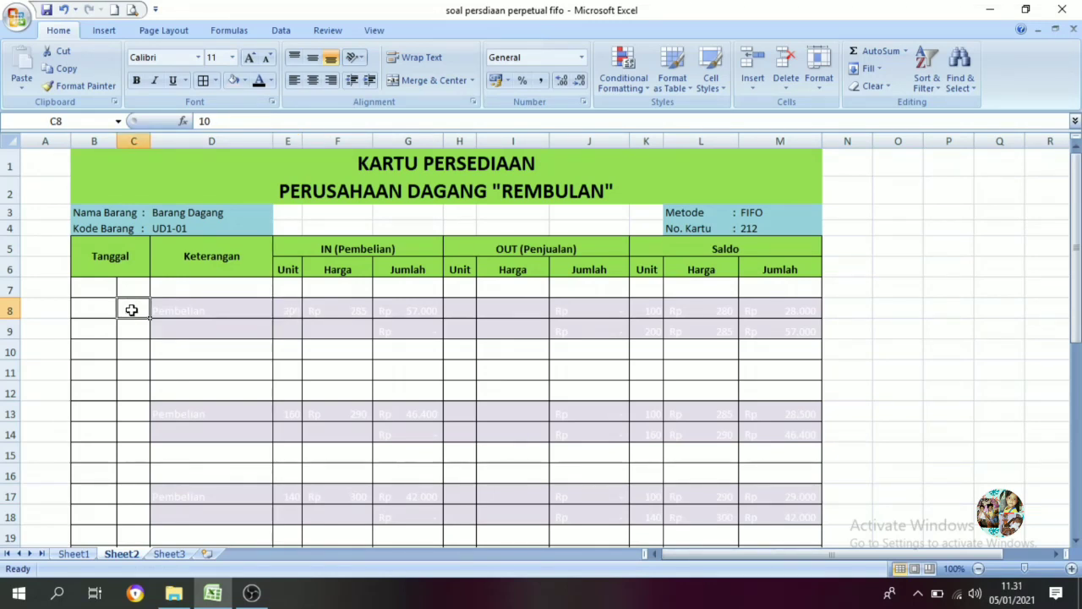
{"action": "scroll", "coordinate": [239, 406], "scroll_direction": "down", "scroll_amount": 1}
{"action": "scroll", "coordinate": [240, 406], "scroll_direction": "up", "scroll_amount": 1}
{"action": "left_click", "coordinate": [77, 553]}
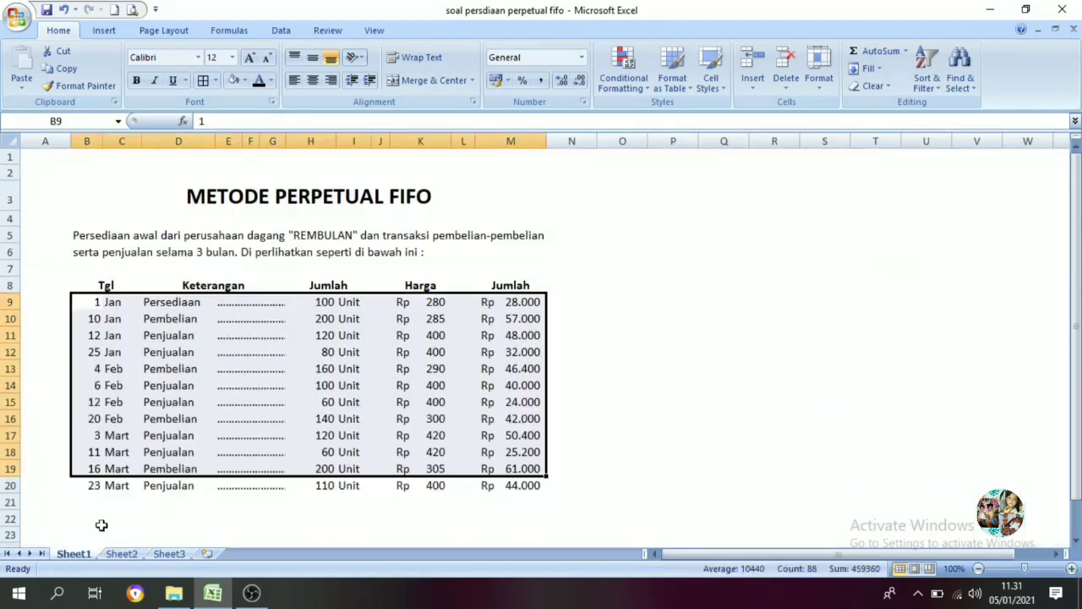
{"action": "left_click", "coordinate": [168, 337]}
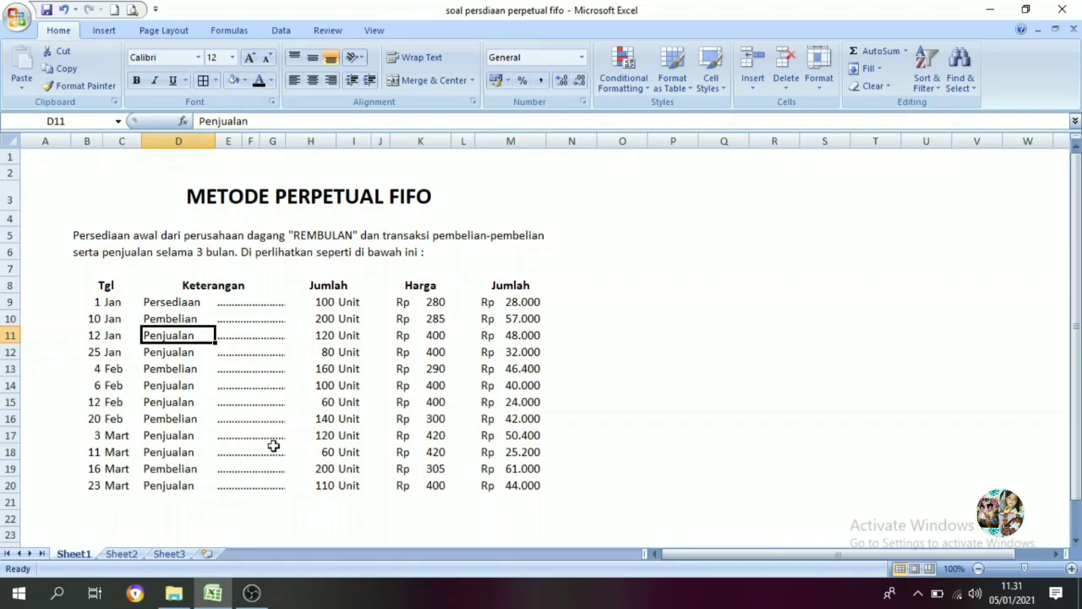
{"action": "left_click", "coordinate": [154, 388]}
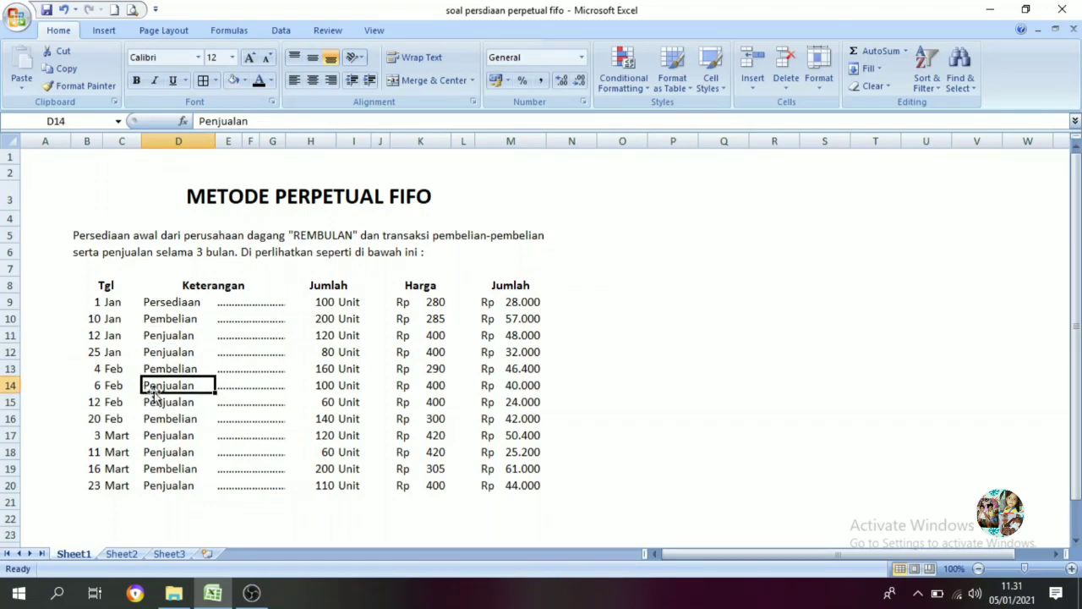
Examine the stock card's Tanggal, Keterangan, IN (Pembelian), OUT (Penjualan) and Saldo columns on Sheet2.
{"action": "left_click", "coordinate": [125, 553]}
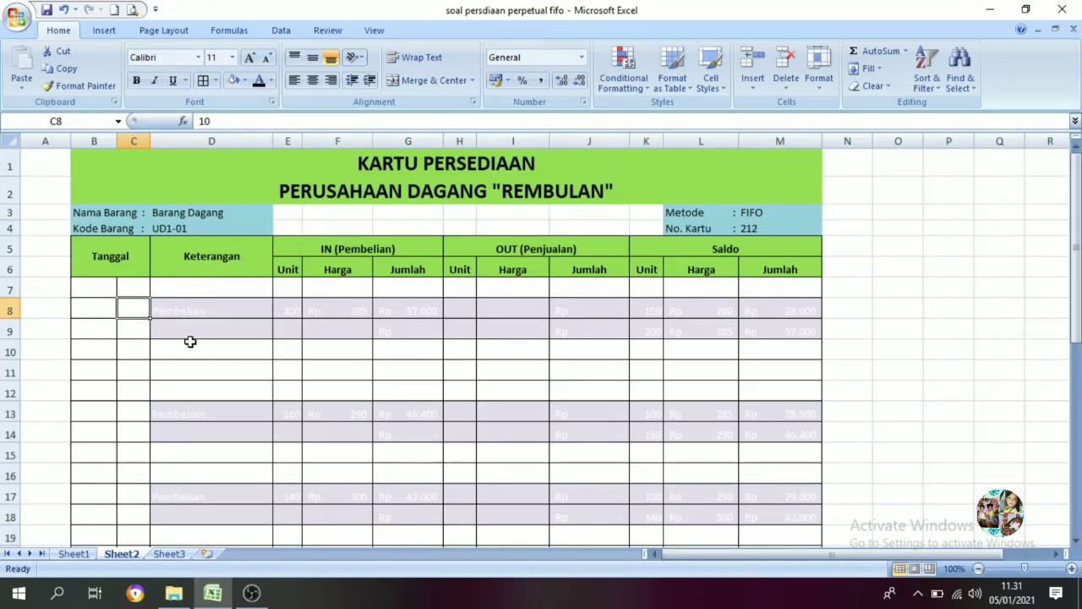
{"action": "left_click", "coordinate": [110, 265]}
{"action": "left_click", "coordinate": [235, 257]}
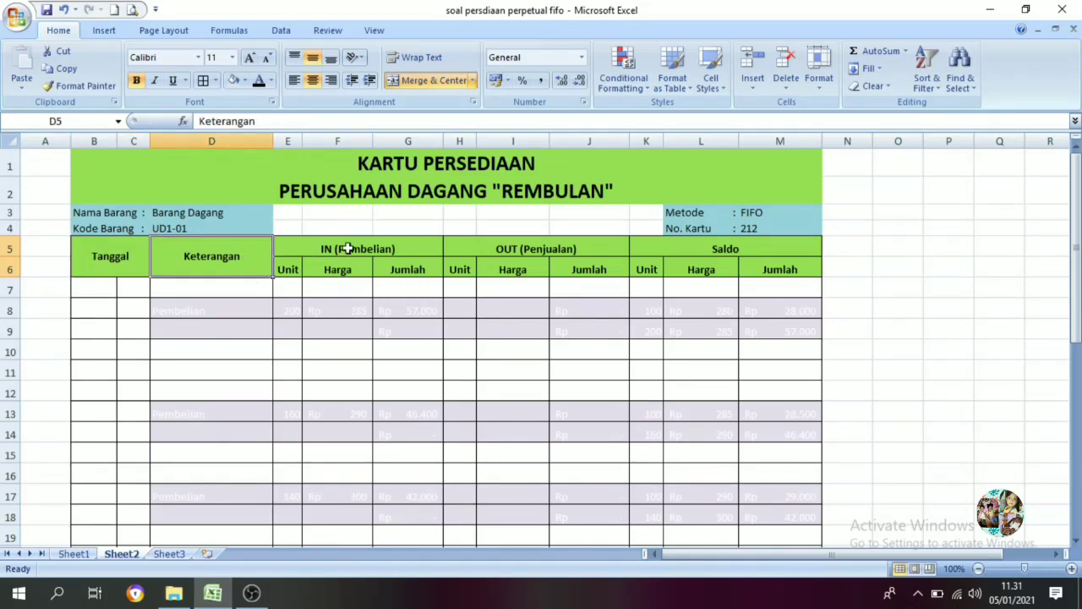
{"action": "left_click", "coordinate": [347, 249]}
{"action": "left_click", "coordinate": [526, 252]}
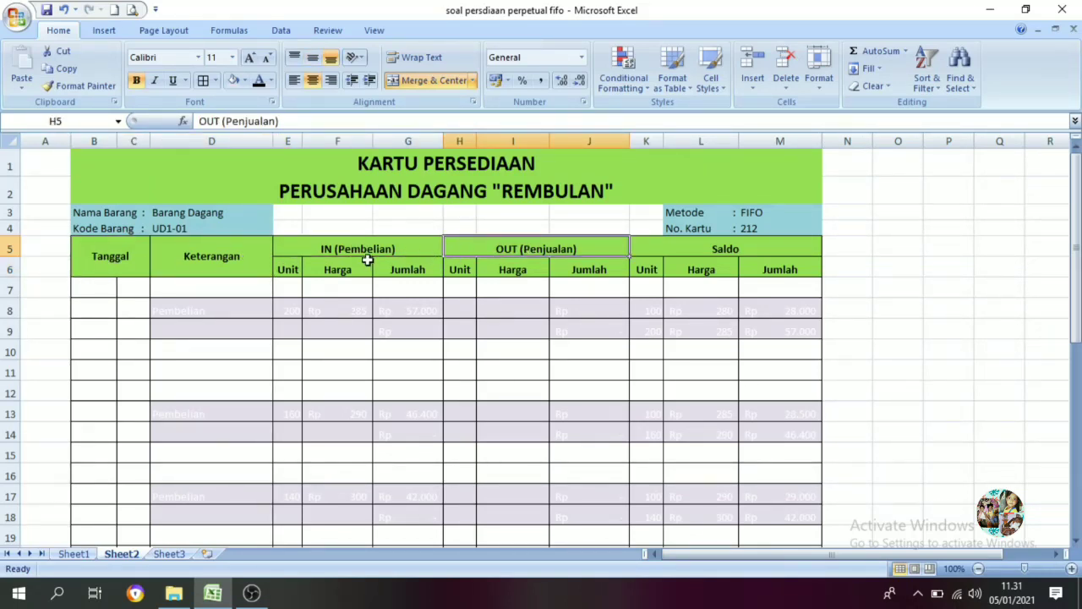
{"action": "left_click", "coordinate": [332, 245]}
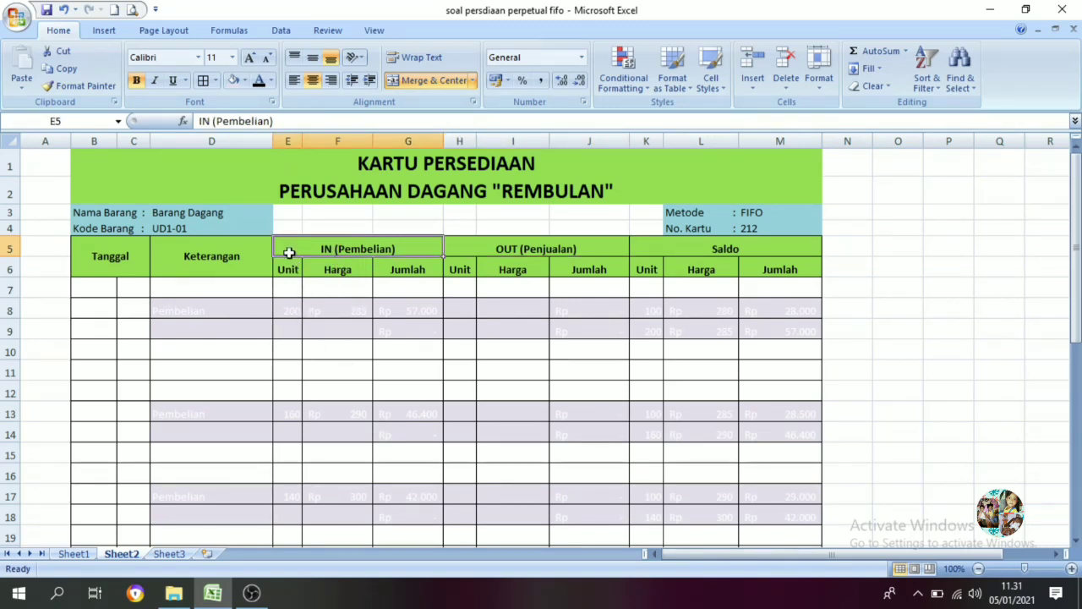
{"action": "left_click_drag", "start_coordinate": [289, 252], "coordinate": [306, 518]}
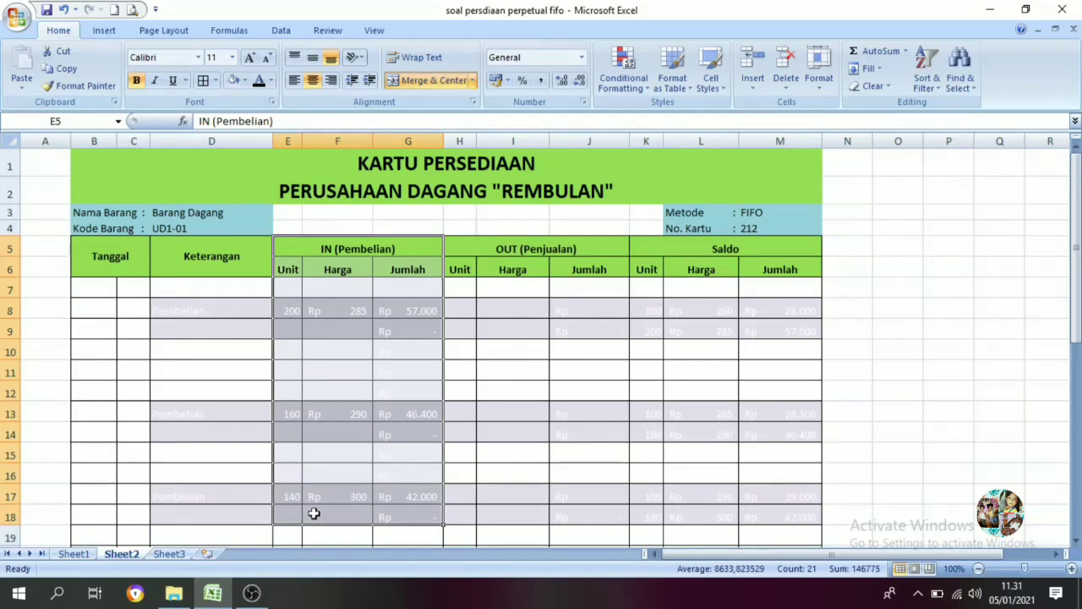
{"action": "left_click", "coordinate": [454, 250]}
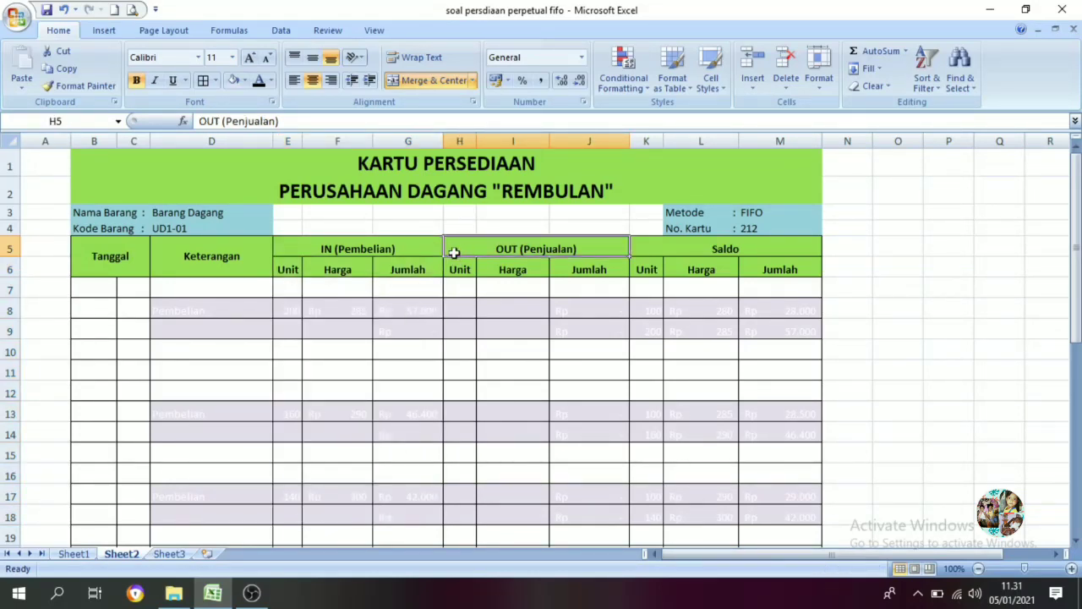
{"action": "left_click_drag", "start_coordinate": [454, 252], "coordinate": [597, 529]}
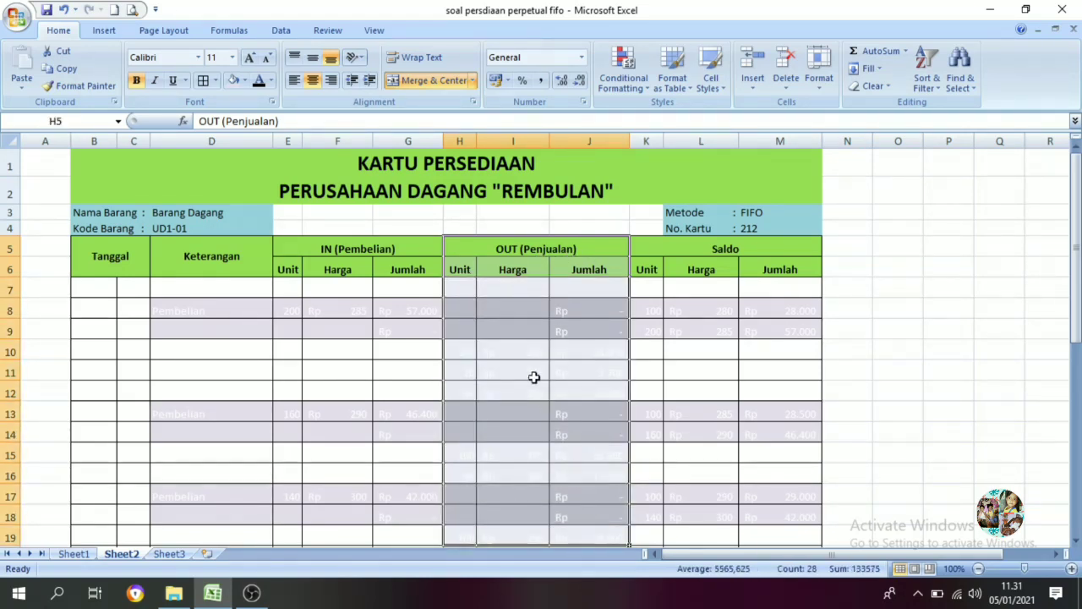
{"action": "left_click", "coordinate": [524, 312]}
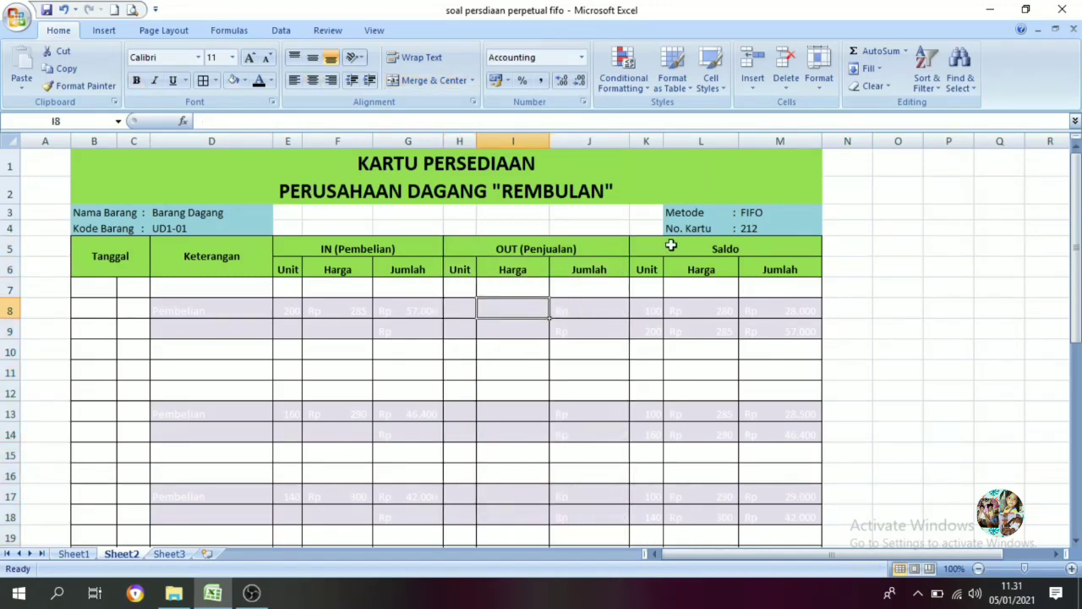
{"action": "mouse_move", "coordinate": [671, 246]}
{"action": "left_mouse_down"}
{"action": "mouse_move", "coordinate": [679, 454]}
{"action": "mouse_move", "coordinate": [669, 262]}
{"action": "left_mouse_up"}
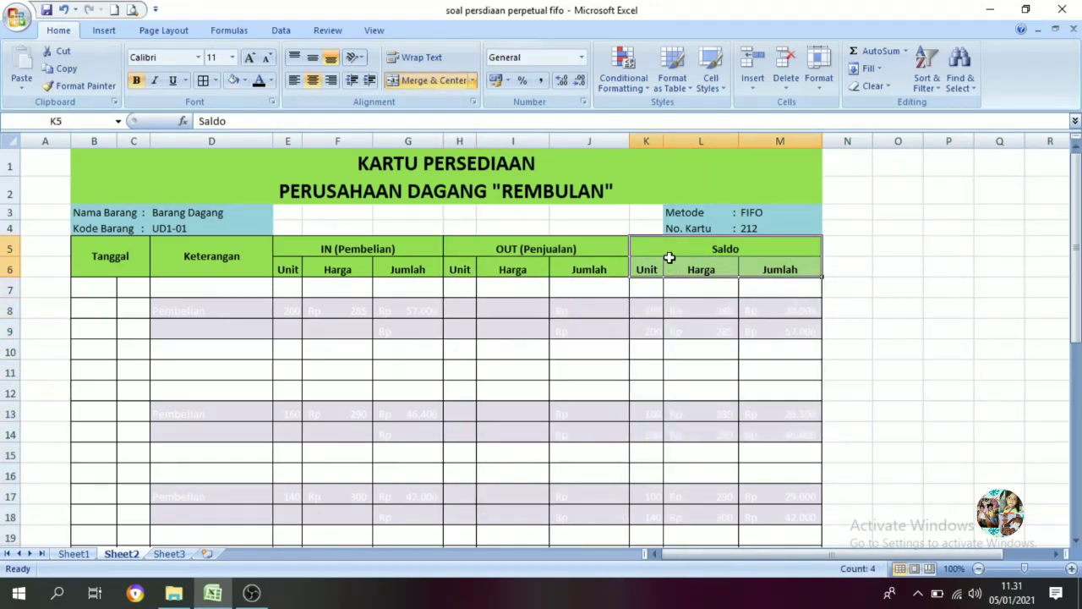
{"action": "left_click", "coordinate": [888, 284]}
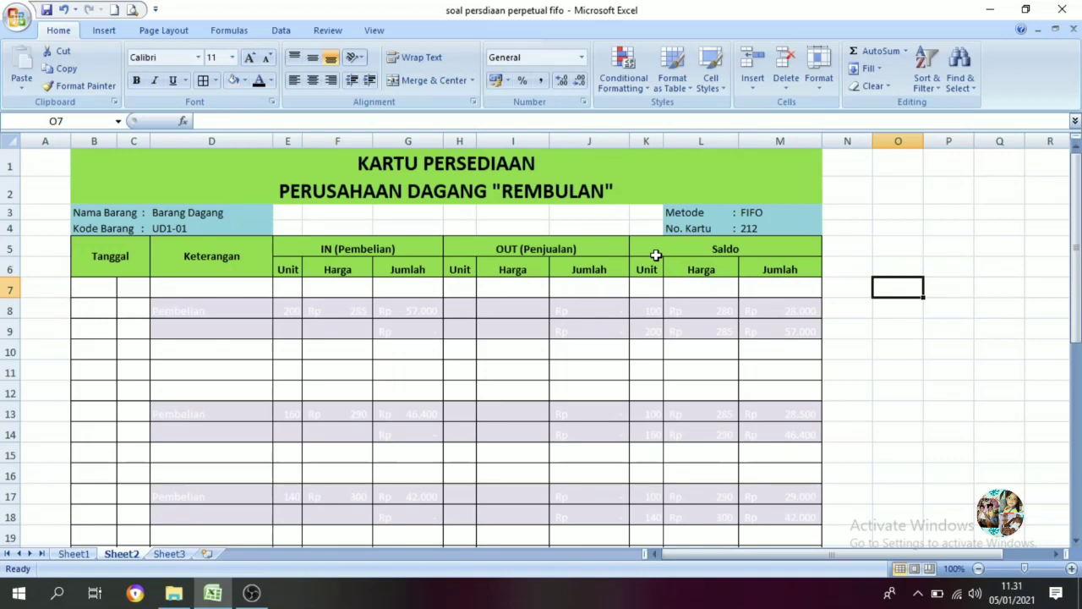
{"action": "left_click", "coordinate": [188, 413]}
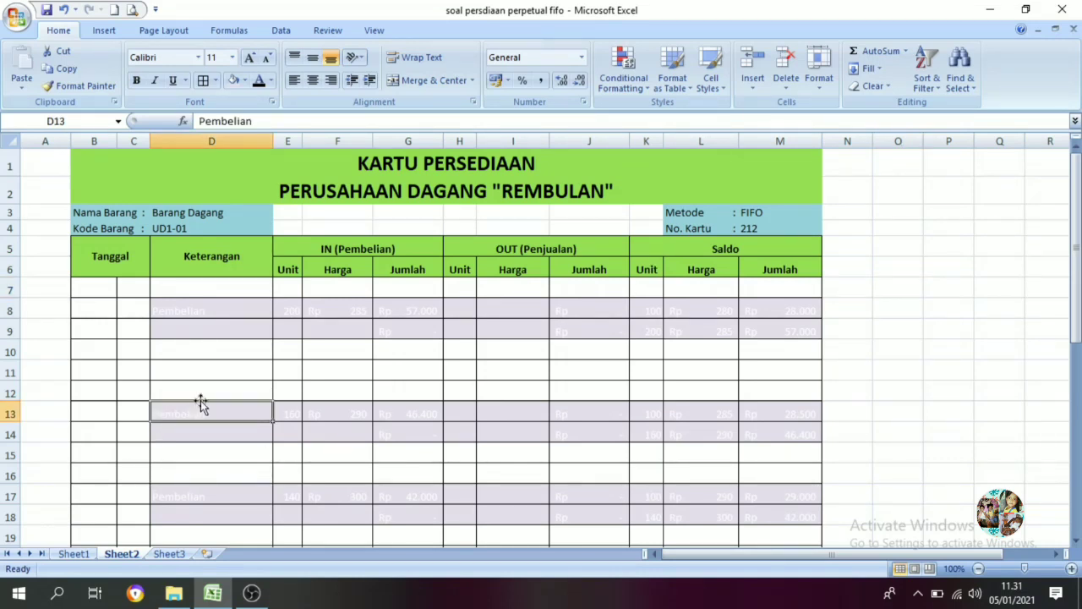
{"action": "left_click", "coordinate": [182, 377]}
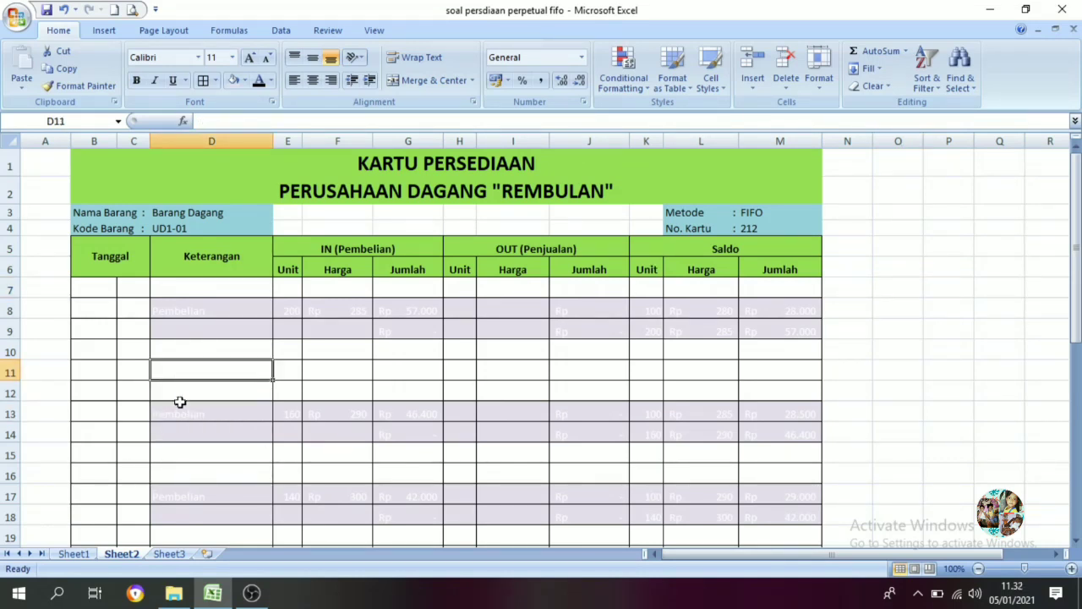
Consult the problem on Sheet1 and apply the black font colour to the hidden date entries in B7 and C7 on Sheet2.
{"action": "left_click", "coordinate": [78, 556]}
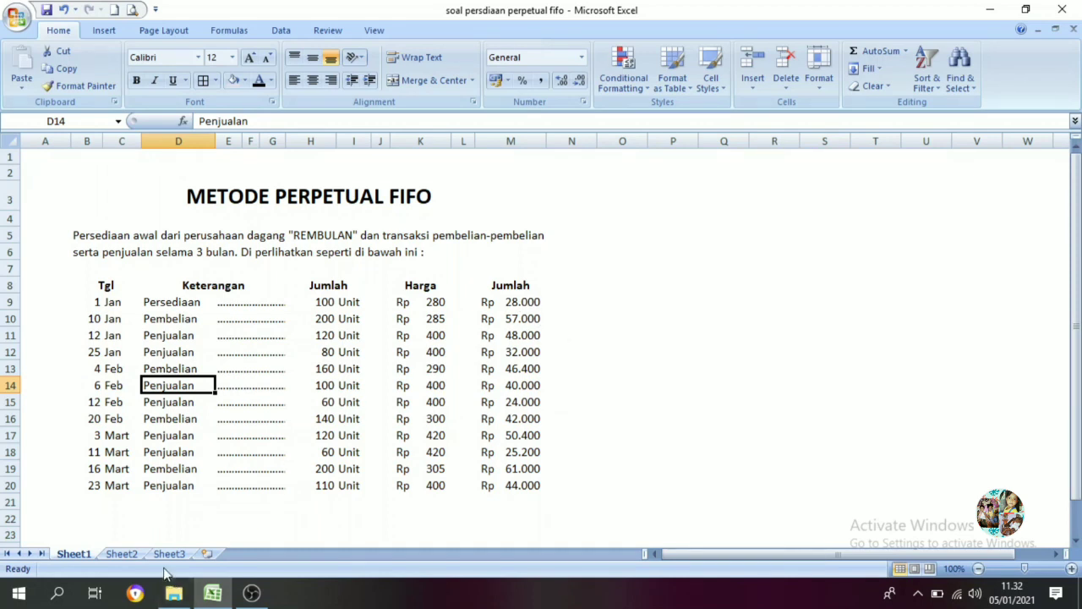
{"action": "left_click", "coordinate": [121, 553]}
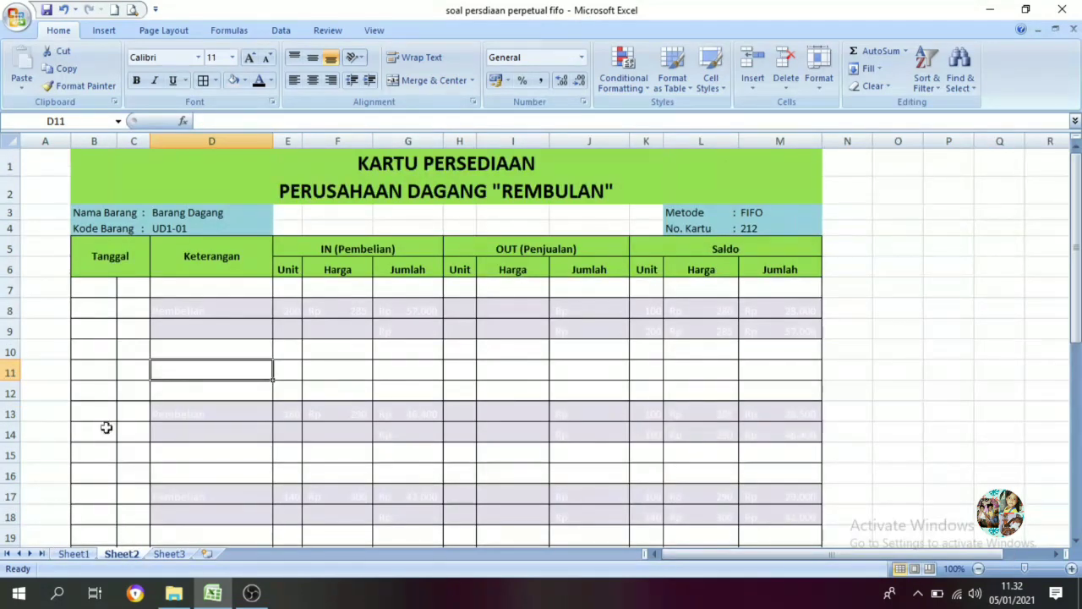
{"action": "left_click", "coordinate": [105, 287]}
{"action": "left_click", "coordinate": [259, 81]}
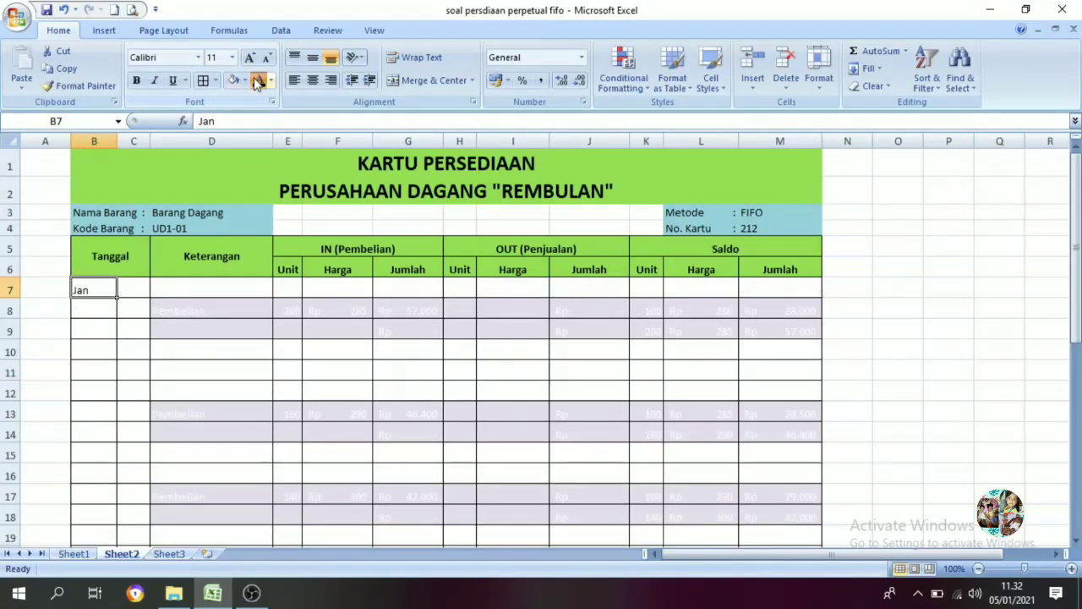
{"action": "left_click", "coordinate": [138, 290]}
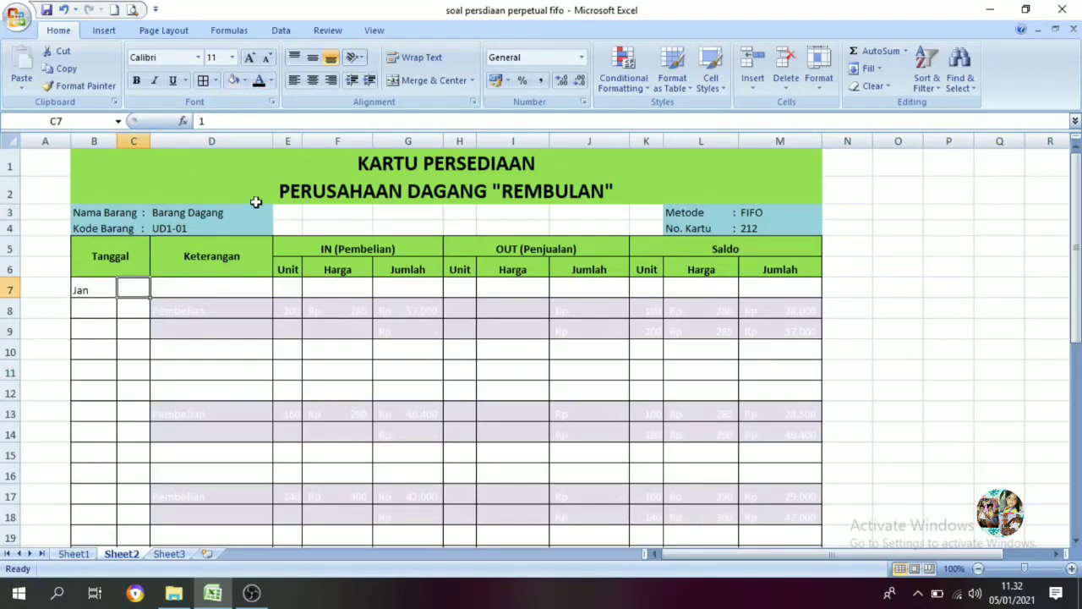
{"action": "left_click", "coordinate": [262, 82]}
Check the opening stock on Sheet1 and apply the black font colour to the Saldo unit, price and total in K7:M7 on Sheet2.
{"action": "left_click", "coordinate": [74, 553]}
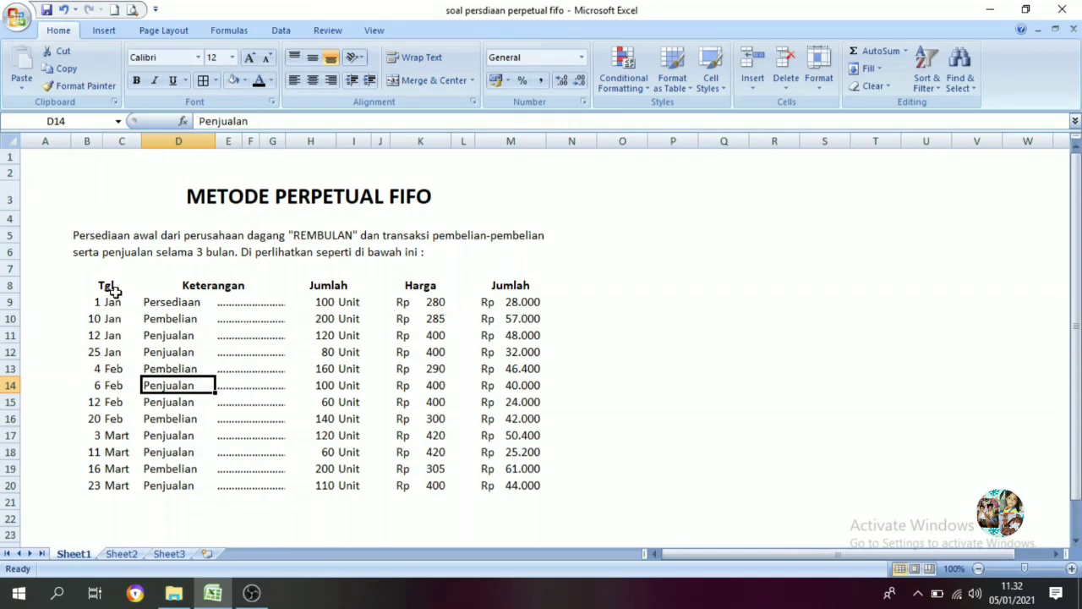
{"action": "left_click", "coordinate": [120, 554]}
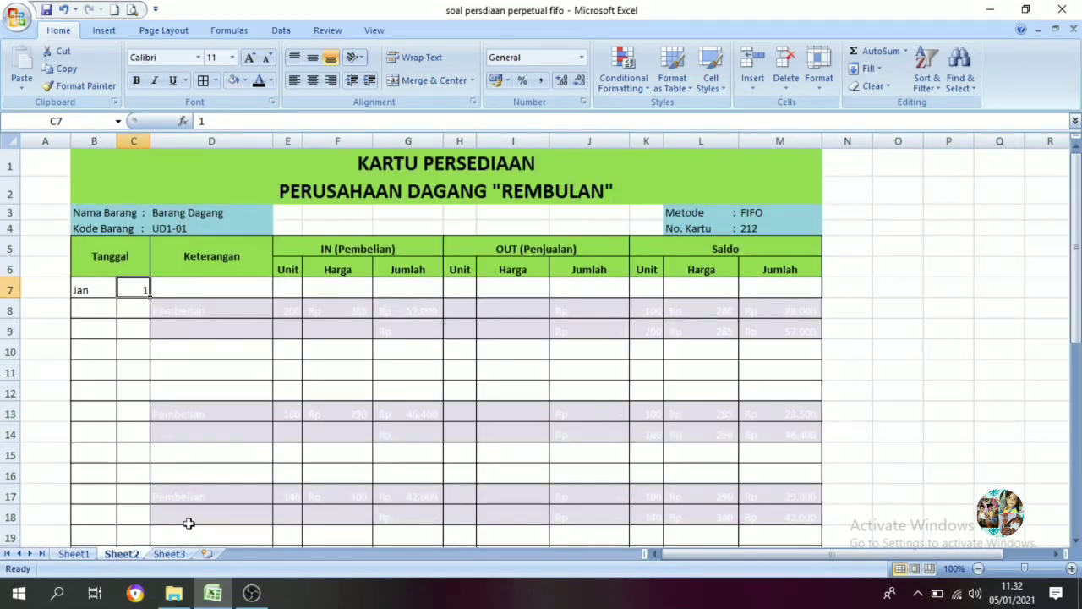
{"action": "left_click", "coordinate": [693, 288]}
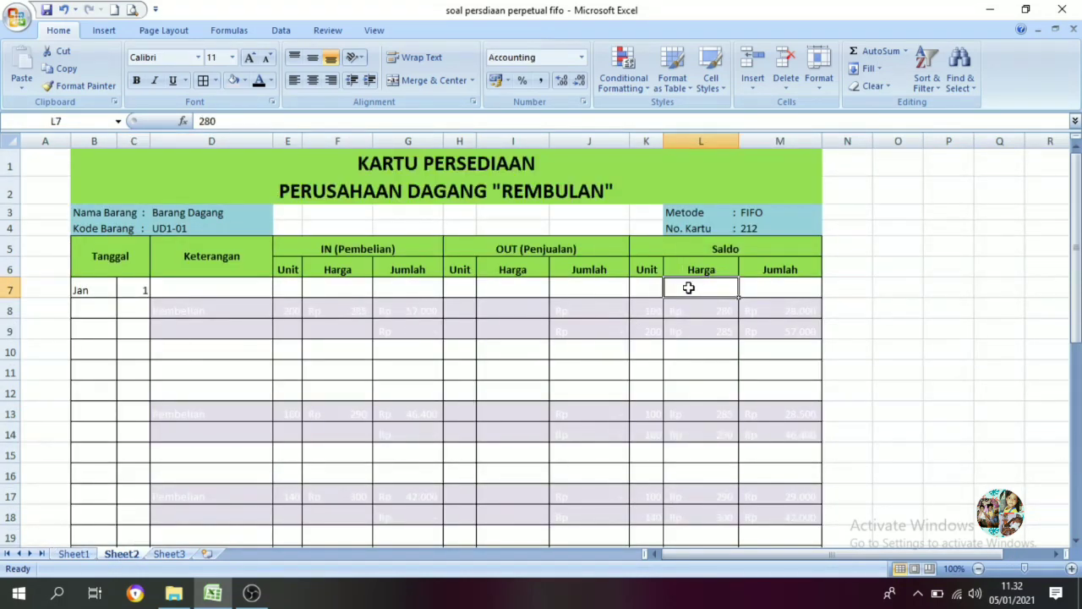
{"action": "left_click", "coordinate": [648, 290]}
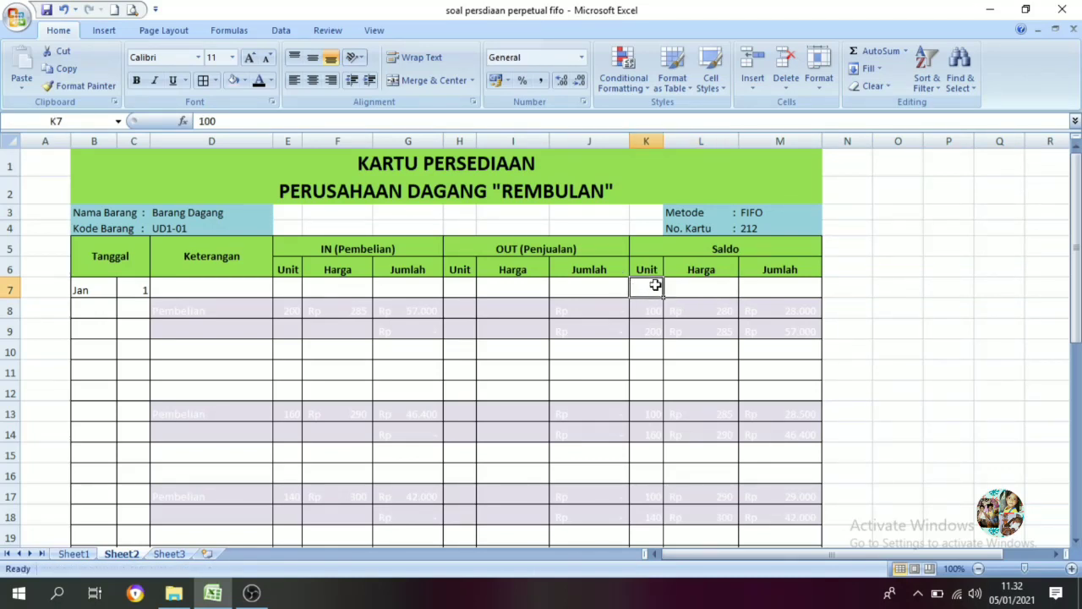
{"action": "left_click", "coordinate": [259, 80]}
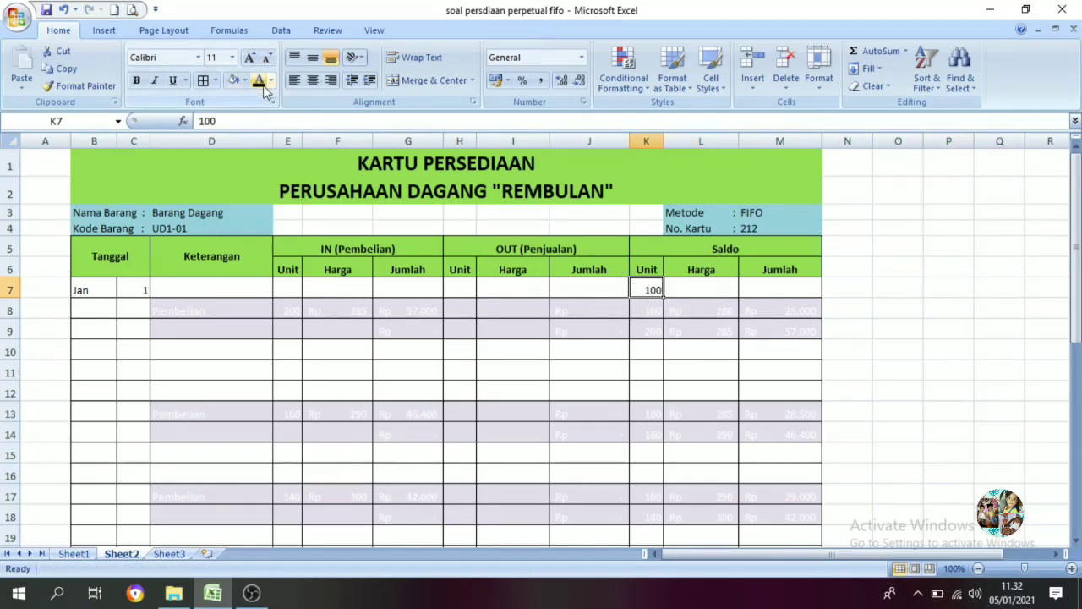
{"action": "left_click", "coordinate": [701, 291]}
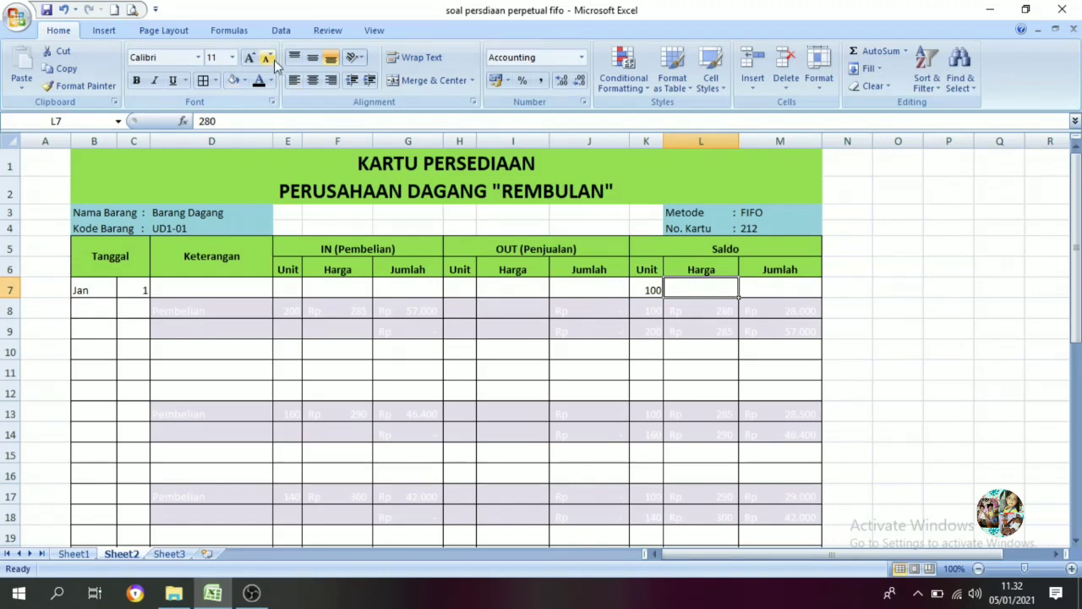
{"action": "left_click", "coordinate": [261, 82]}
{"action": "left_click", "coordinate": [763, 292]}
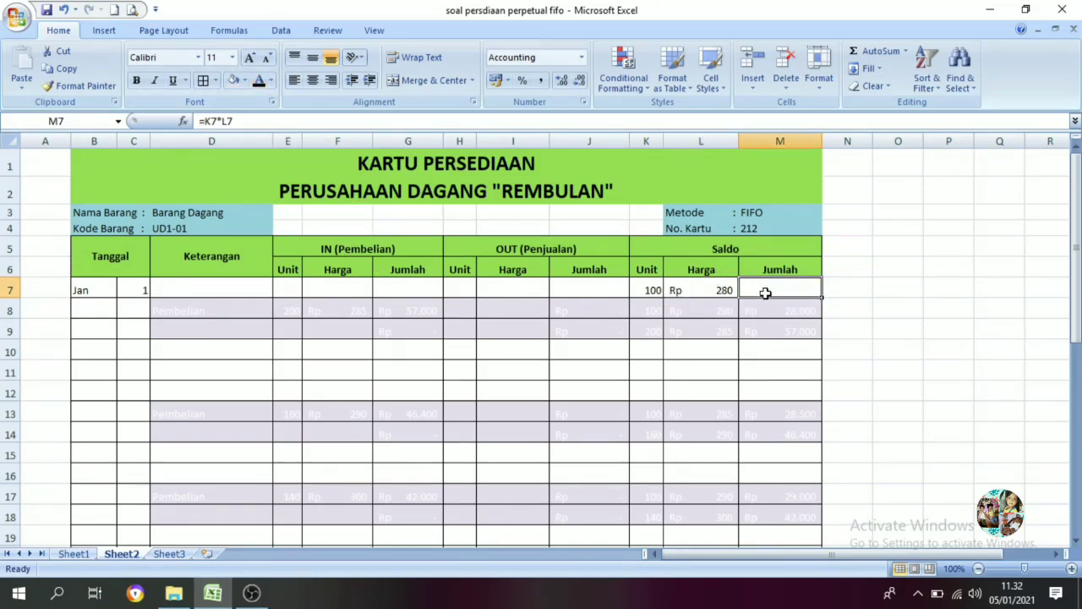
{"action": "left_click", "coordinate": [259, 80]}
Apply the black font colour to the hidden Keterangan entry in D7 and check it against the Saldo columns.
{"action": "left_click", "coordinate": [193, 286]}
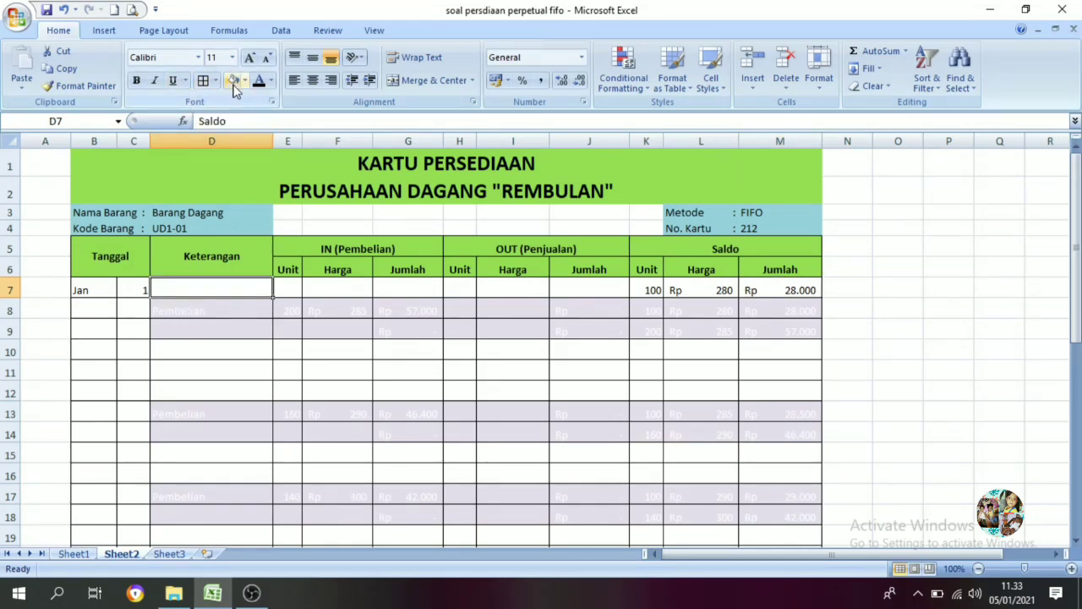
{"action": "left_click", "coordinate": [259, 82]}
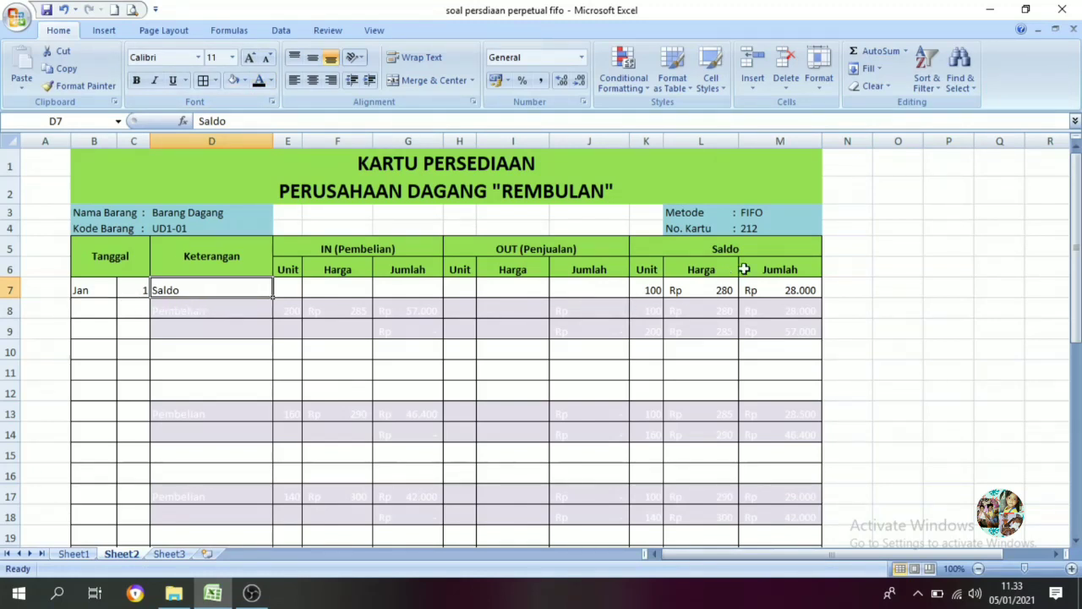
{"action": "mouse_move", "coordinate": [705, 249]}
{"action": "left_mouse_down"}
{"action": "mouse_move", "coordinate": [706, 300]}
{"action": "mouse_move", "coordinate": [705, 267]}
{"action": "left_mouse_up"}
{"action": "left_click", "coordinate": [839, 244]}
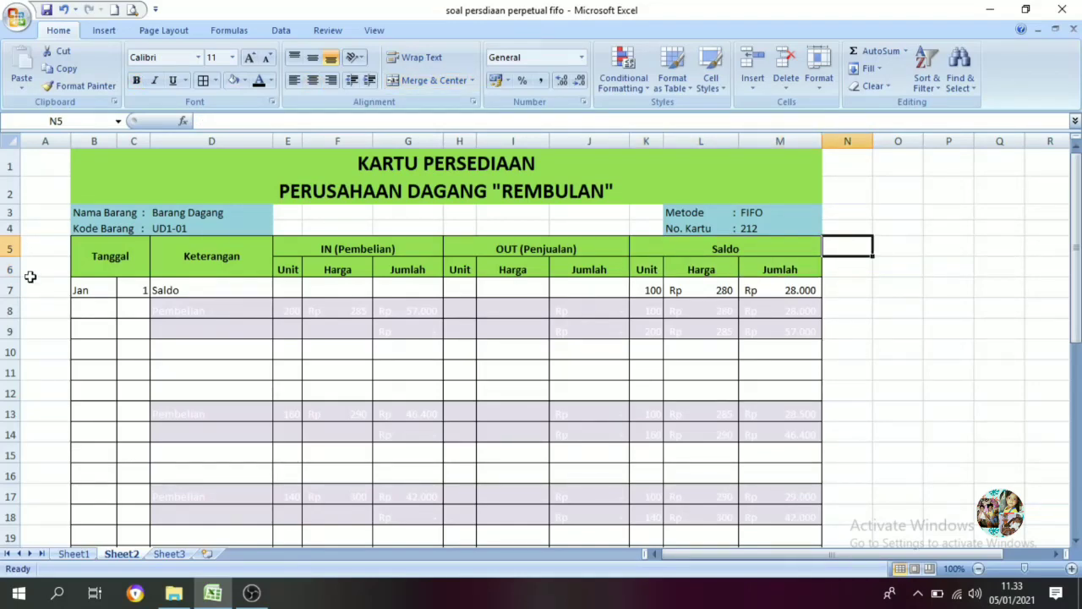
Check the second transaction on Sheet1 and apply the black font colour to the date and Keterangan entries in C8 and D8 on Sheet2.
{"action": "left_click", "coordinate": [72, 553]}
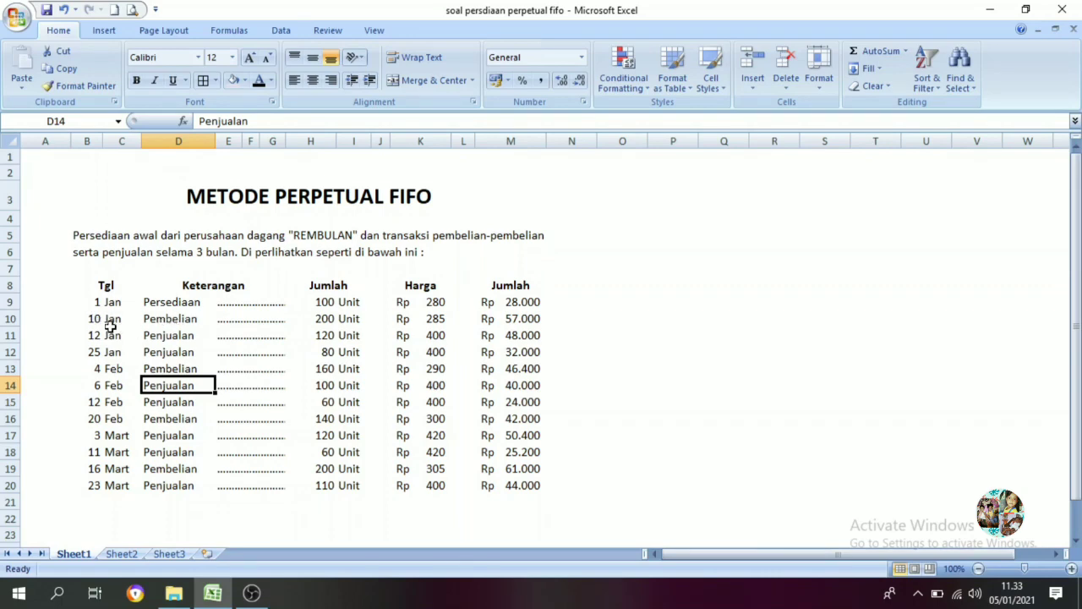
{"action": "left_click", "coordinate": [121, 554]}
{"action": "left_click", "coordinate": [125, 316]}
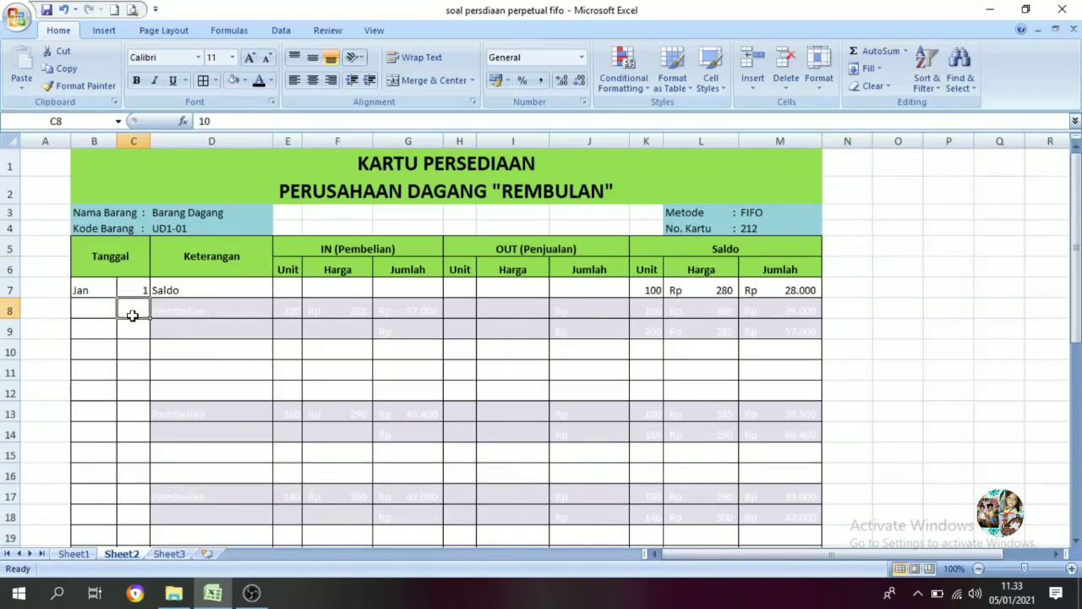
{"action": "left_click", "coordinate": [257, 81]}
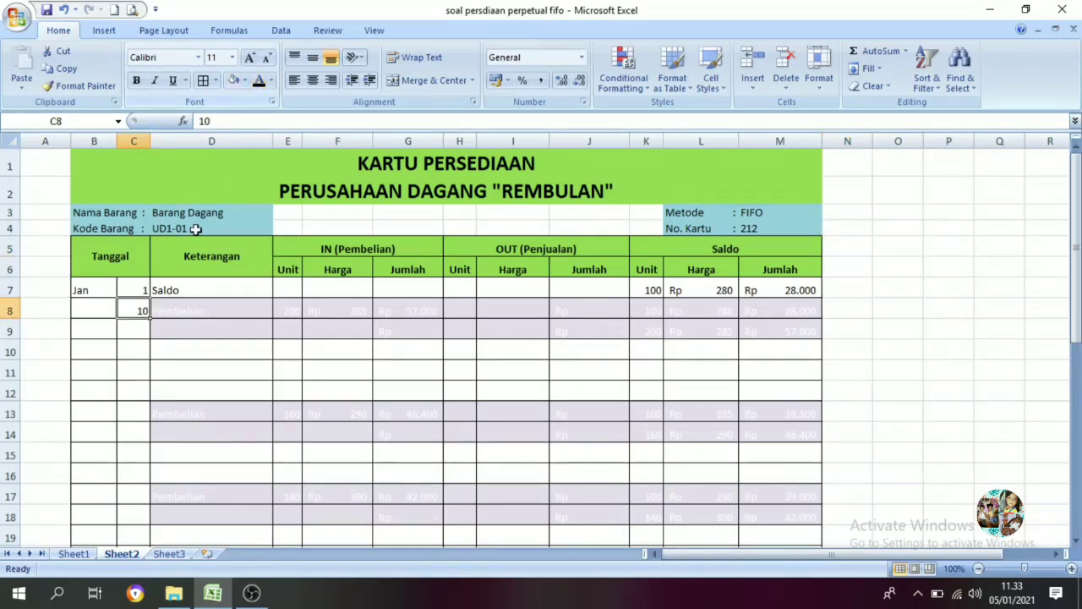
{"action": "left_click", "coordinate": [188, 314]}
{"action": "left_click", "coordinate": [259, 81]}
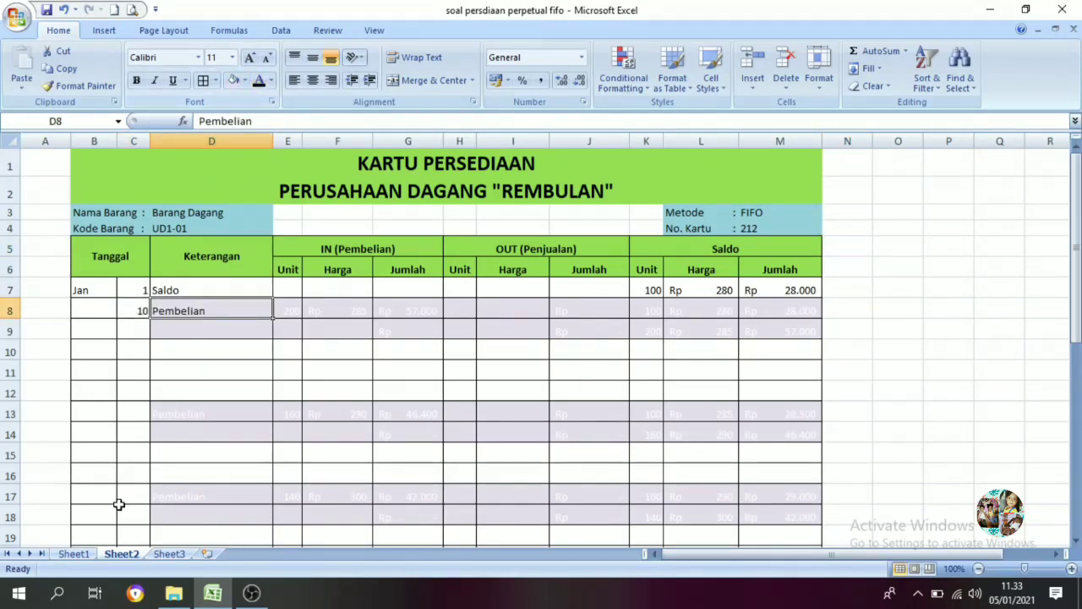
Apply the black font colour to the purchase unit, price and total in E8:G8 on Sheet2, checking them against the 10 January transaction on Sheet1.
{"action": "left_click", "coordinate": [75, 554]}
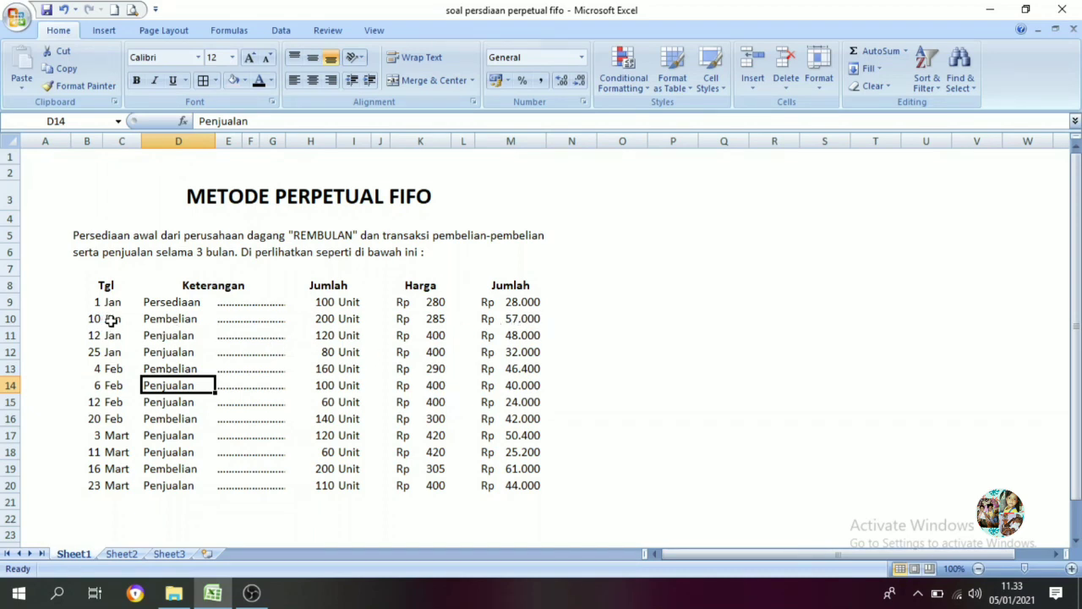
{"action": "left_click", "coordinate": [121, 553]}
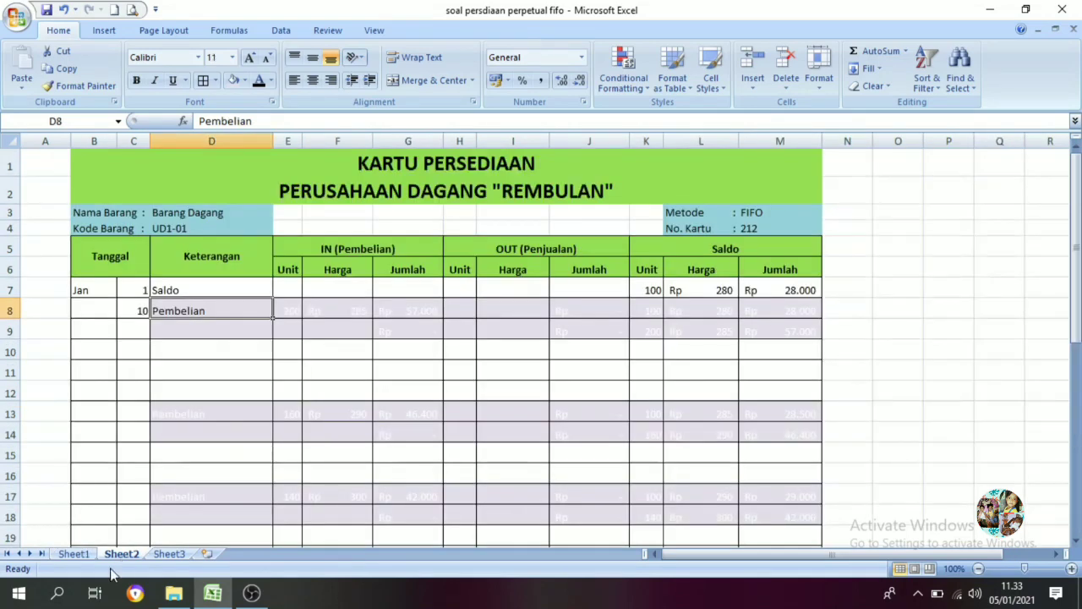
{"action": "left_click", "coordinate": [332, 245]}
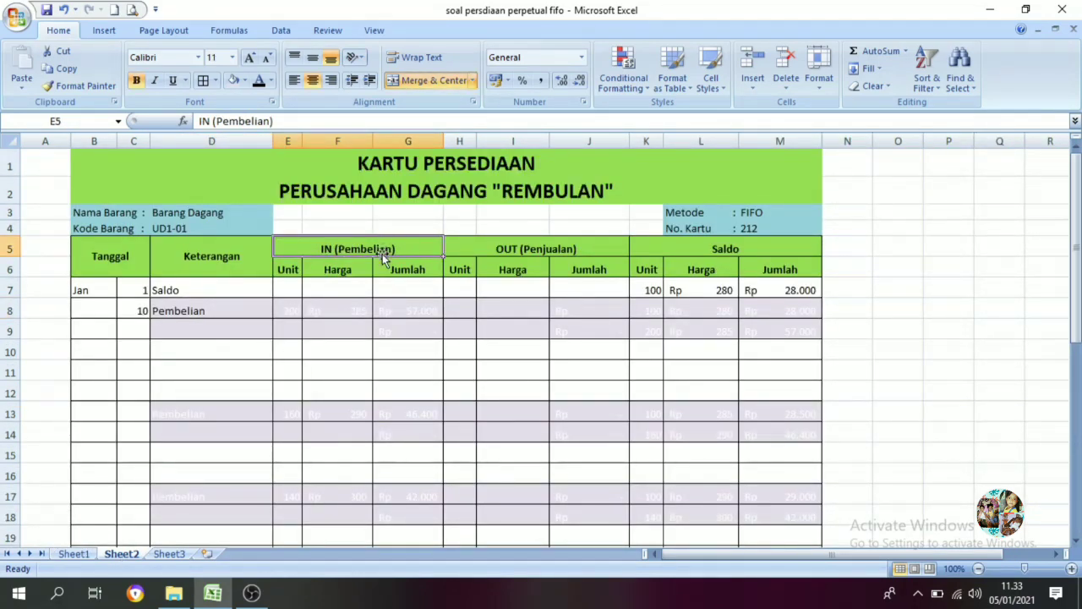
{"action": "left_click", "coordinate": [296, 307]}
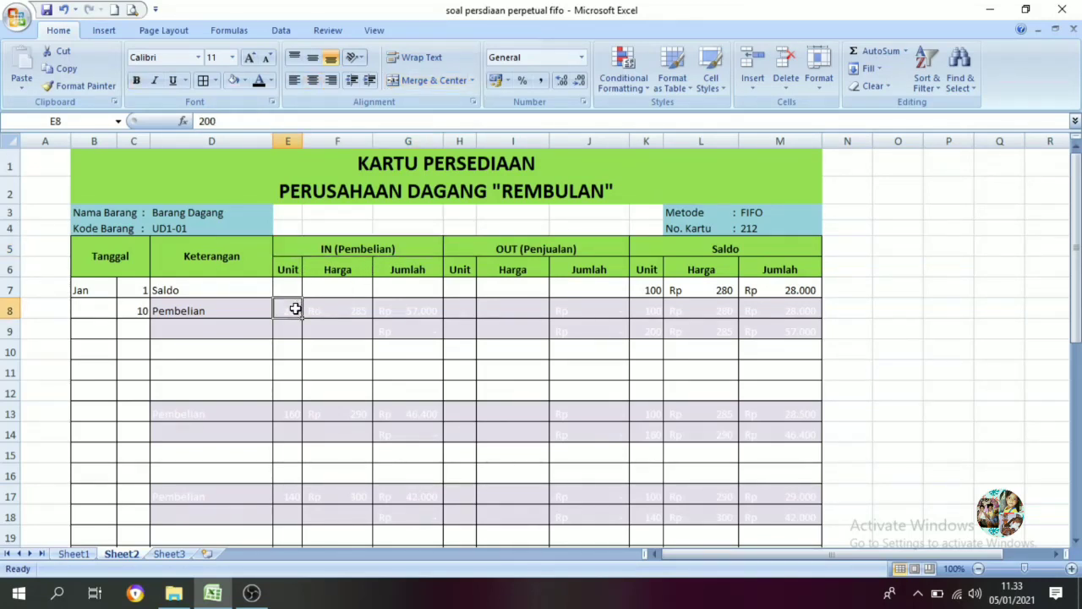
{"action": "left_click", "coordinate": [259, 81]}
{"action": "left_click", "coordinate": [332, 307]}
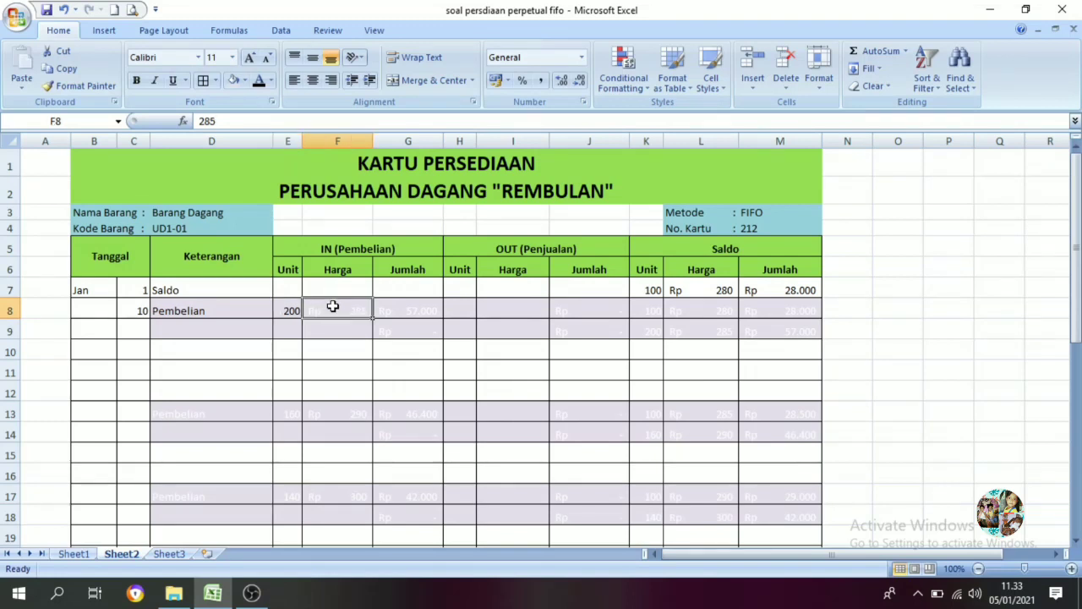
{"action": "left_click", "coordinate": [259, 81]}
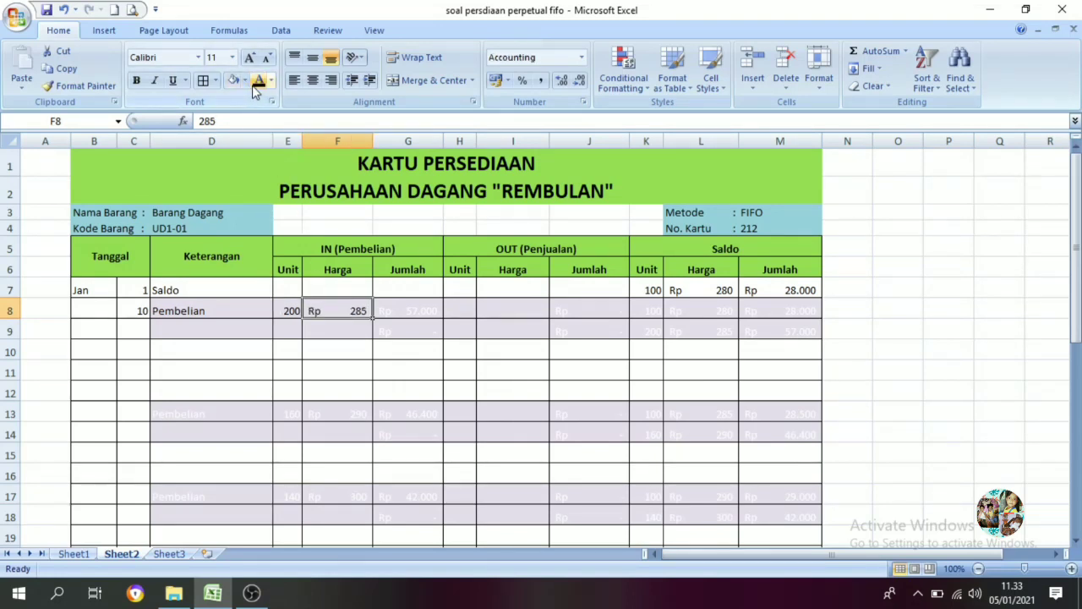
{"action": "left_click", "coordinate": [397, 310]}
{"action": "left_click", "coordinate": [259, 81]}
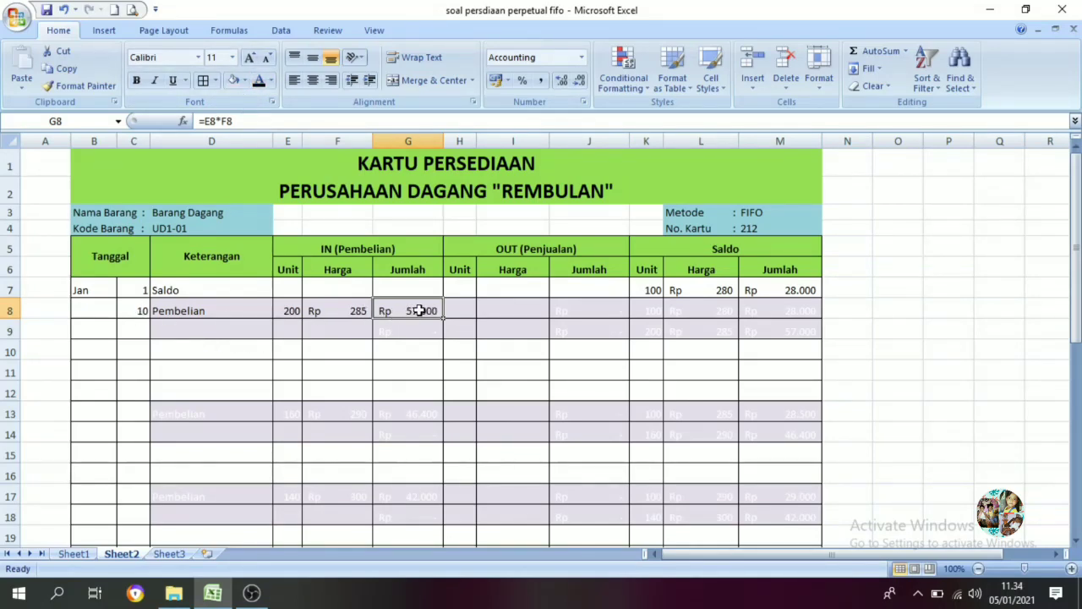
{"action": "left_click", "coordinate": [85, 554]}
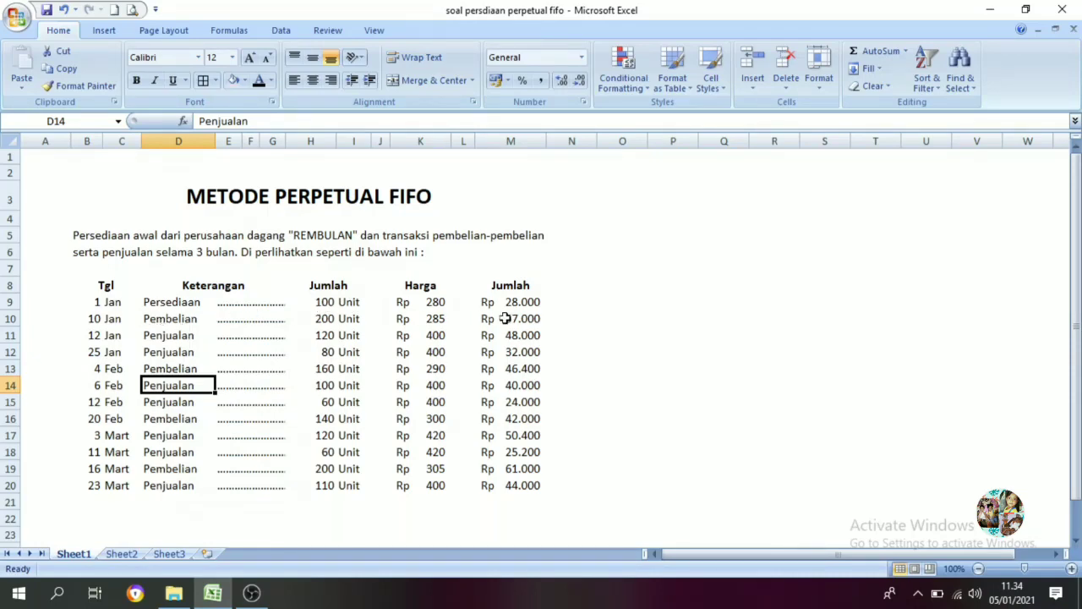
{"action": "left_click", "coordinate": [127, 554]}
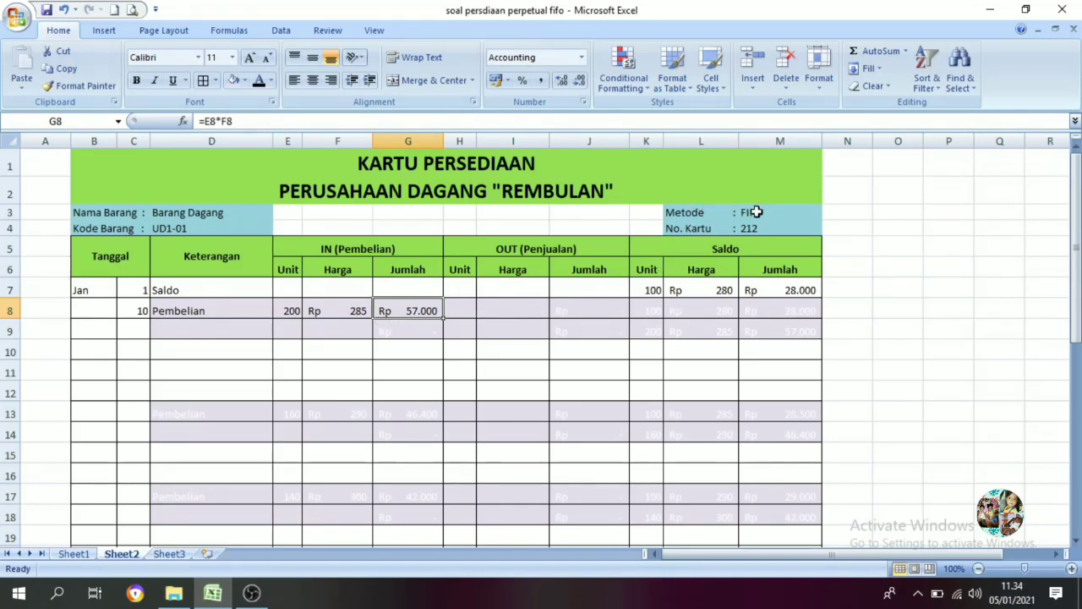
Compare the opening stock's unit price in L7 with the 10 January purchase price in F8.
{"action": "left_click", "coordinate": [707, 290]}
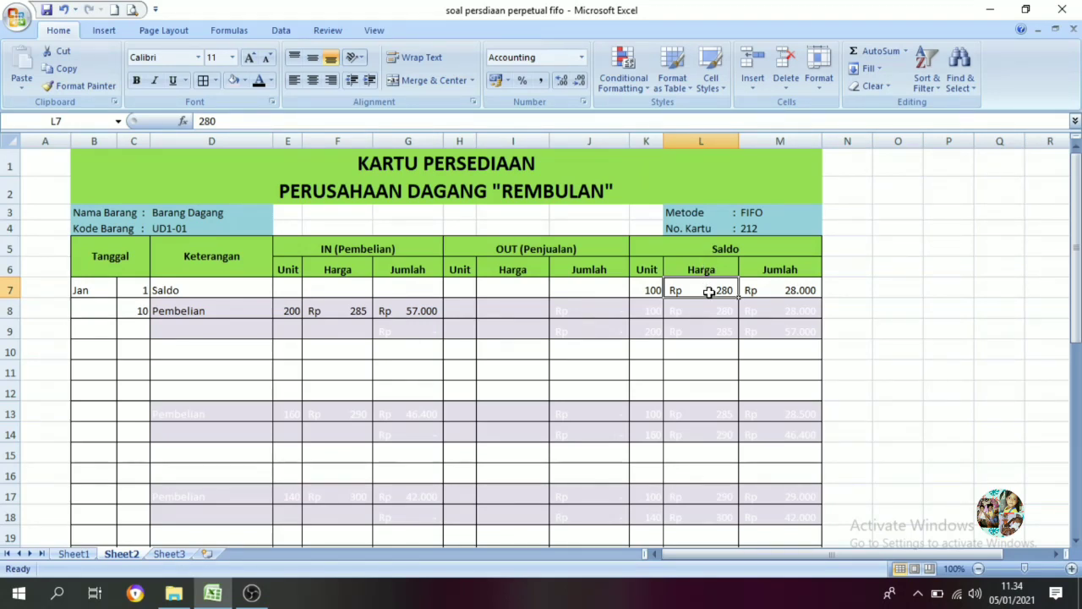
{"action": "left_click", "coordinate": [353, 311]}
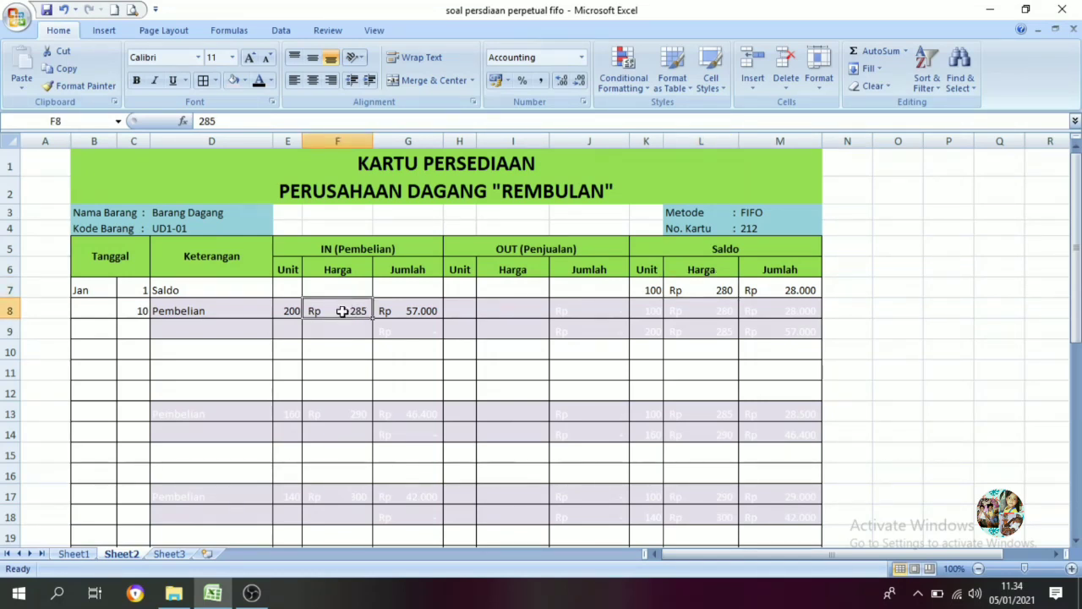
{"action": "left_click", "coordinate": [708, 290]}
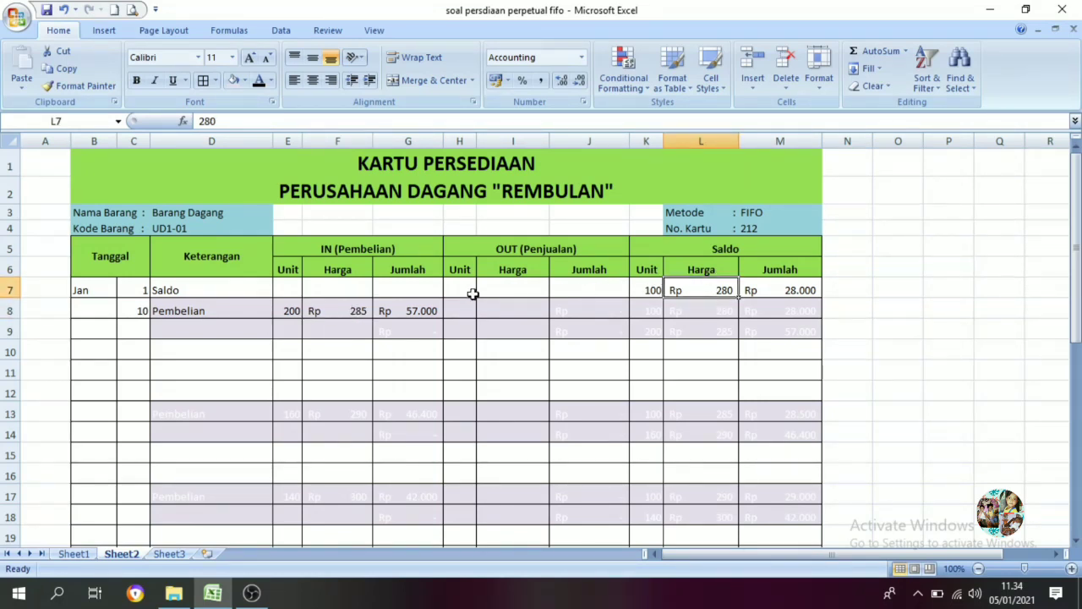
{"action": "left_click", "coordinate": [349, 309]}
{"action": "left_click", "coordinate": [717, 291]}
{"action": "left_click", "coordinate": [345, 311]}
{"action": "left_click", "coordinate": [712, 288]}
{"action": "left_click", "coordinate": [340, 317]}
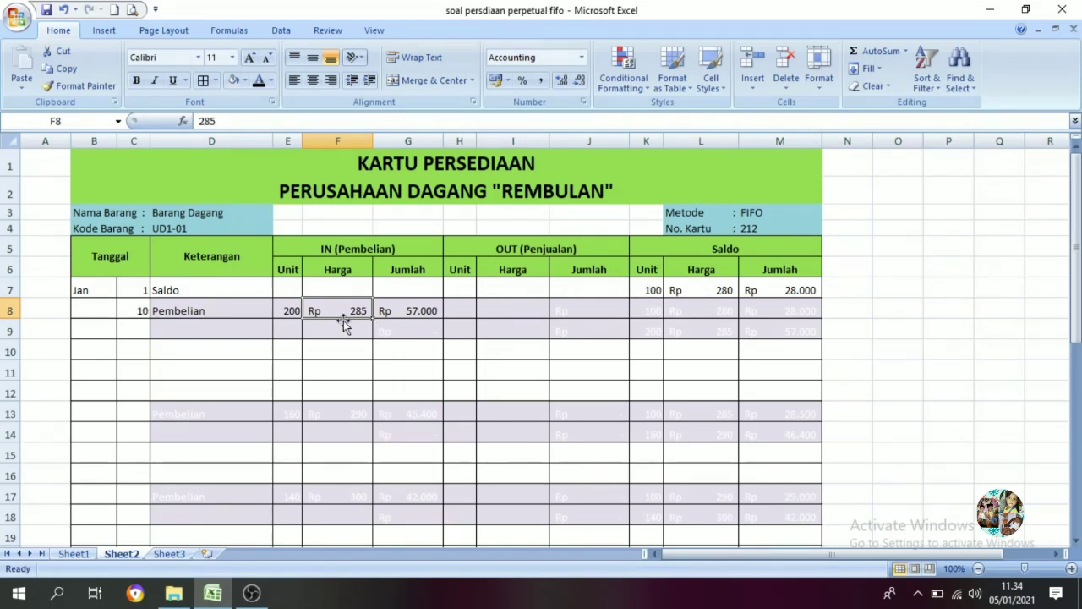
{"action": "left_click", "coordinate": [726, 287]}
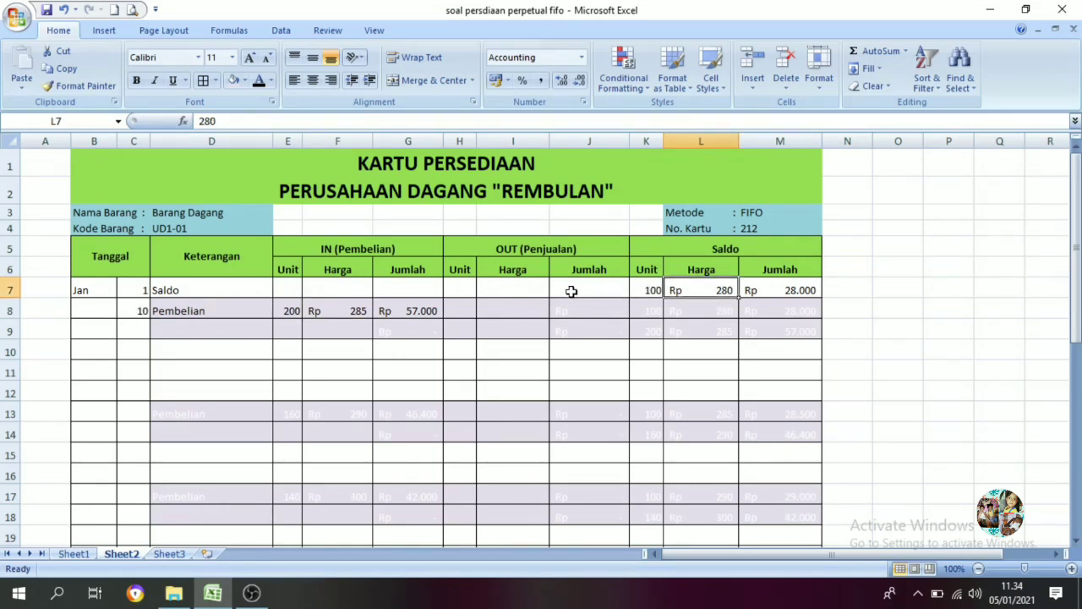
{"action": "left_click", "coordinate": [348, 308]}
{"action": "left_click", "coordinate": [717, 292]}
{"action": "left_click", "coordinate": [312, 313]}
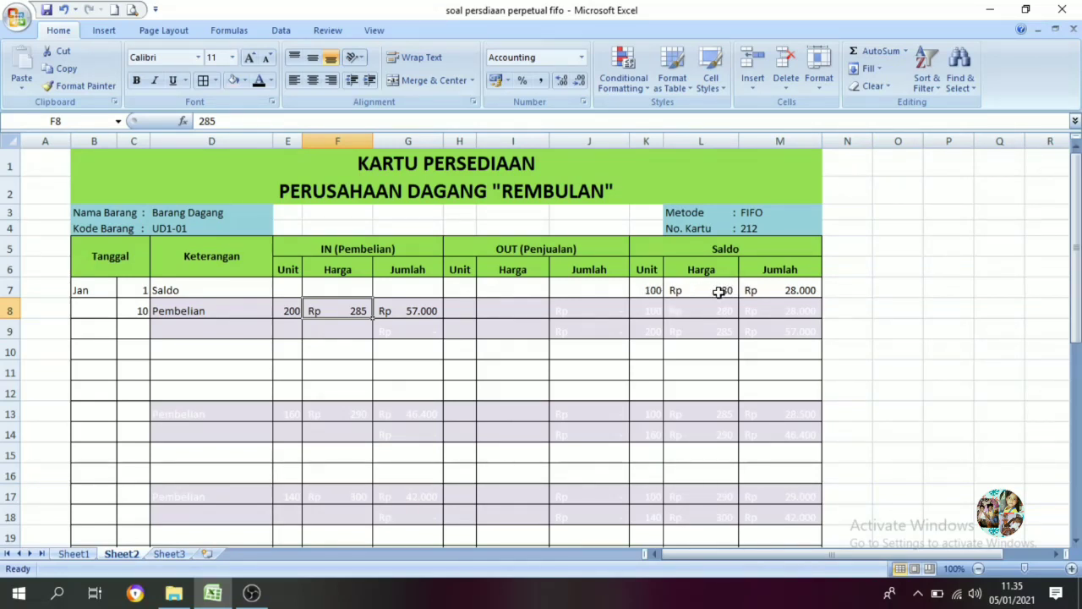
Apply the black font colour to the carried-over opening stock's Saldo unit, price and total in K8:M8.
{"action": "left_click", "coordinate": [648, 311]}
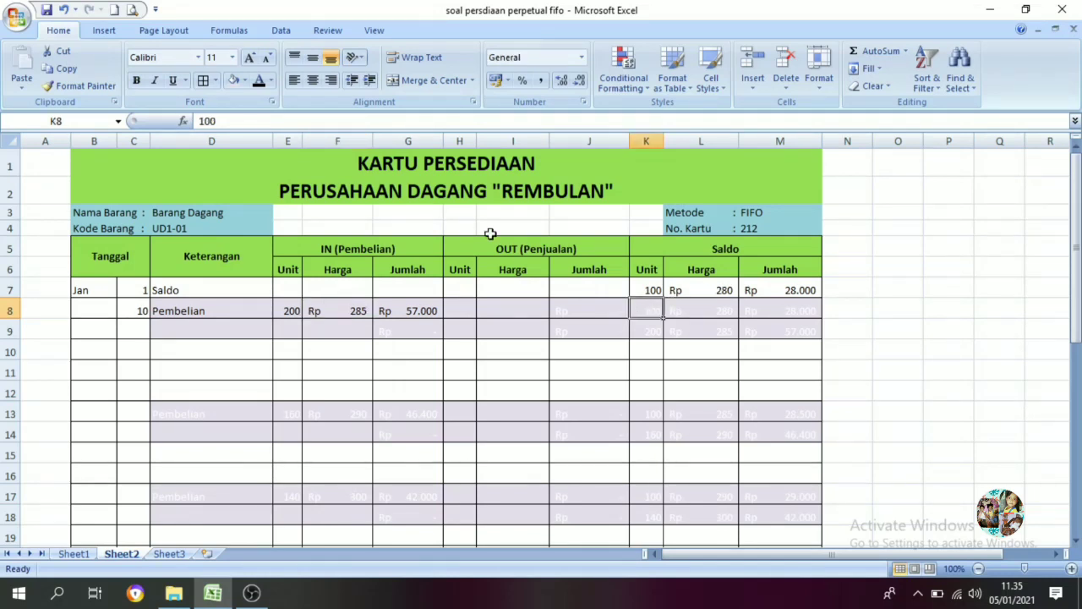
{"action": "left_click", "coordinate": [261, 82]}
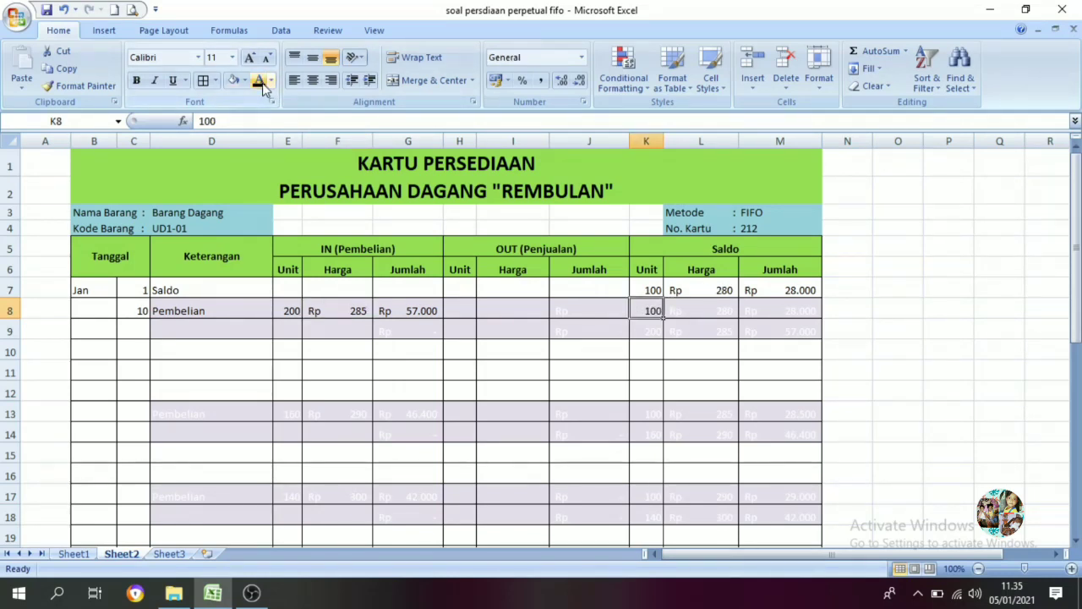
{"action": "left_click", "coordinate": [713, 306]}
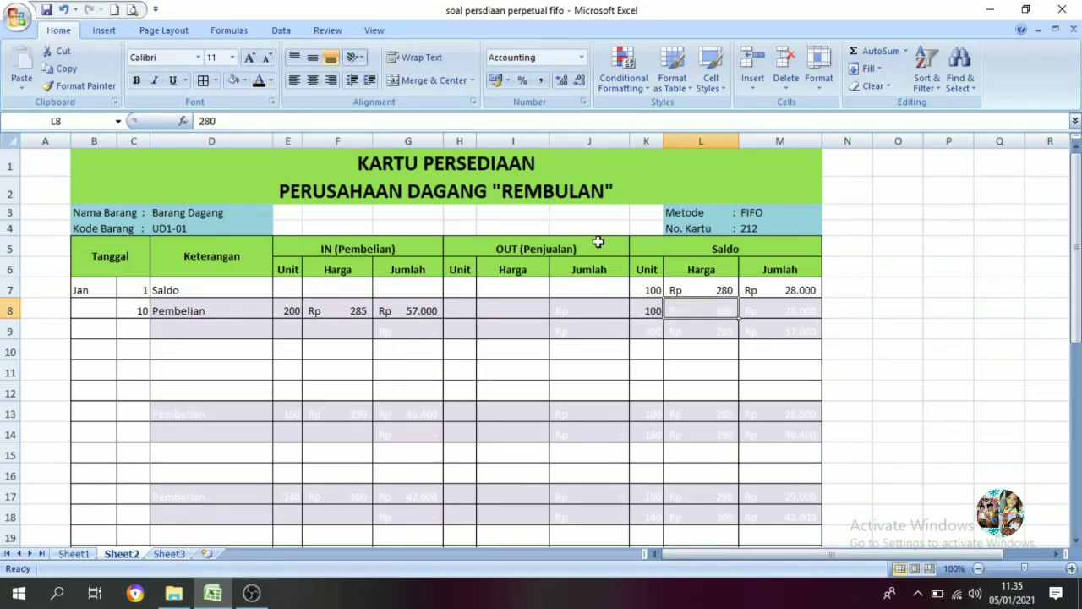
{"action": "left_click", "coordinate": [260, 81]}
{"action": "left_click", "coordinate": [778, 317]}
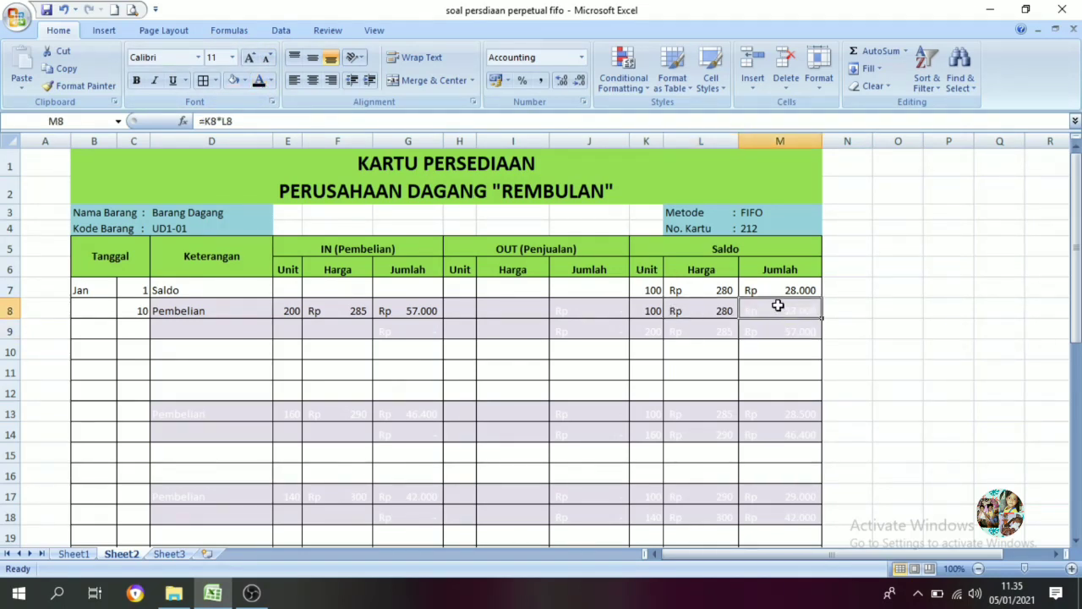
{"action": "left_click", "coordinate": [262, 82]}
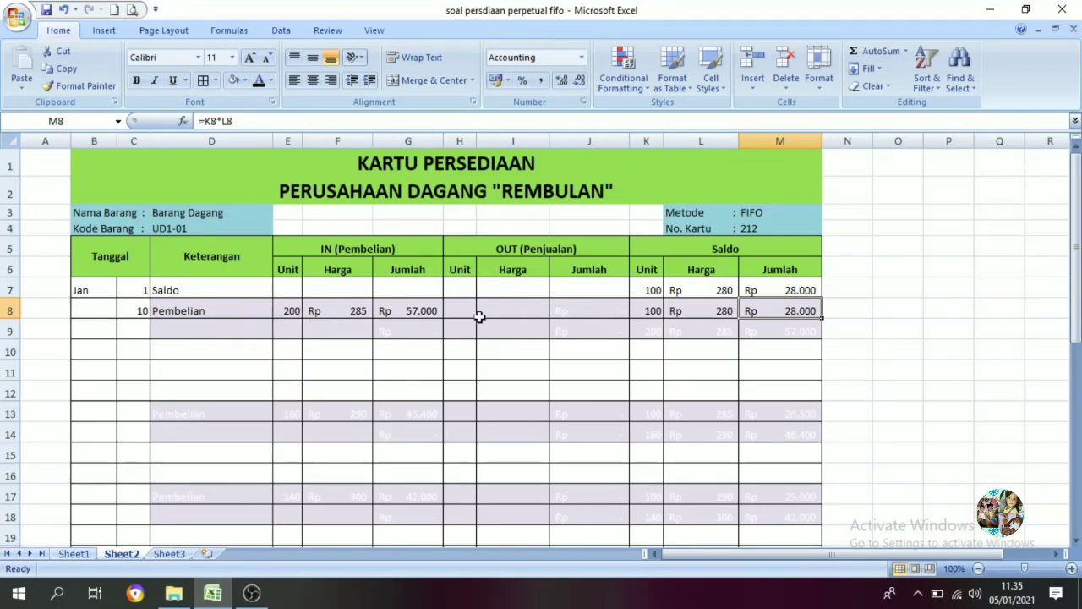
Apply the black font colour to the newly purchased stock's Saldo unit, price and total in K9:M9.
{"action": "left_click", "coordinate": [646, 329]}
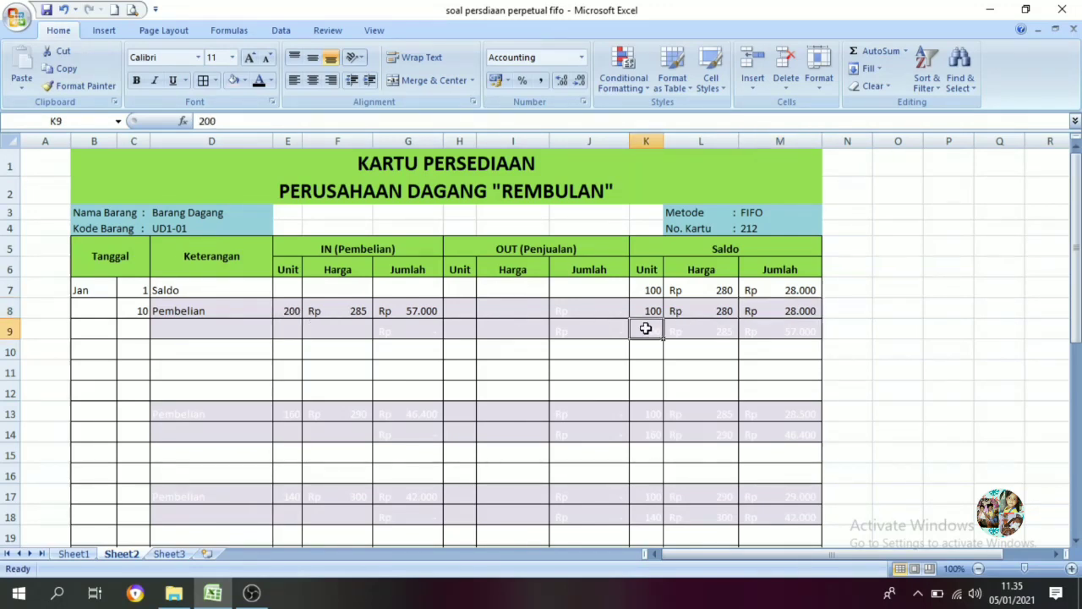
{"action": "left_click", "coordinate": [259, 82]}
{"action": "left_click", "coordinate": [702, 329]}
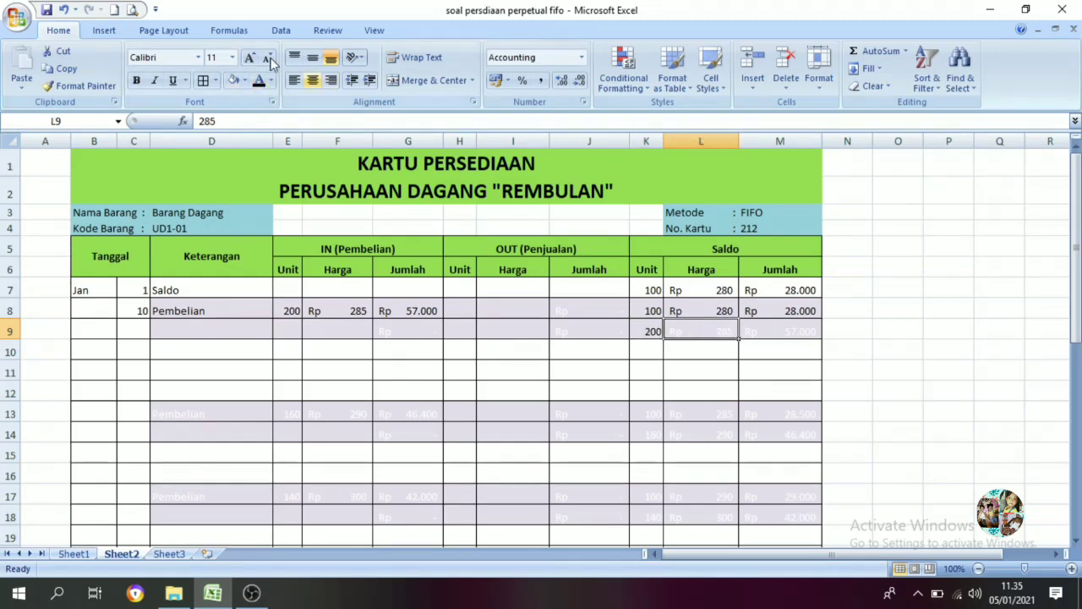
{"action": "left_click", "coordinate": [260, 81]}
{"action": "left_click", "coordinate": [818, 335]}
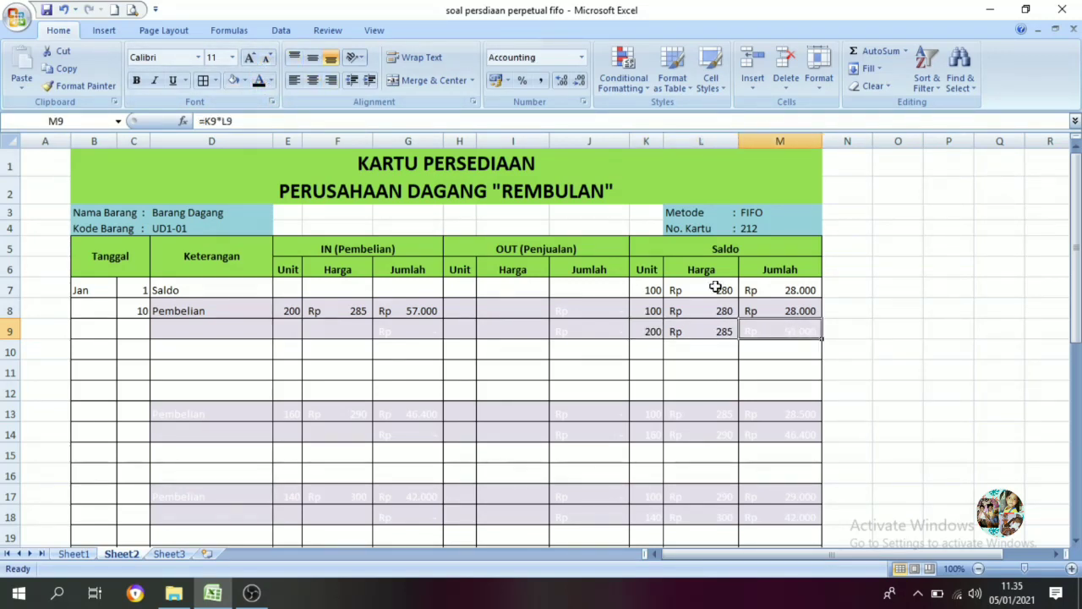
{"action": "left_click", "coordinate": [259, 82]}
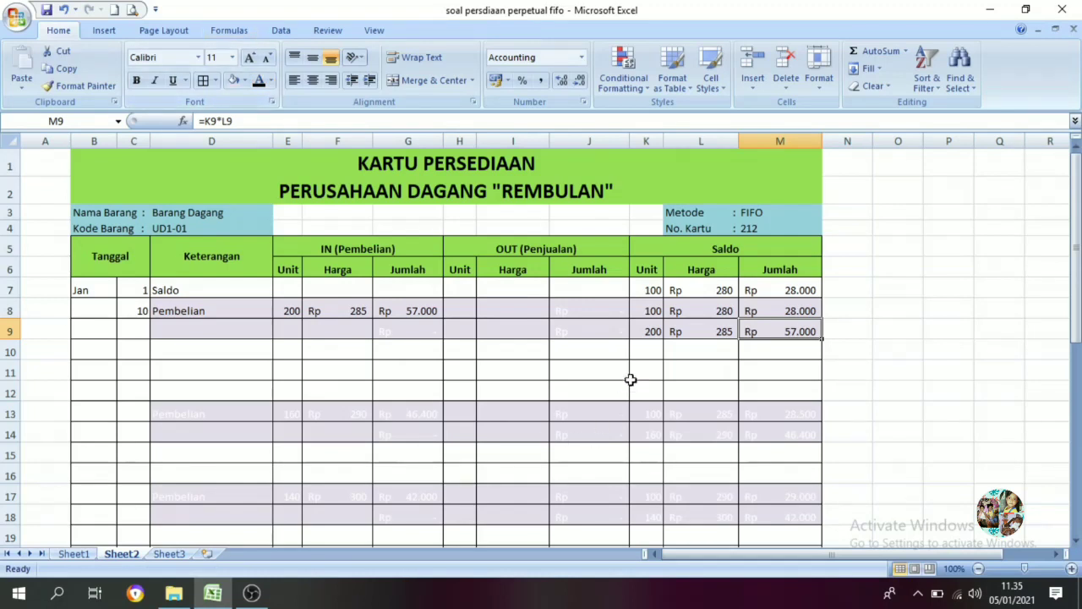
Review the two Saldo layers in K8:M9 against the opening price in L7 and the purchase price in F8.
{"action": "left_click_drag", "start_coordinate": [650, 308], "coordinate": [763, 326]}
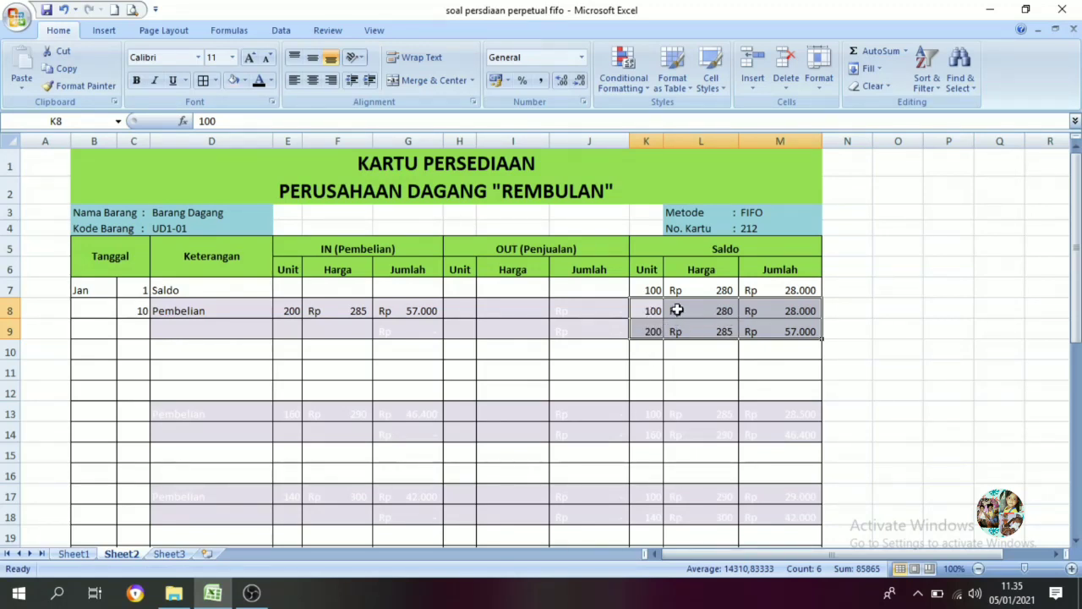
{"action": "left_click", "coordinate": [679, 311]}
{"action": "left_click_drag", "start_coordinate": [691, 310], "coordinate": [686, 330]}
{"action": "left_click", "coordinate": [639, 314]}
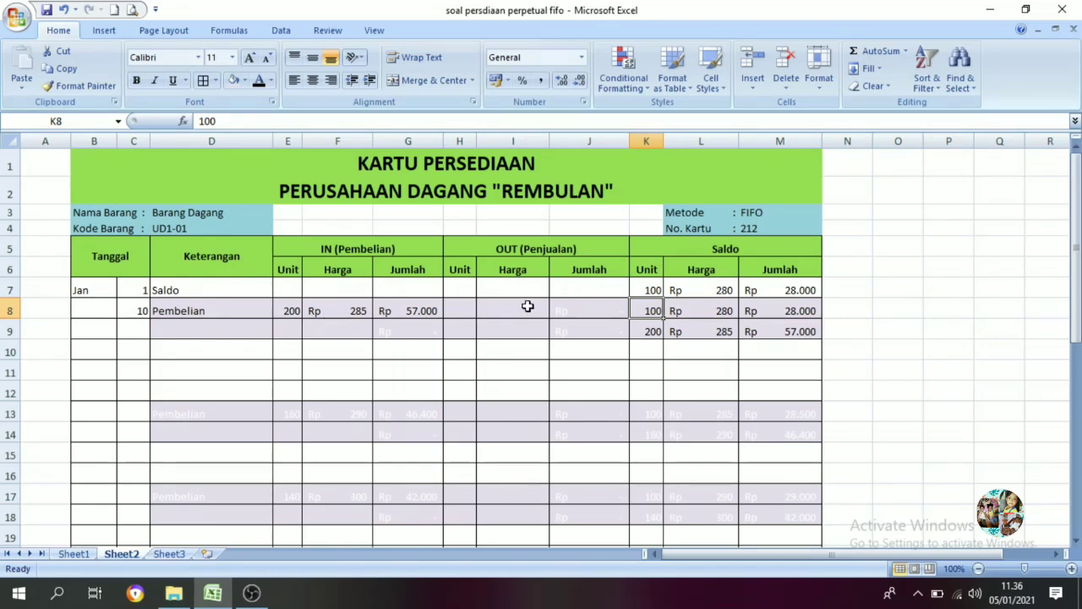
{"action": "left_click", "coordinate": [715, 293]}
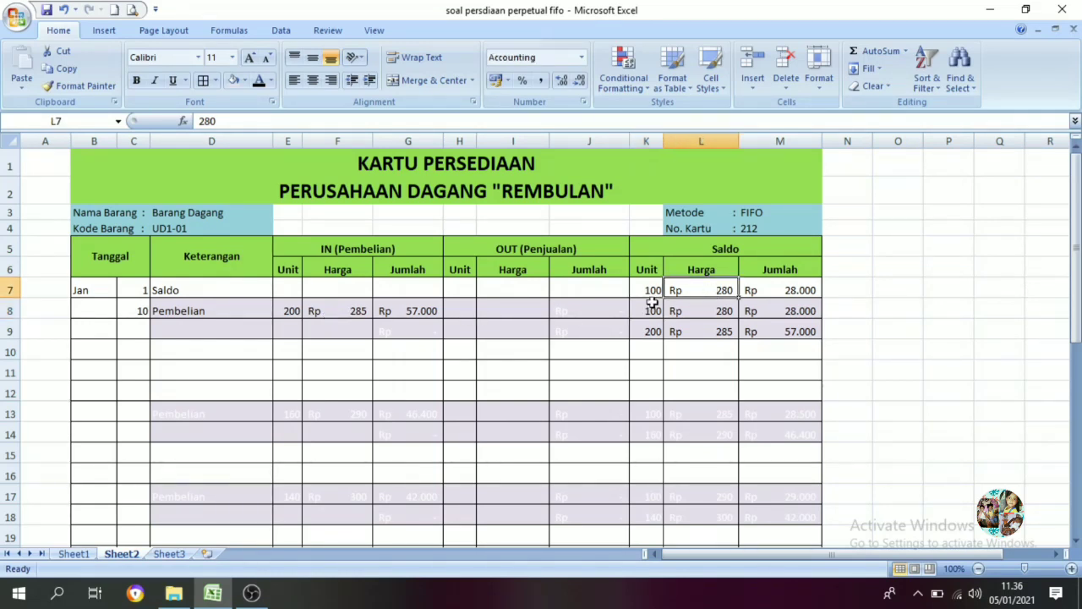
{"action": "left_click", "coordinate": [347, 313]}
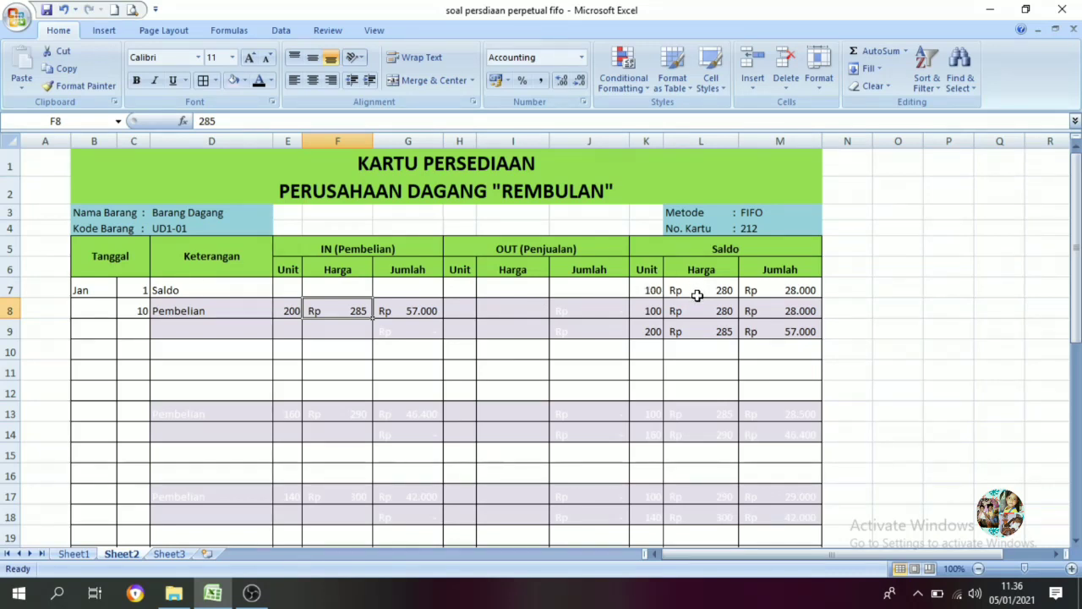
Compare the opening stock row K7:M7 with the carried-over layer in K8:M8 and the purchased layer in K9:M9.
{"action": "left_click", "coordinate": [655, 311]}
{"action": "left_click", "coordinate": [681, 290]}
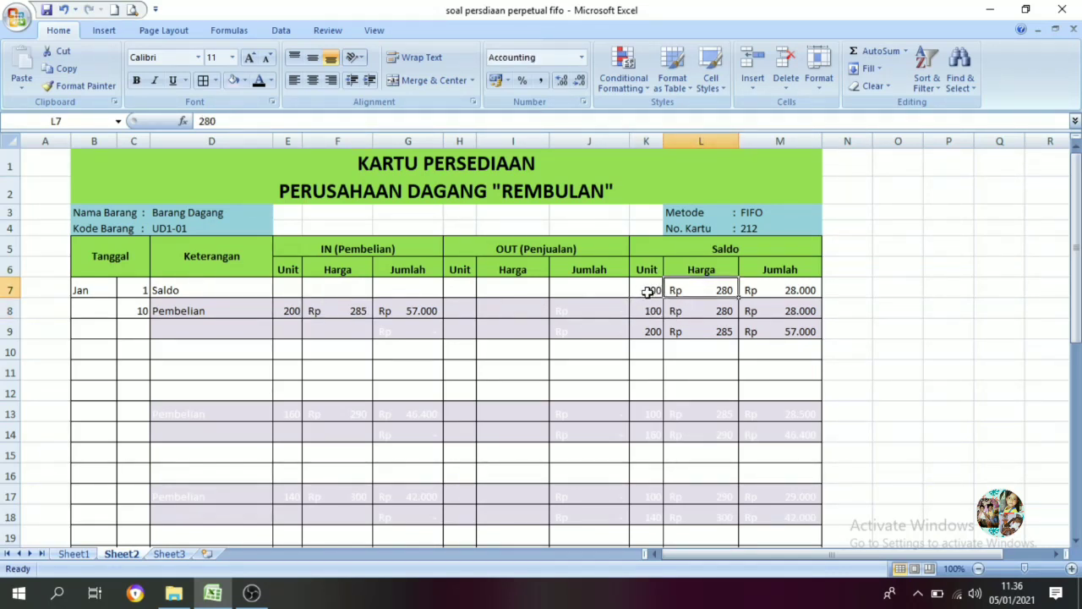
{"action": "left_click_drag", "start_coordinate": [647, 292], "coordinate": [647, 310]}
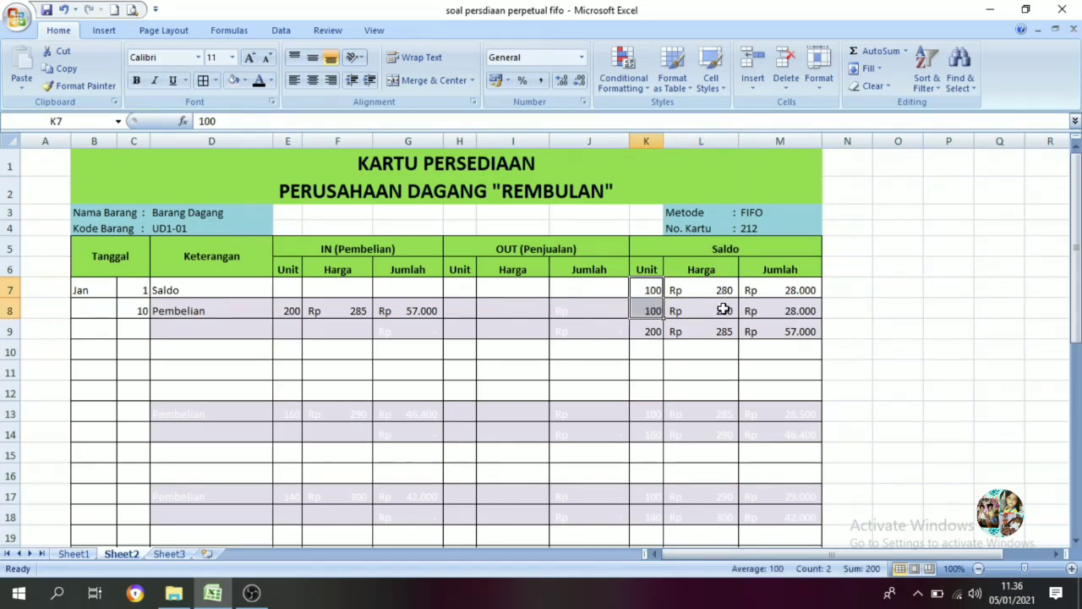
{"action": "left_click", "coordinate": [653, 307]}
{"action": "left_click_drag", "start_coordinate": [653, 308], "coordinate": [797, 308]}
{"action": "left_click", "coordinate": [648, 333]}
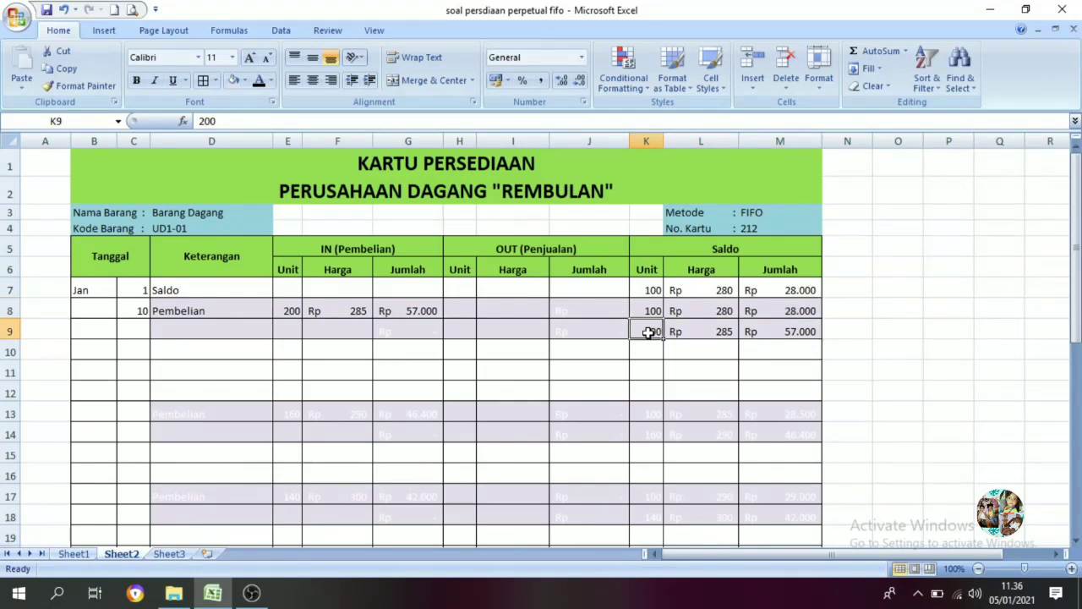
{"action": "left_click_drag", "start_coordinate": [643, 333], "coordinate": [761, 331]}
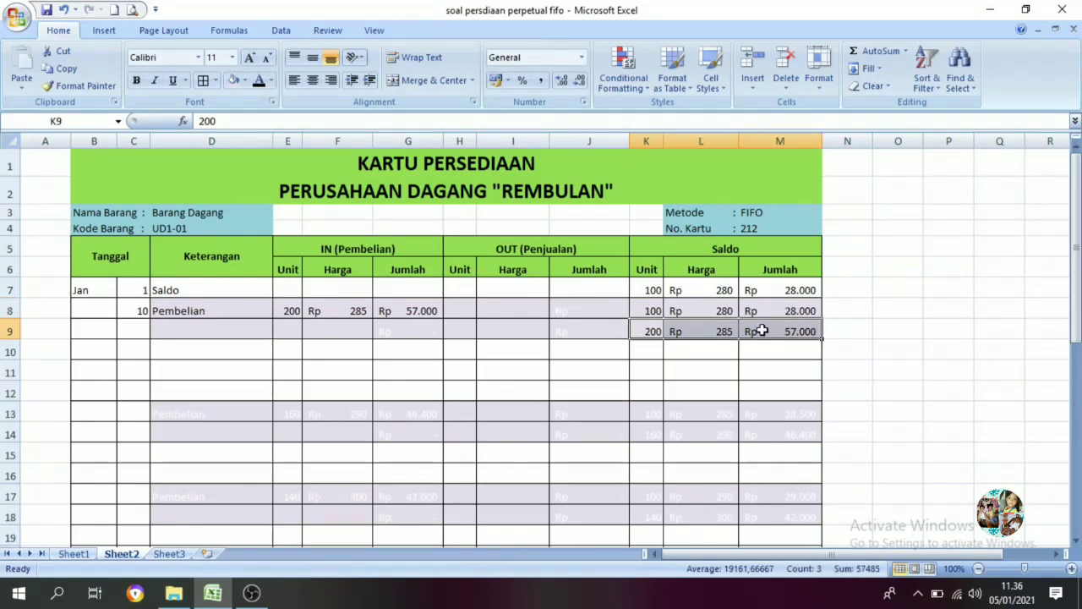
{"action": "left_click", "coordinate": [718, 331]}
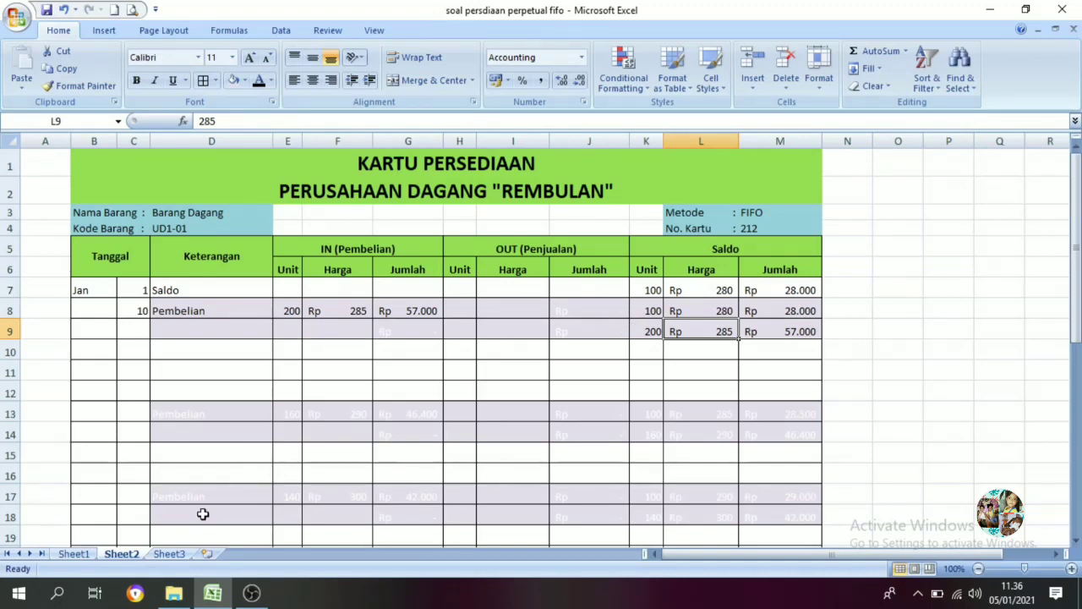
Look up the 12 January sale and its selling price in K11 of the Sheet1 transaction list.
{"action": "left_click", "coordinate": [73, 553]}
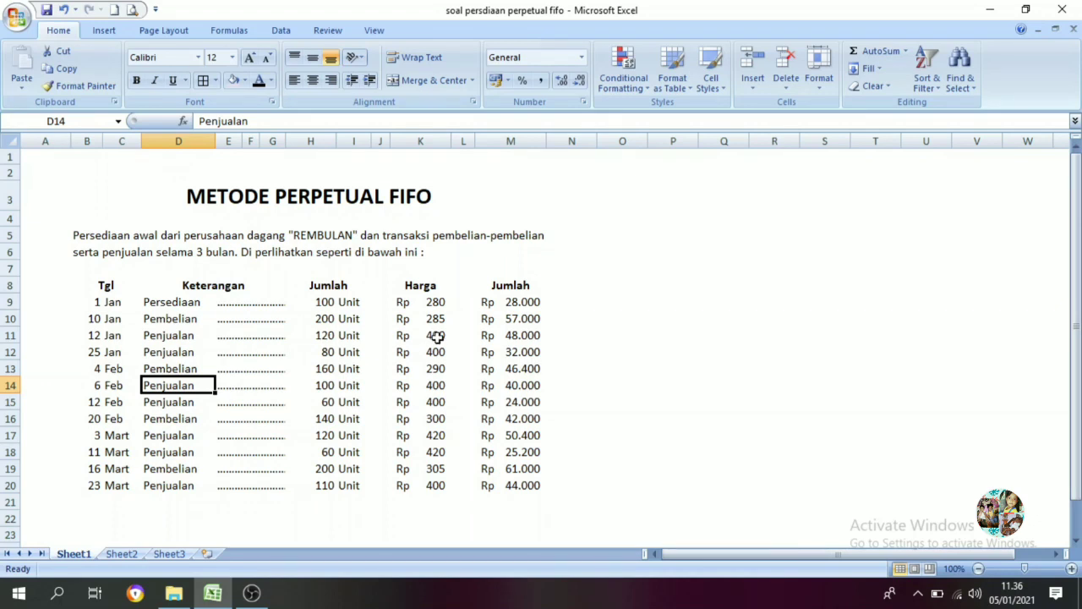
{"action": "left_click", "coordinate": [121, 555]}
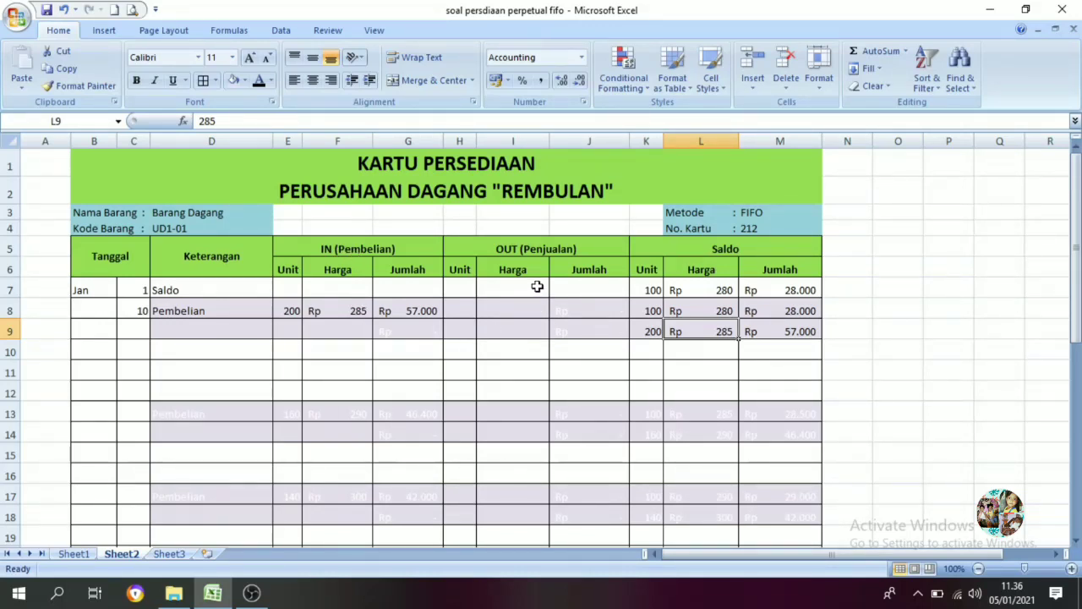
{"action": "left_click", "coordinate": [78, 554]}
{"action": "left_click", "coordinate": [432, 337]}
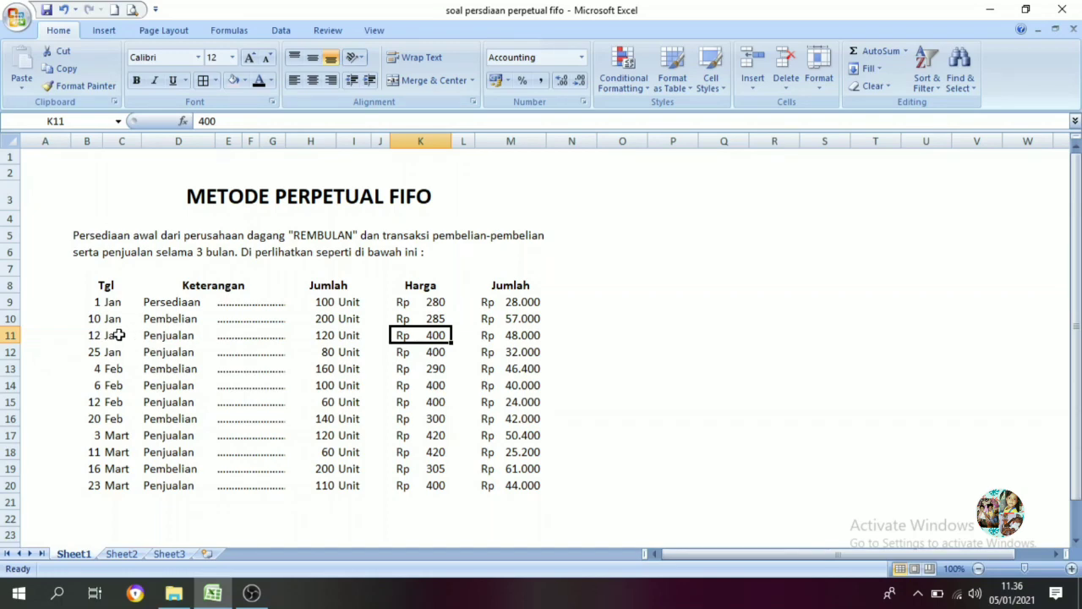
On Sheet2, apply the black font colour to the 12 January sale's month, day and Penjualan description in B10:D10.
{"action": "left_click", "coordinate": [121, 554]}
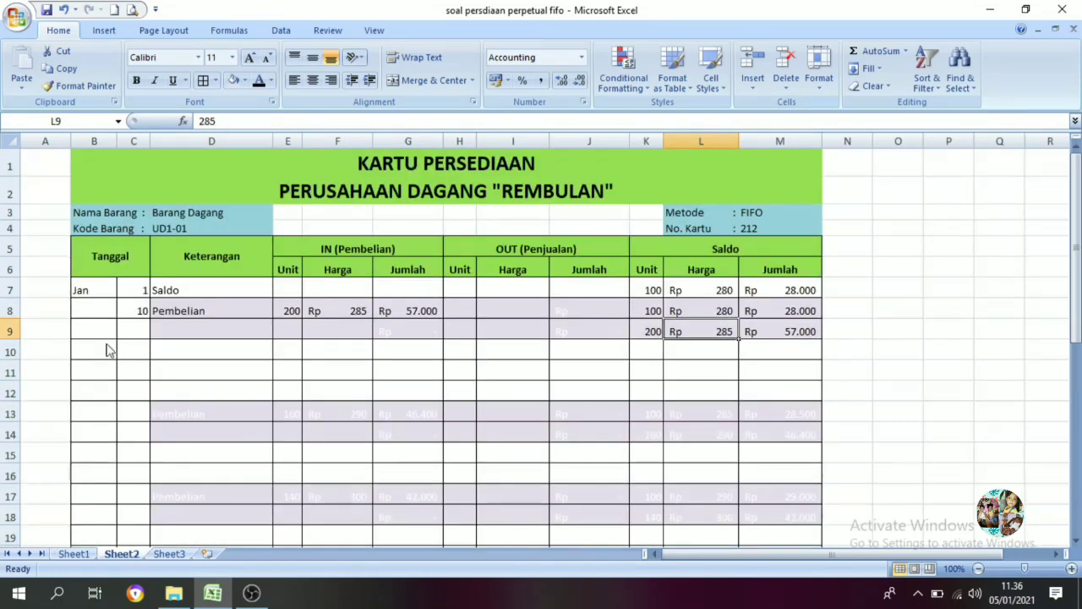
{"action": "left_click", "coordinate": [133, 333]}
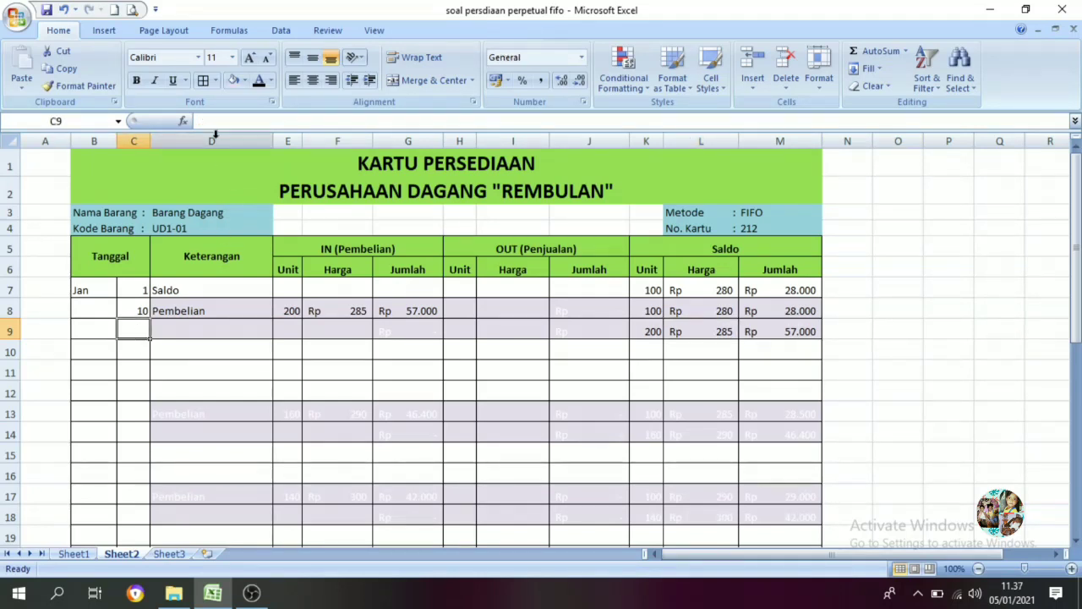
{"action": "left_click", "coordinate": [140, 345]}
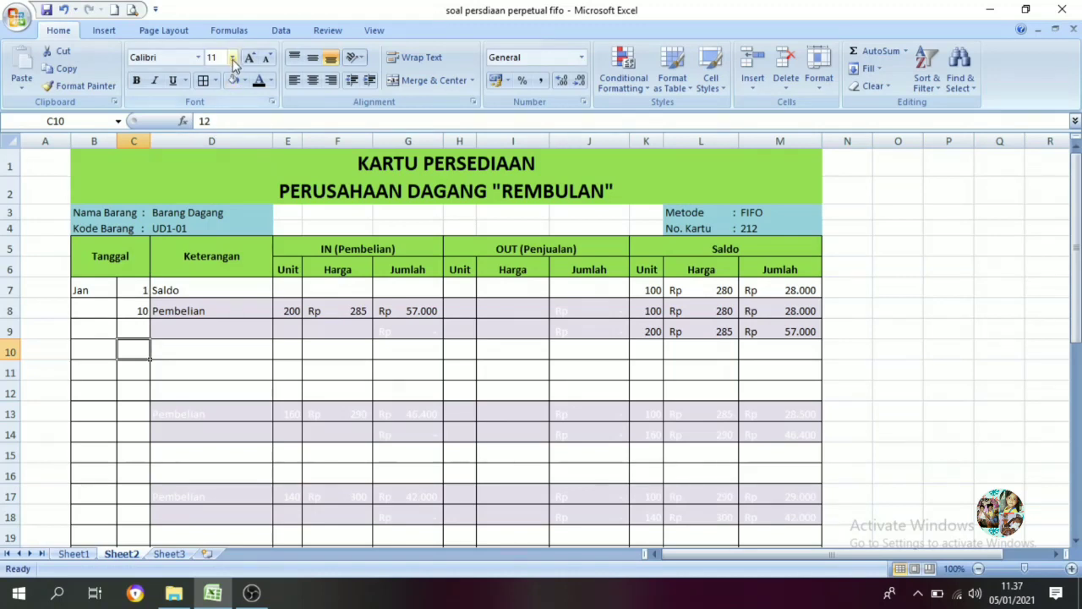
{"action": "left_click", "coordinate": [93, 350]}
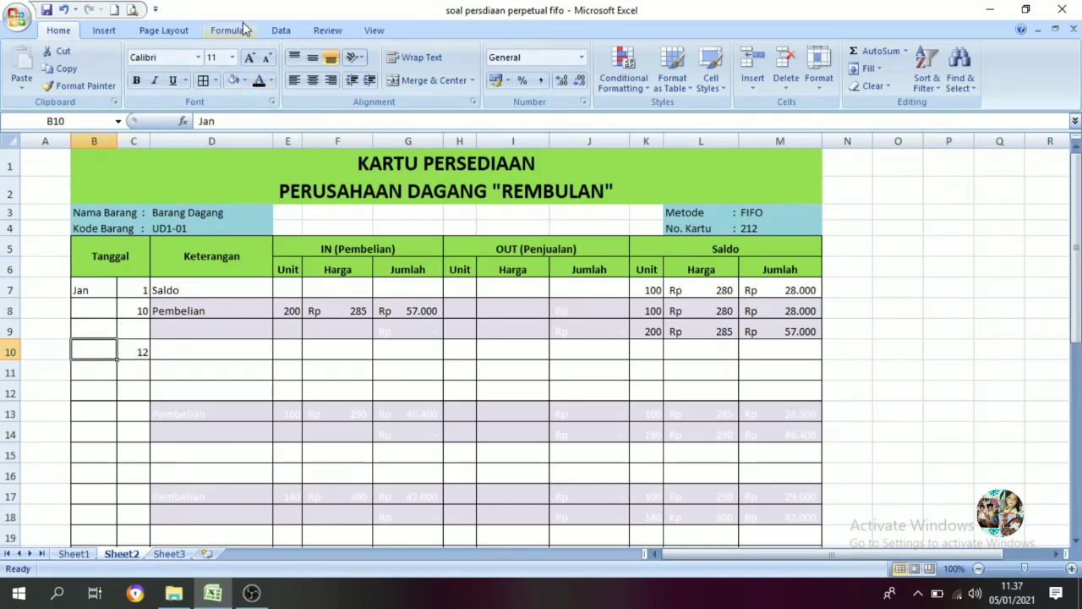
{"action": "left_click", "coordinate": [259, 80]}
{"action": "left_click", "coordinate": [210, 354]}
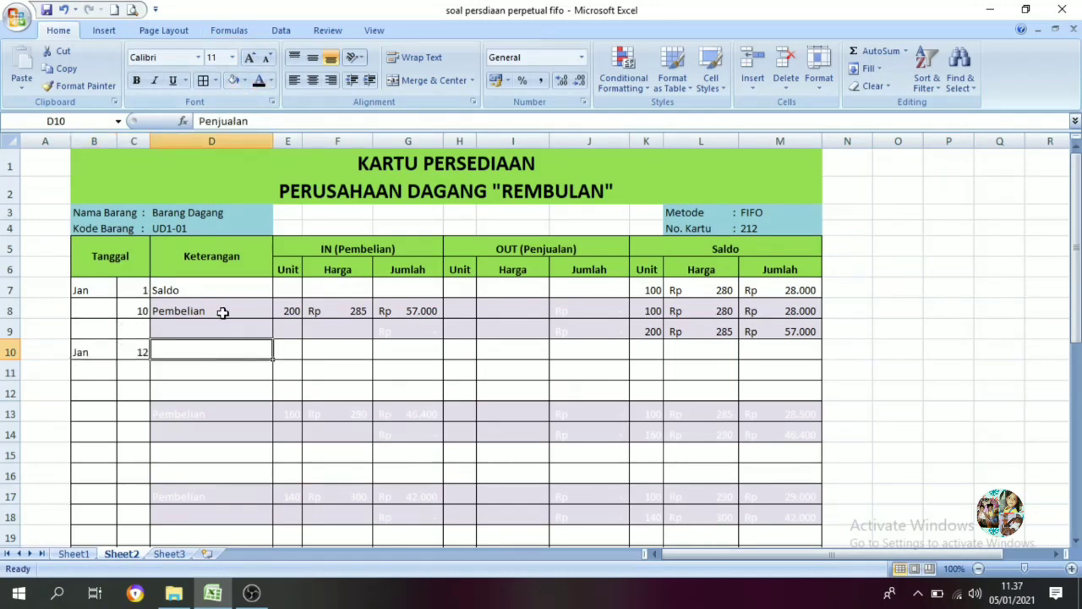
{"action": "left_click", "coordinate": [259, 81]}
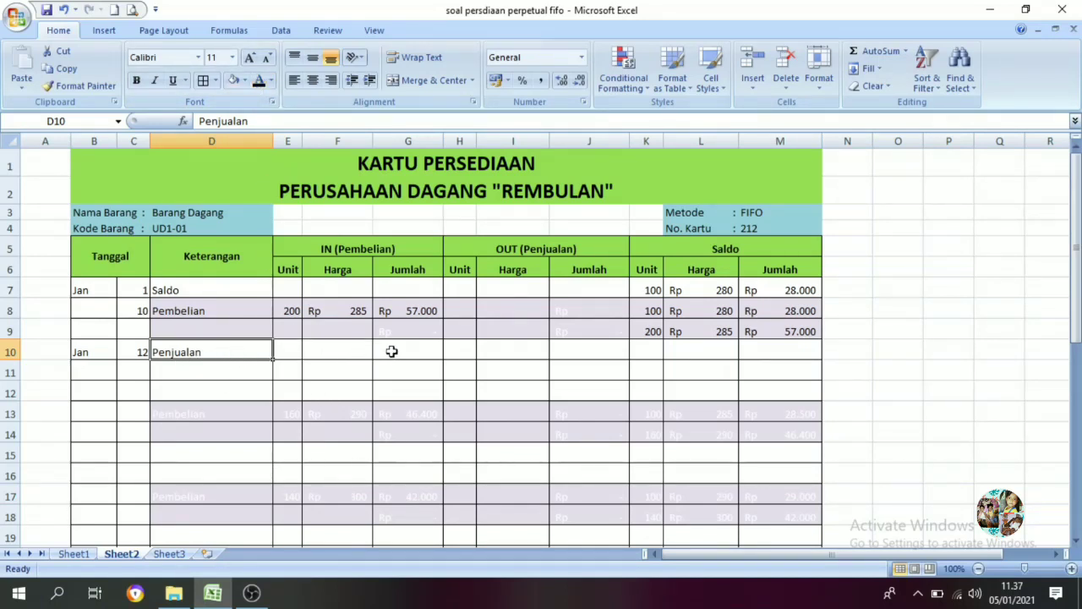
Check the 12 January sale's quantity on Sheet1 against the oldest Saldo layer in K8:M8 of Sheet2.
{"action": "left_click", "coordinate": [455, 352]}
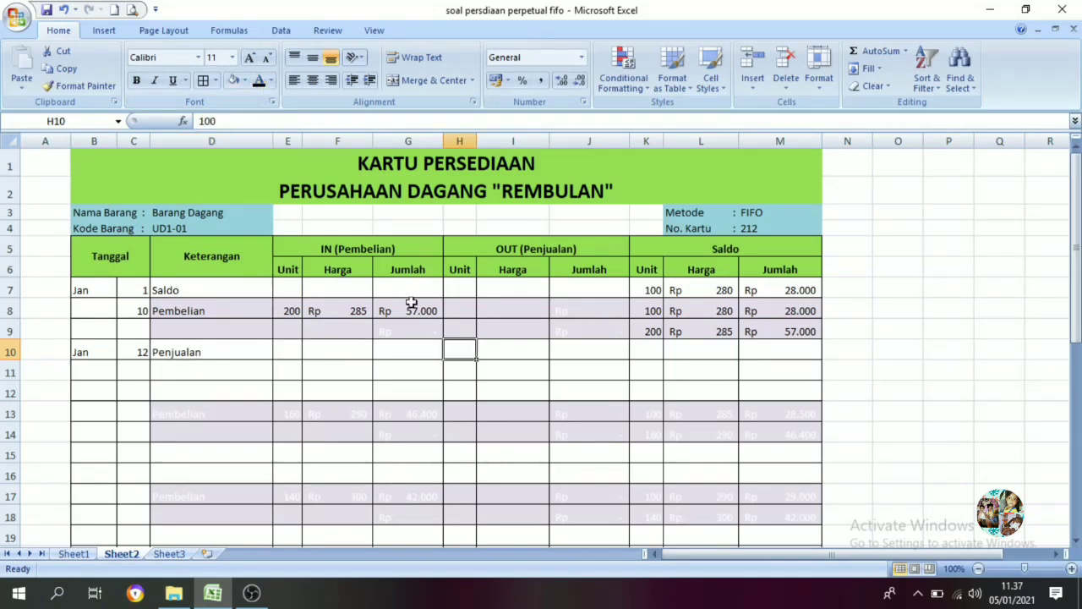
{"action": "left_click", "coordinate": [74, 553]}
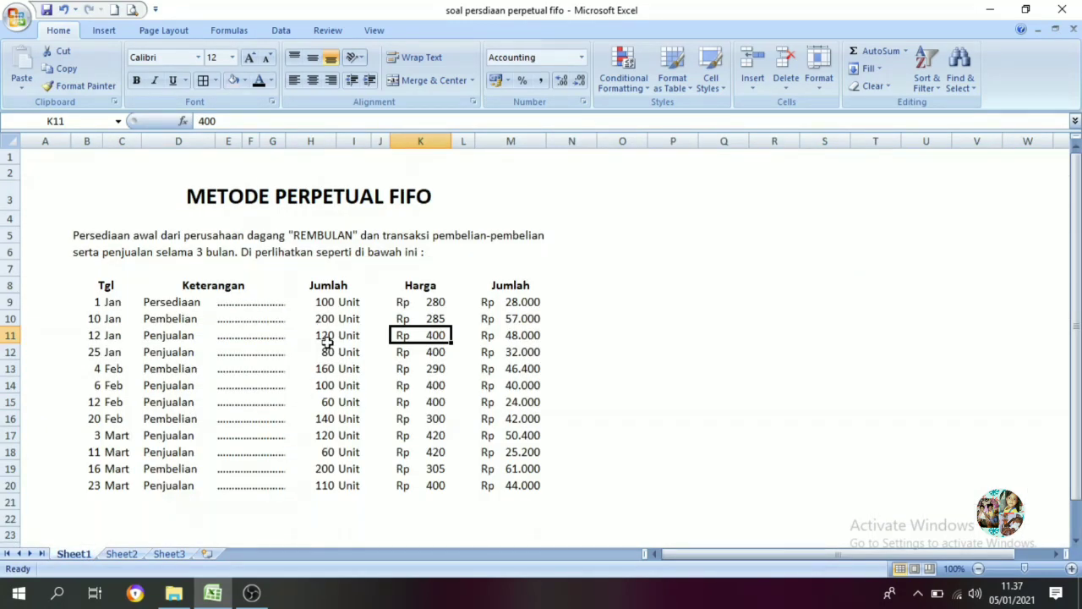
{"action": "left_click", "coordinate": [123, 555]}
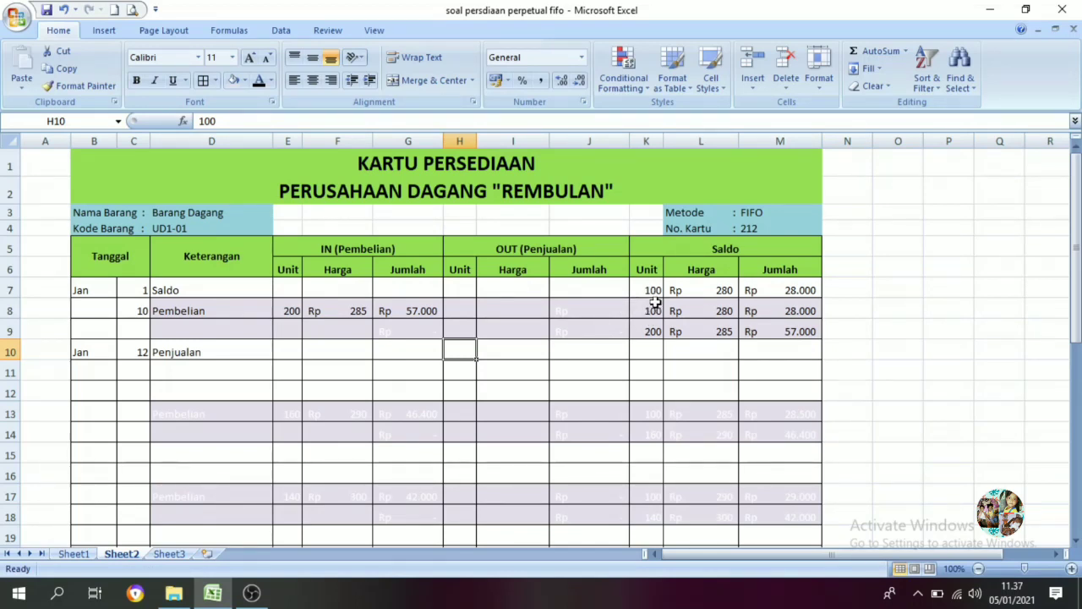
{"action": "left_click_drag", "start_coordinate": [651, 313], "coordinate": [789, 312]}
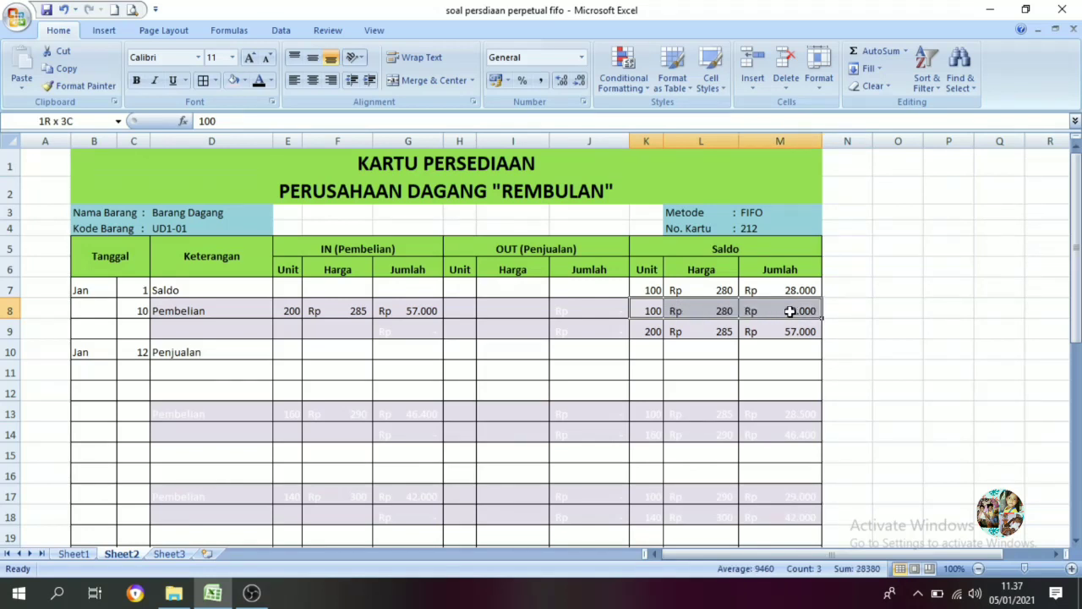
{"action": "left_click", "coordinate": [647, 310]}
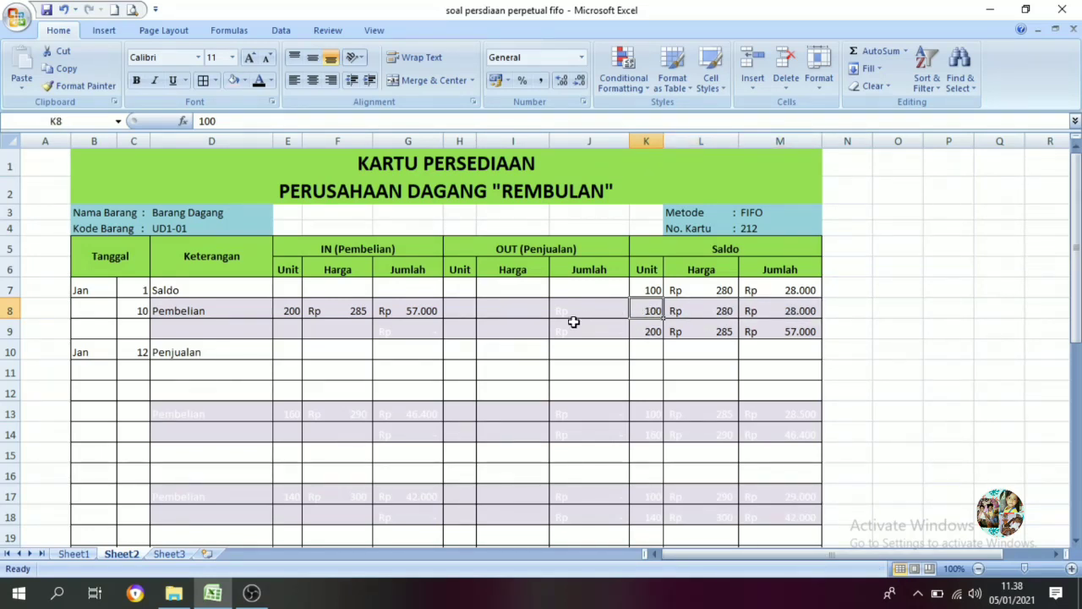
Apply the black font colour to the 12 January sale's first OUT layer, its unit, price and total in H10:J10.
{"action": "left_click", "coordinate": [469, 350]}
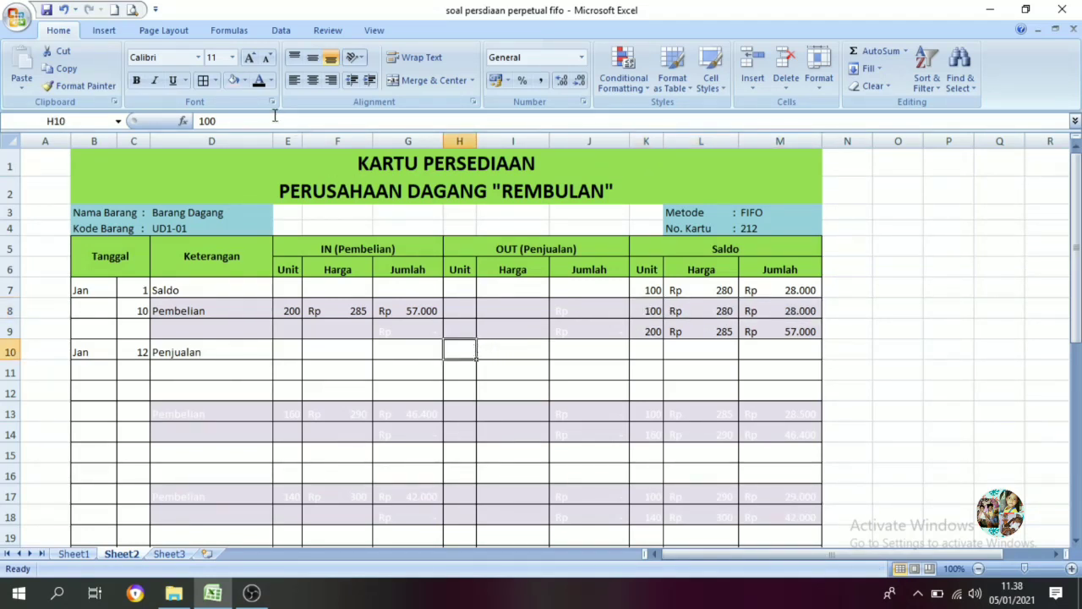
{"action": "left_click", "coordinate": [259, 79]}
{"action": "left_click", "coordinate": [492, 351]}
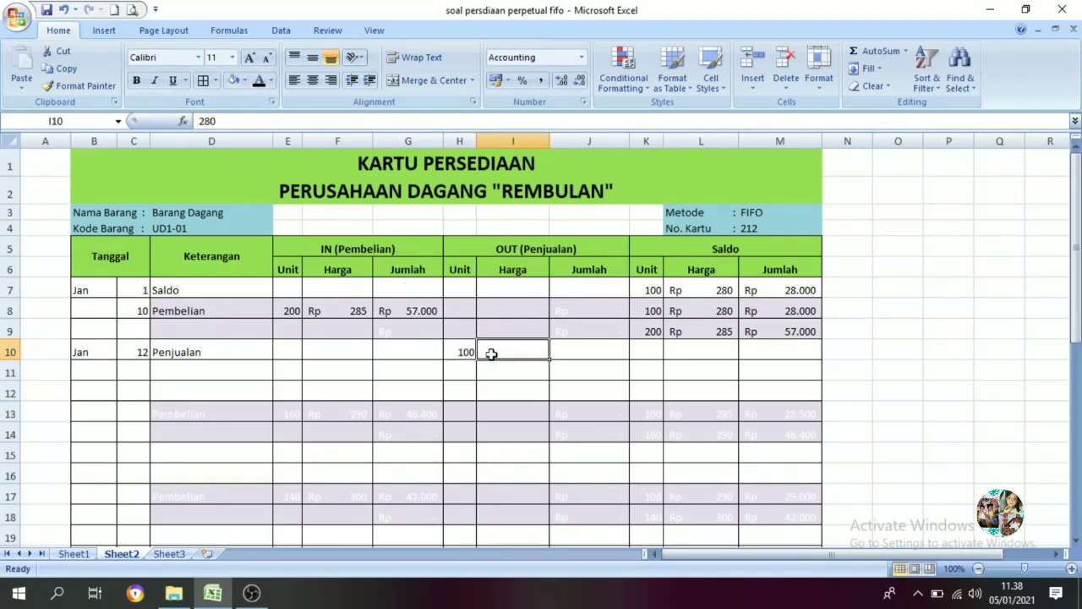
{"action": "left_click", "coordinate": [720, 314]}
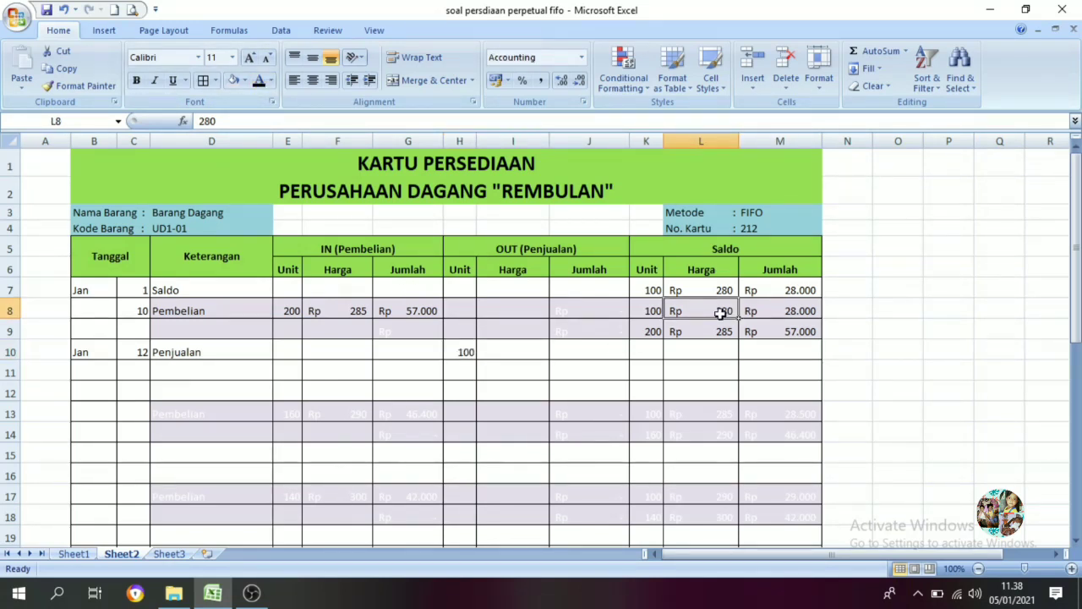
{"action": "left_click", "coordinate": [522, 356]}
{"action": "left_click", "coordinate": [259, 79]}
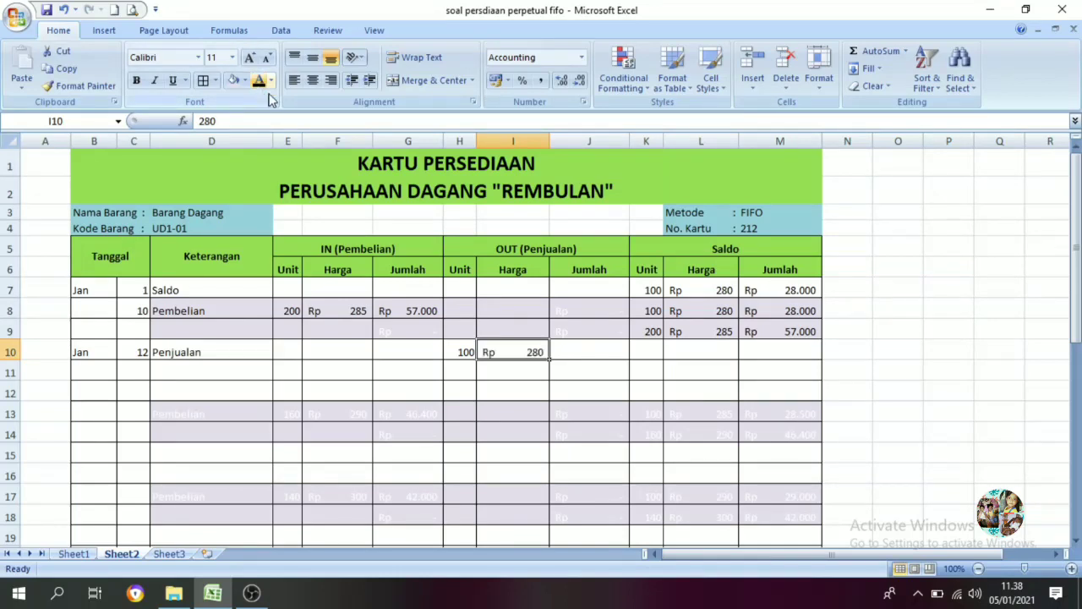
{"action": "left_click", "coordinate": [594, 357]}
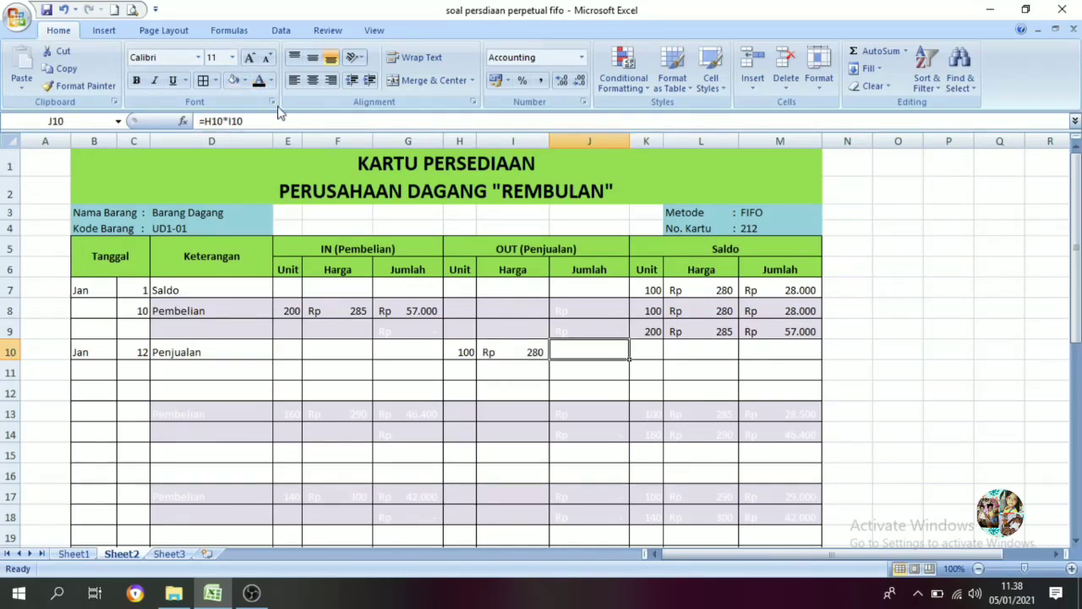
{"action": "left_click", "coordinate": [259, 80]}
Apply the black font colour to the sale's second OUT layer drawn from the K9:M9 stock, in H11:J11.
{"action": "left_click", "coordinate": [655, 333]}
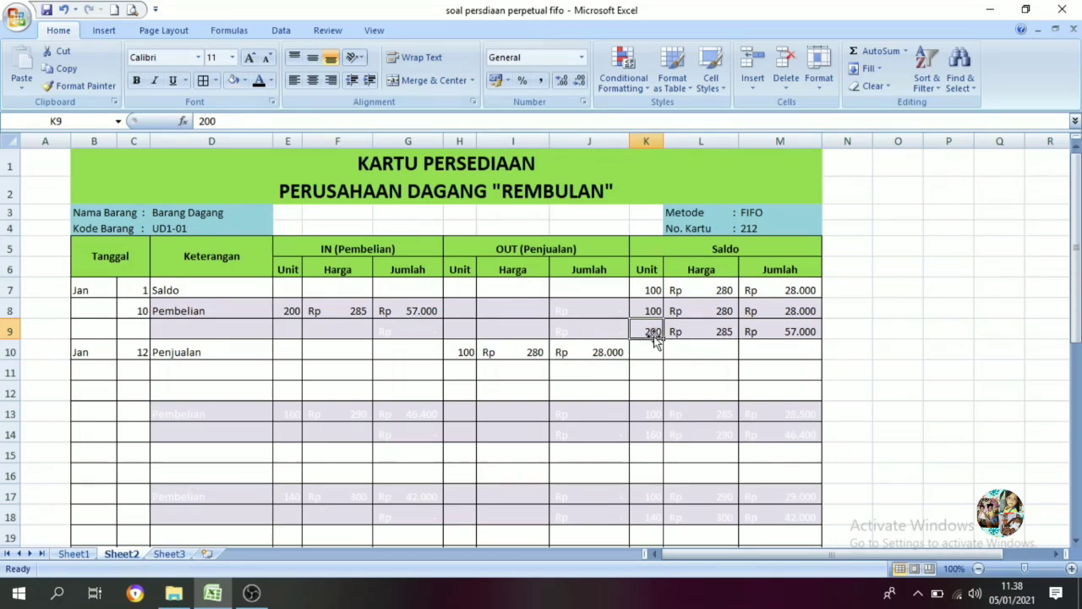
{"action": "left_click_drag", "start_coordinate": [652, 333], "coordinate": [754, 335]}
{"action": "left_click", "coordinate": [460, 363]}
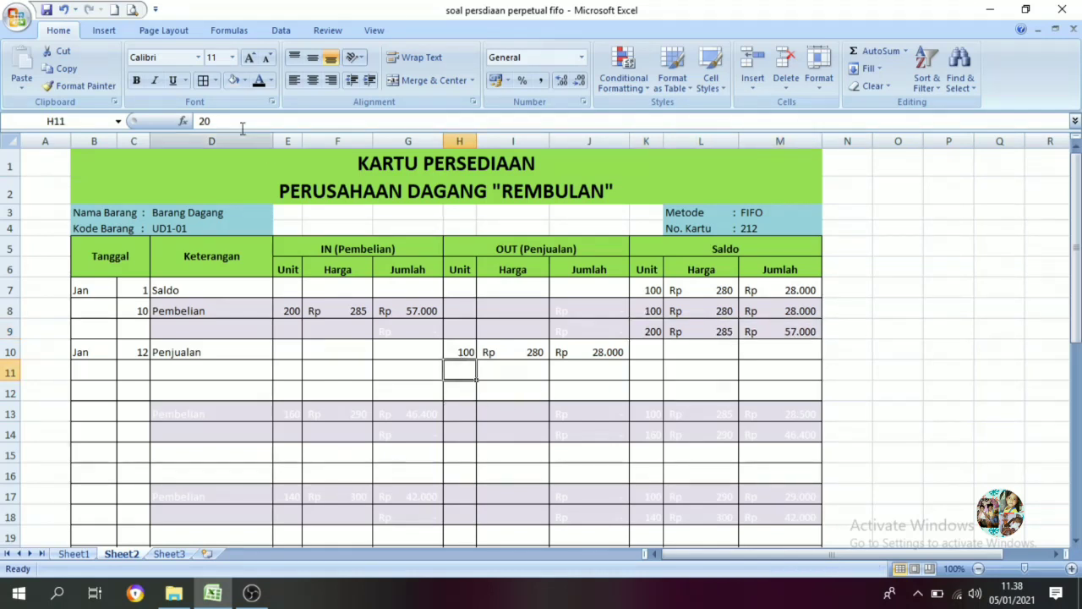
{"action": "left_click", "coordinate": [259, 81]}
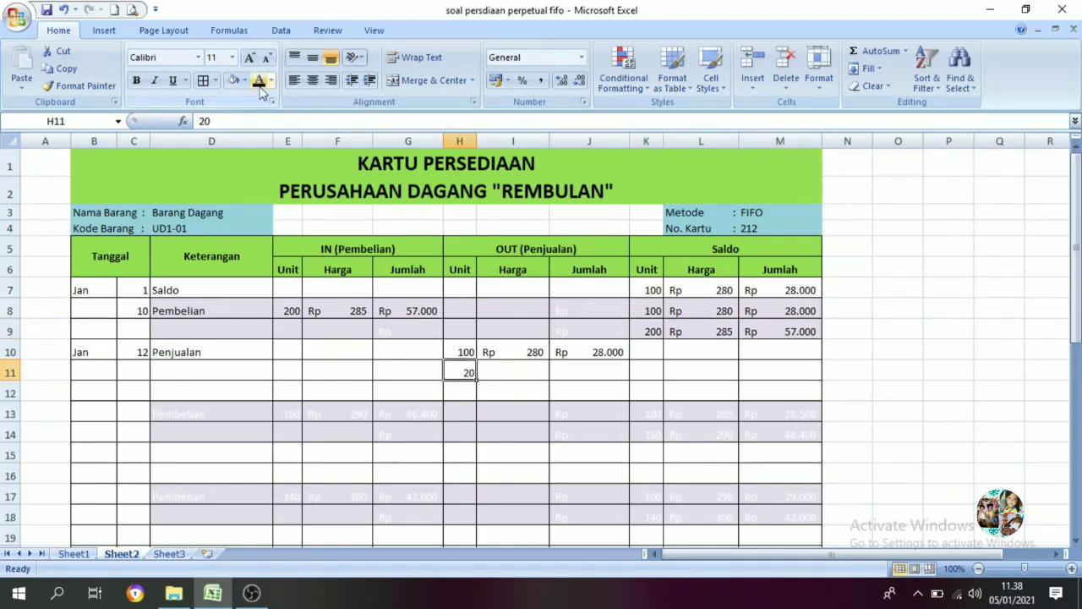
{"action": "left_click", "coordinate": [529, 380]}
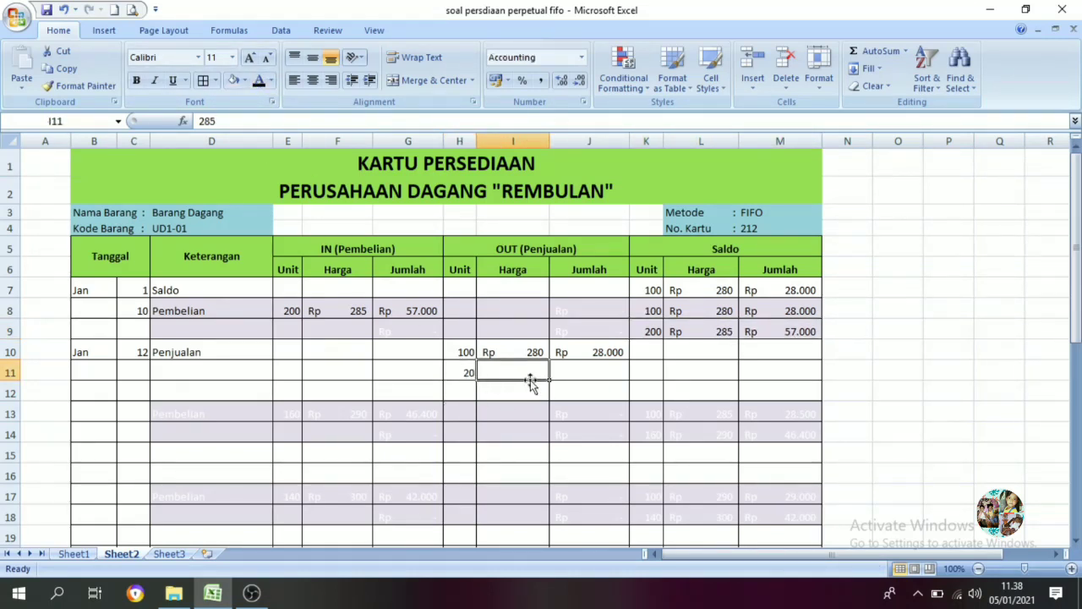
{"action": "left_click", "coordinate": [259, 80]}
{"action": "left_click", "coordinate": [577, 374]}
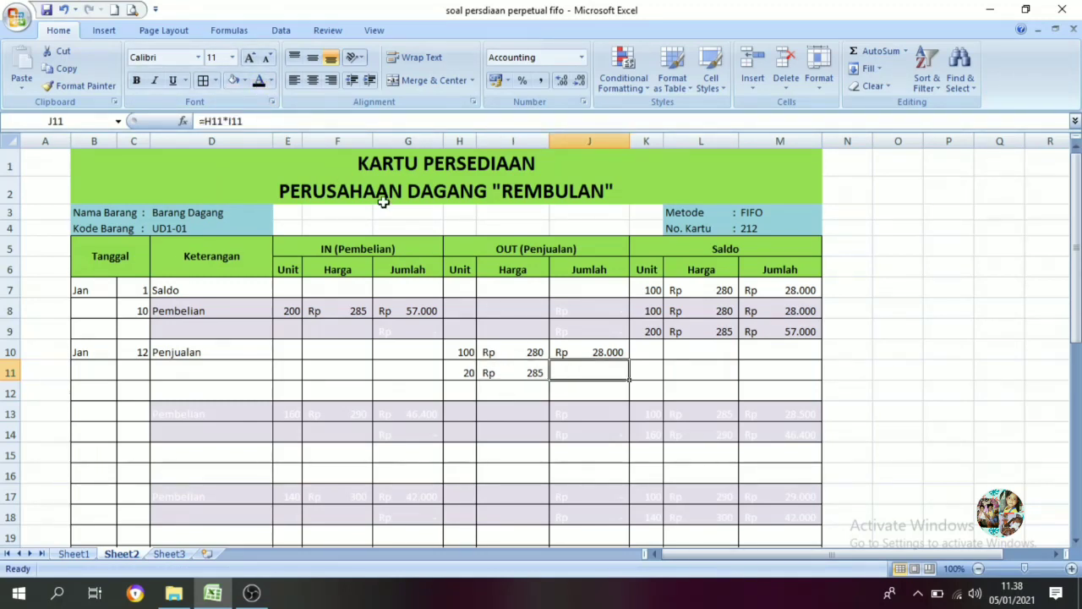
{"action": "left_click", "coordinate": [259, 80]}
Compare the 12 January sale's quantity in H11 of Sheet1 with Sheet2's OUT units in H10 and the oldest Saldo layer K8:M8.
{"action": "left_click", "coordinate": [85, 555]}
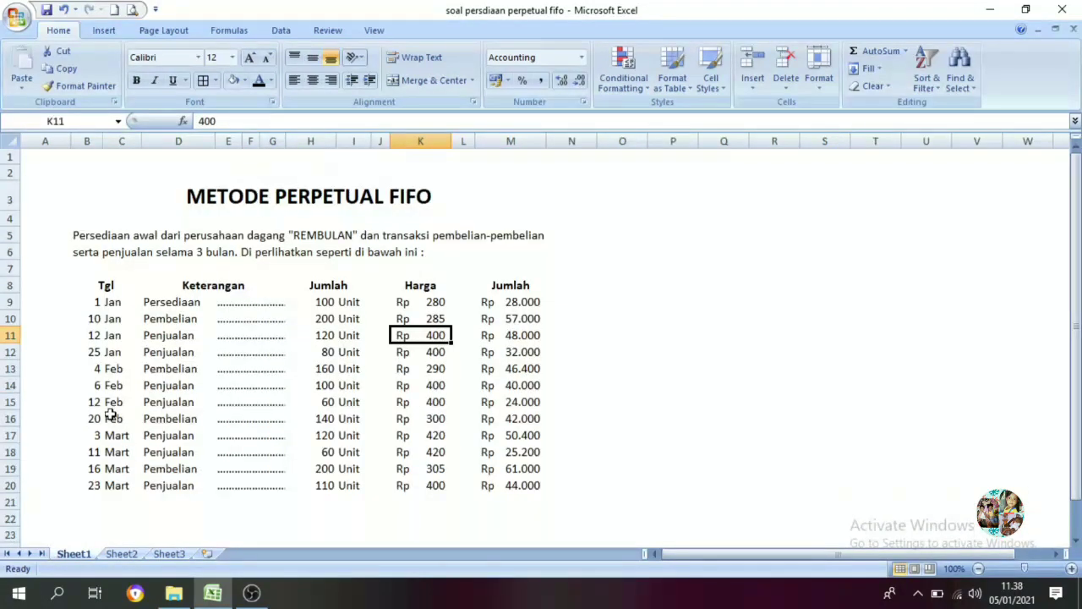
{"action": "left_click", "coordinate": [98, 337]}
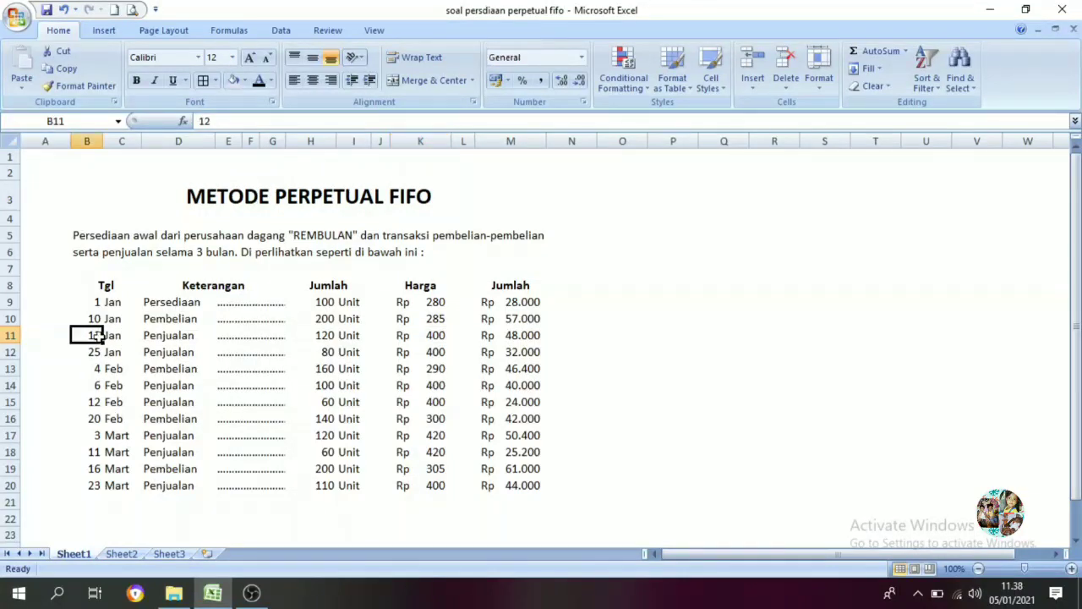
{"action": "left_click", "coordinate": [328, 338]}
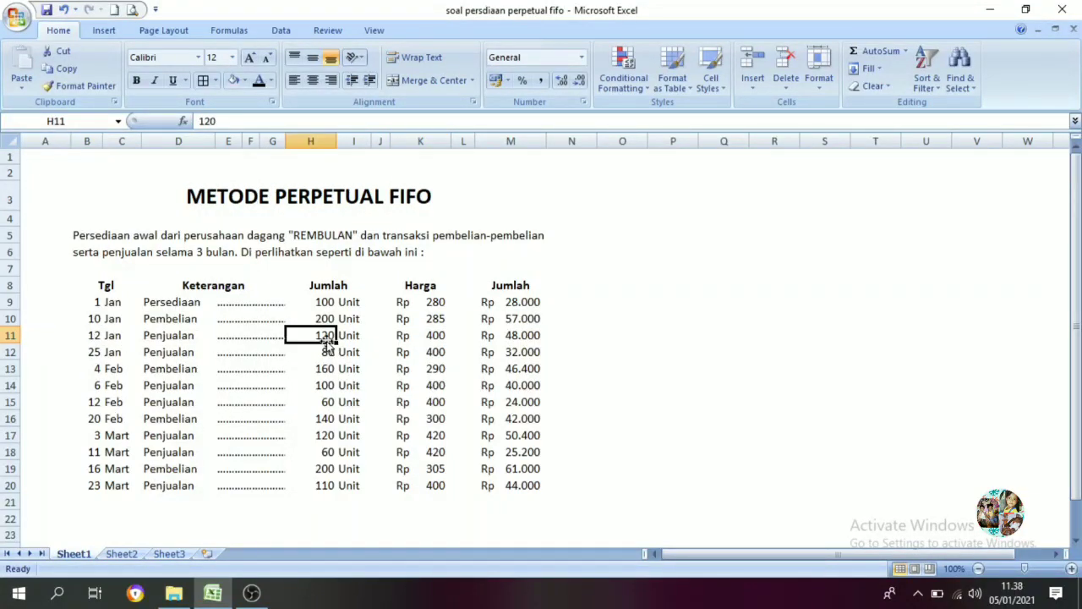
{"action": "left_click", "coordinate": [120, 555]}
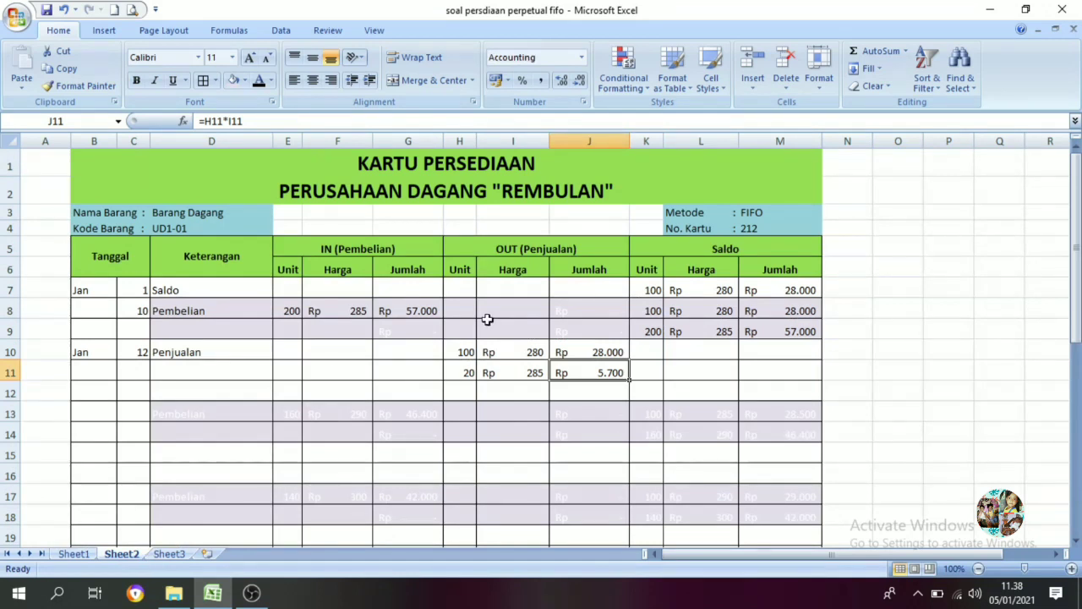
{"action": "left_click", "coordinate": [461, 355]}
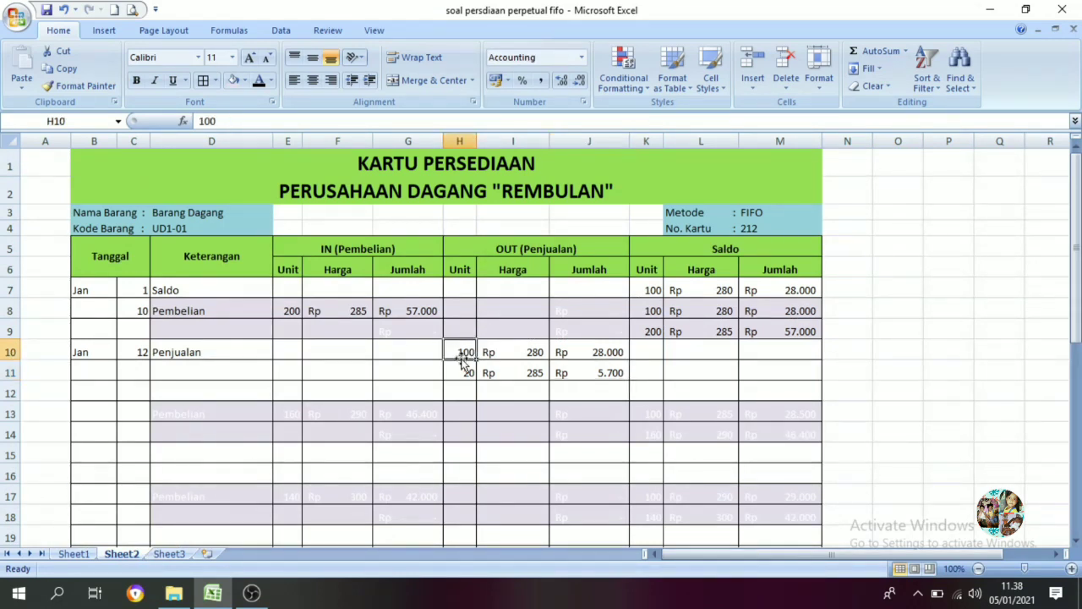
{"action": "left_click", "coordinate": [647, 310]}
{"action": "left_click_drag", "start_coordinate": [647, 311], "coordinate": [790, 312]}
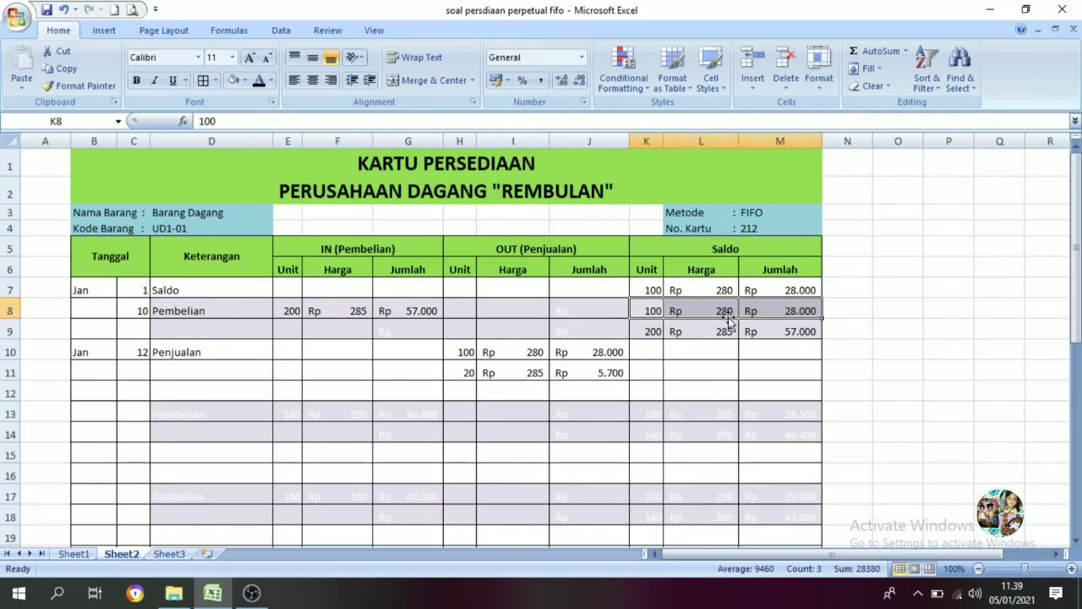
Compare the units and prices of the 12 January sale's OUT layers in H10:I11 with the Saldo layers in rows 8 and 9.
{"action": "left_click", "coordinate": [722, 313]}
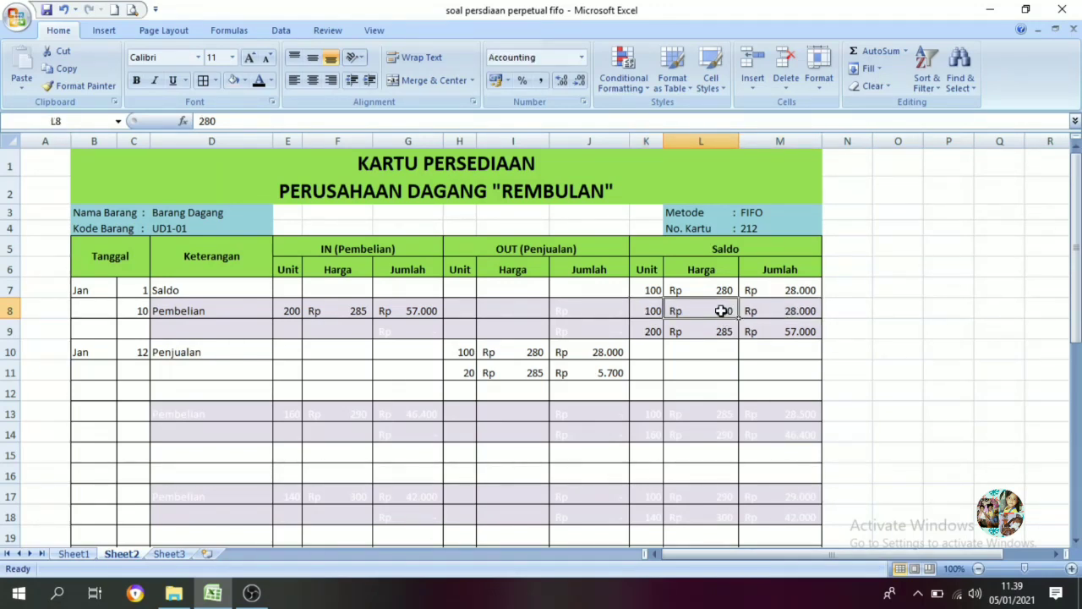
{"action": "left_click", "coordinate": [721, 334]}
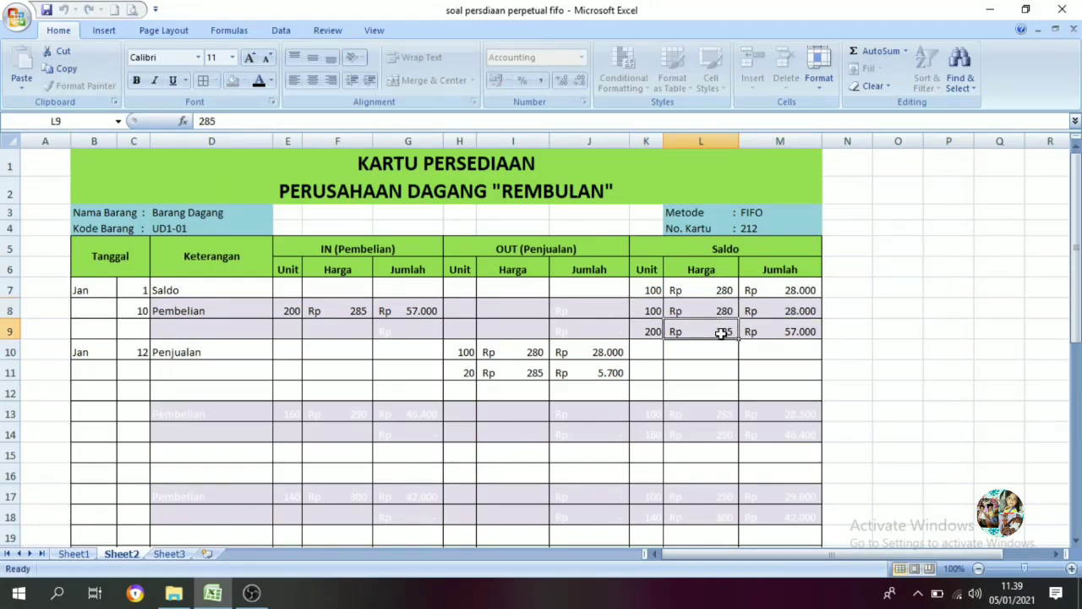
{"action": "left_click", "coordinate": [519, 351]}
{"action": "left_click", "coordinate": [459, 377]}
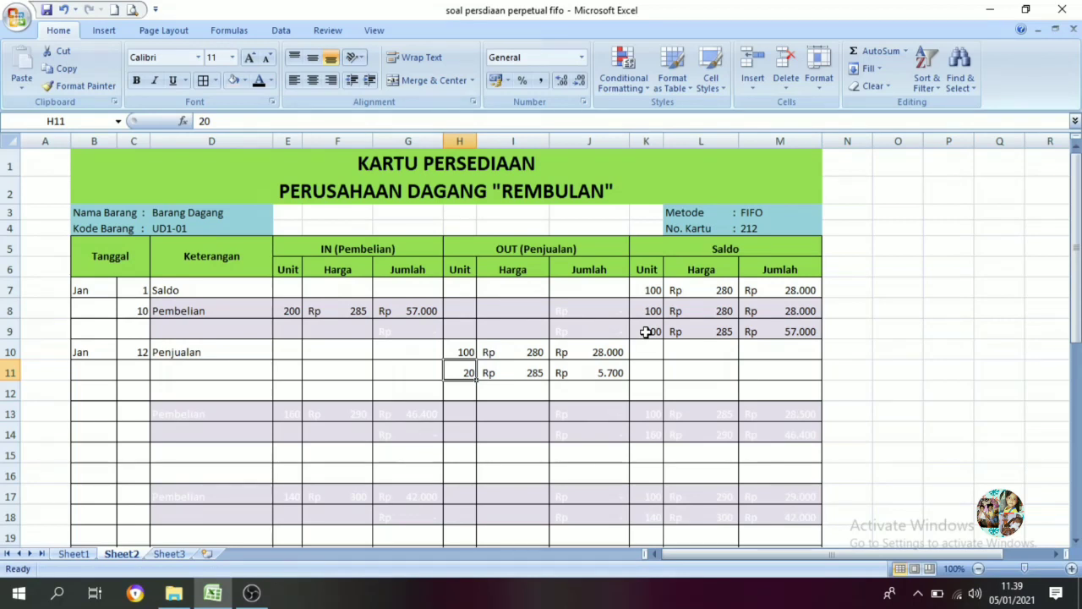
{"action": "left_click", "coordinate": [724, 331]}
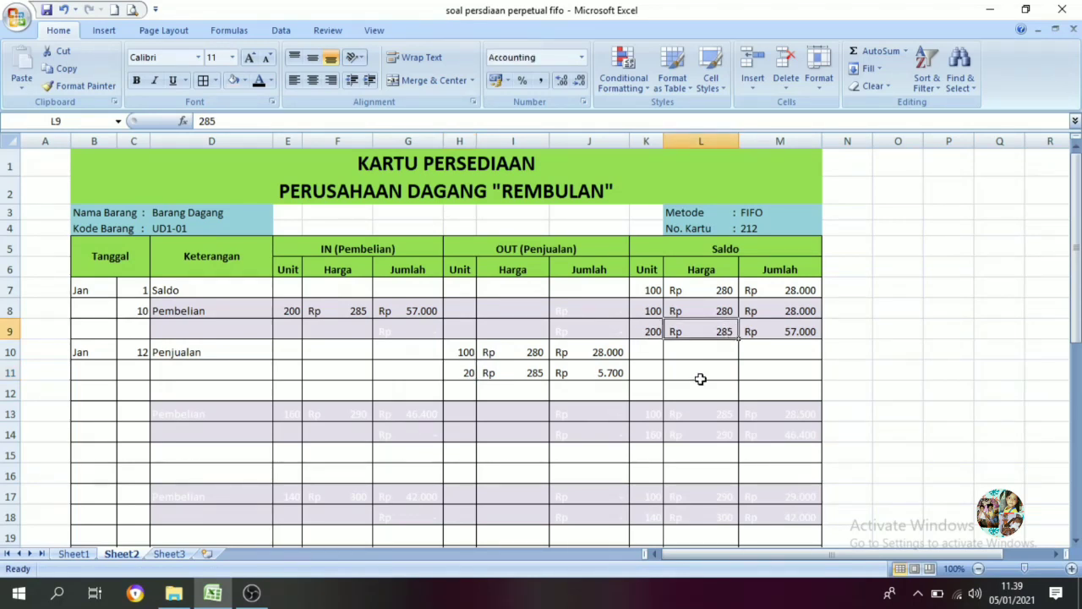
{"action": "left_click", "coordinate": [464, 351]}
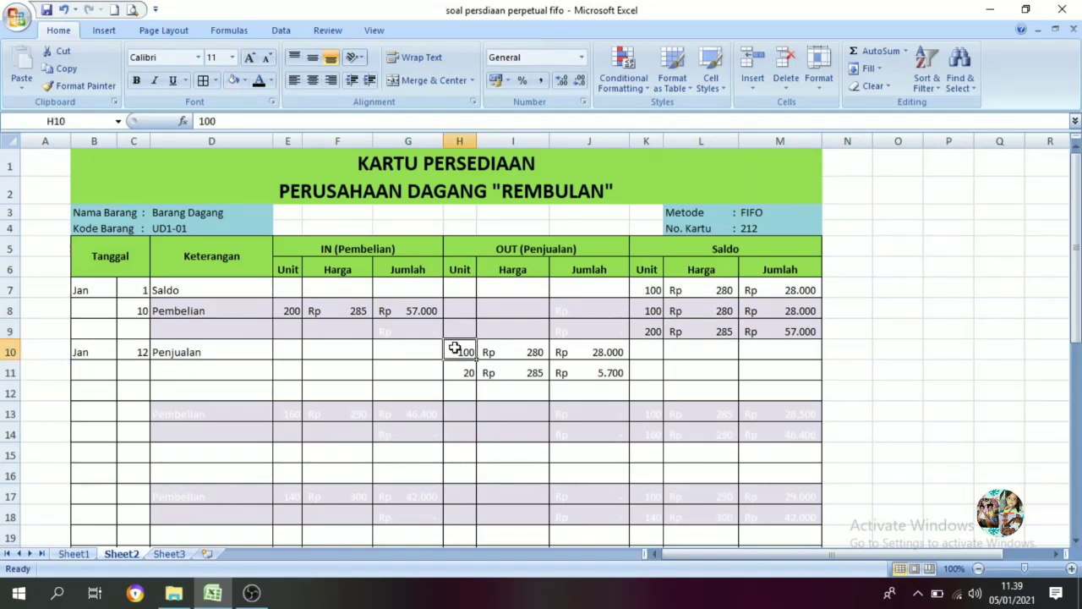
{"action": "left_click_drag", "start_coordinate": [455, 349], "coordinate": [458, 372]}
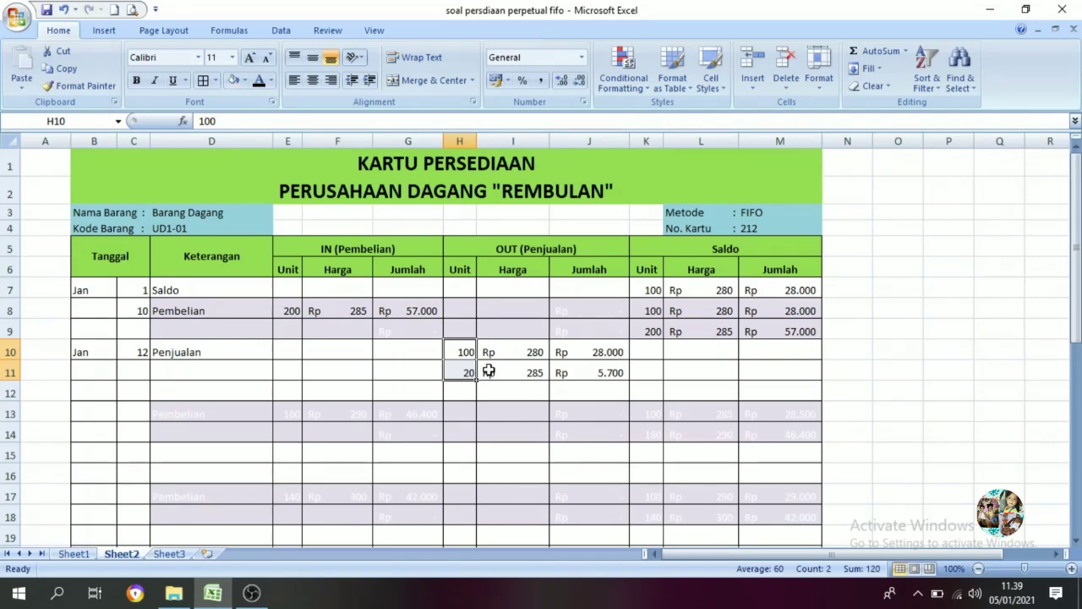
{"action": "left_click", "coordinate": [534, 351]}
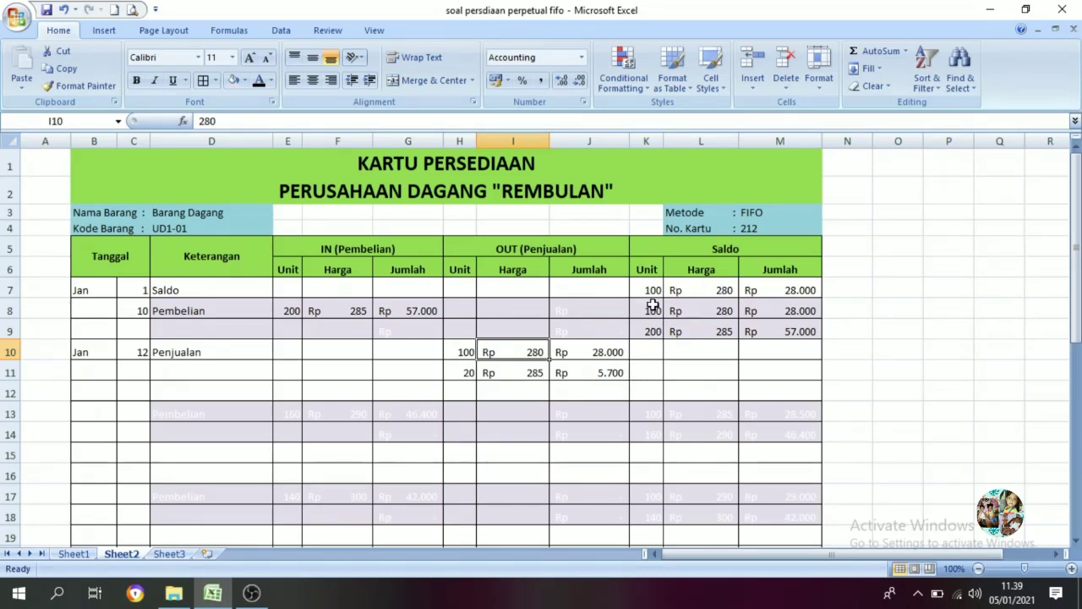
{"action": "left_click_drag", "start_coordinate": [459, 372], "coordinate": [459, 355]}
{"action": "left_click", "coordinate": [465, 354]}
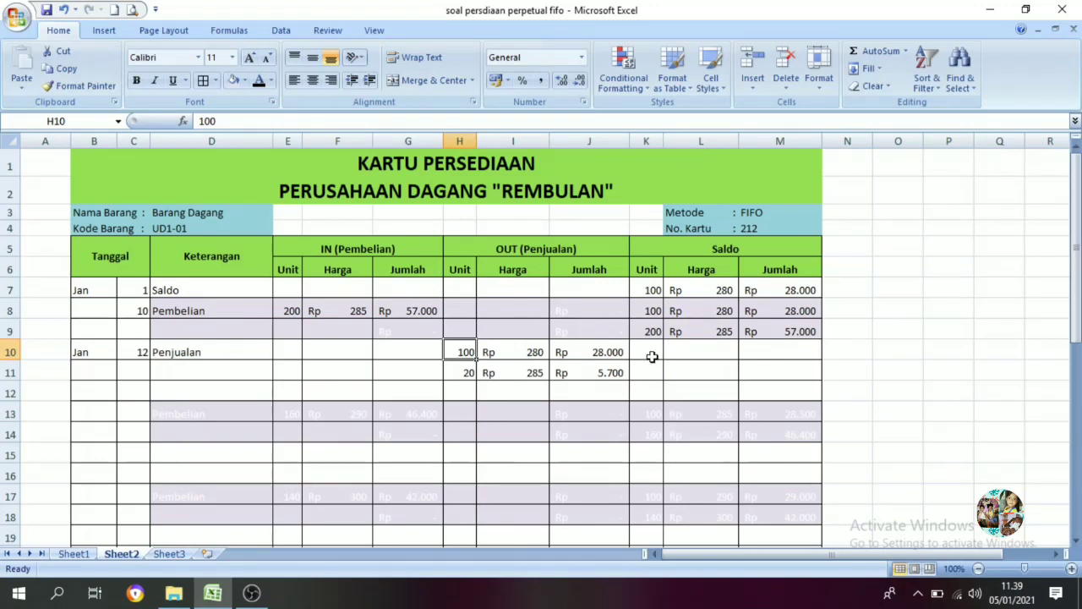
Apply the black font colour to the remaining Saldo units in K11, the K9 stock less the H11 units sold.
{"action": "left_click_drag", "start_coordinate": [652, 357], "coordinate": [778, 355]}
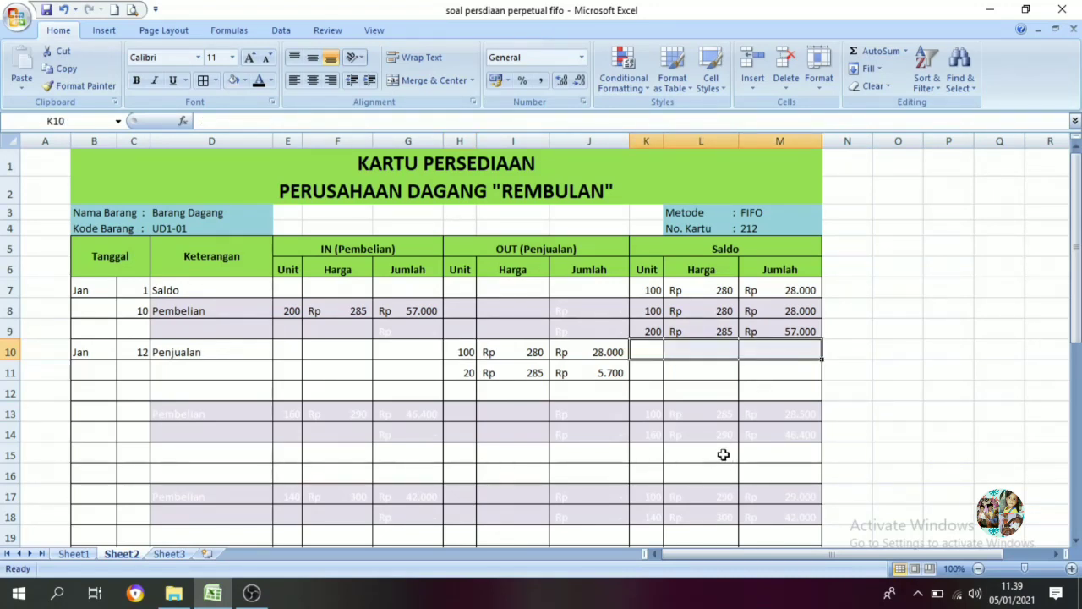
{"action": "left_click", "coordinate": [639, 371]}
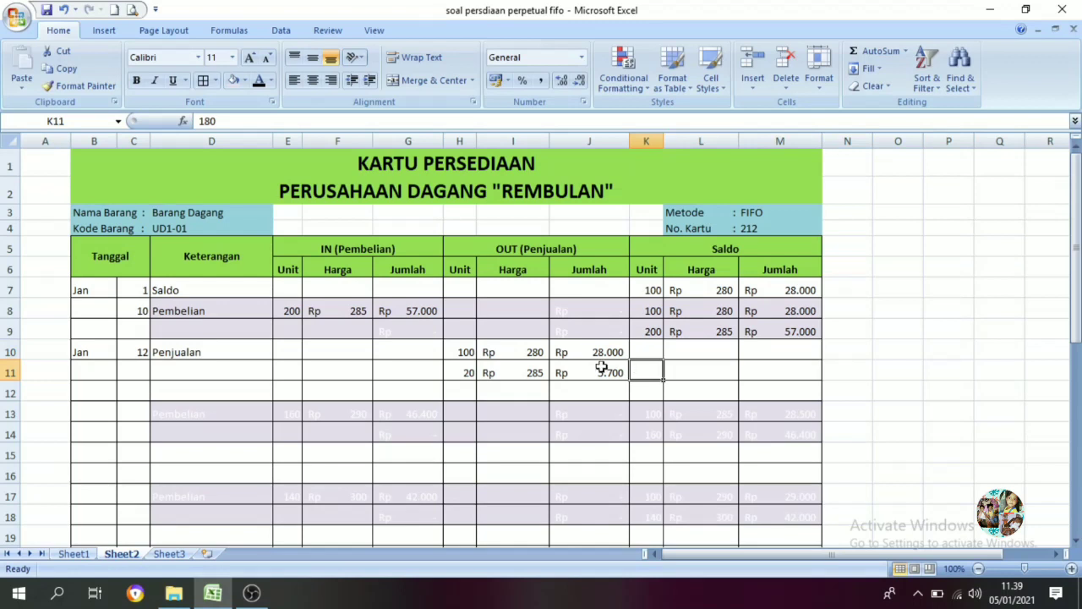
{"action": "left_click", "coordinate": [652, 331]}
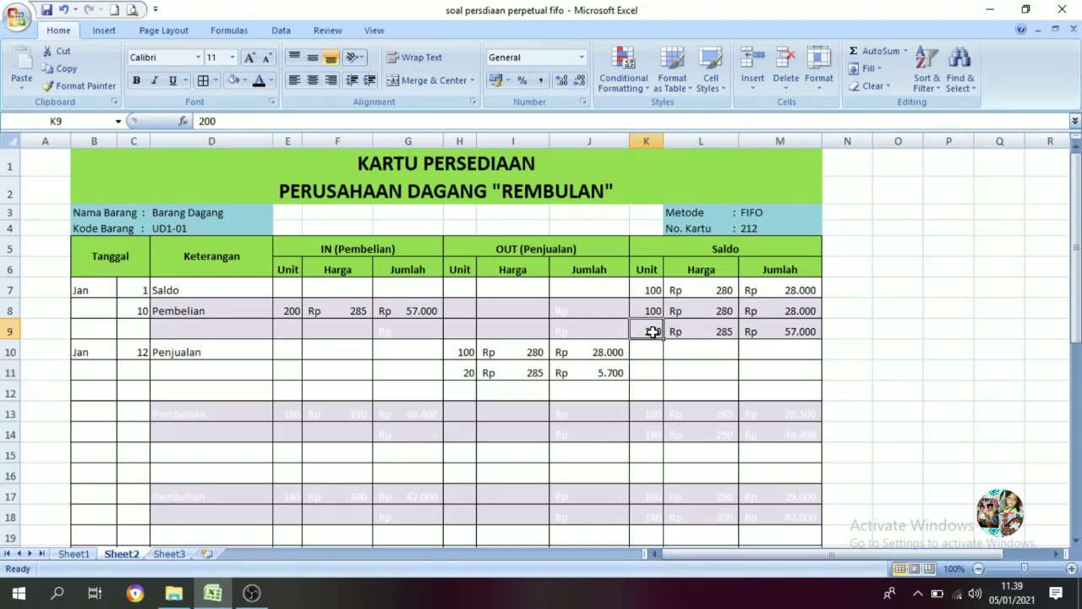
{"action": "left_click", "coordinate": [471, 373]}
{"action": "left_click", "coordinate": [646, 373]}
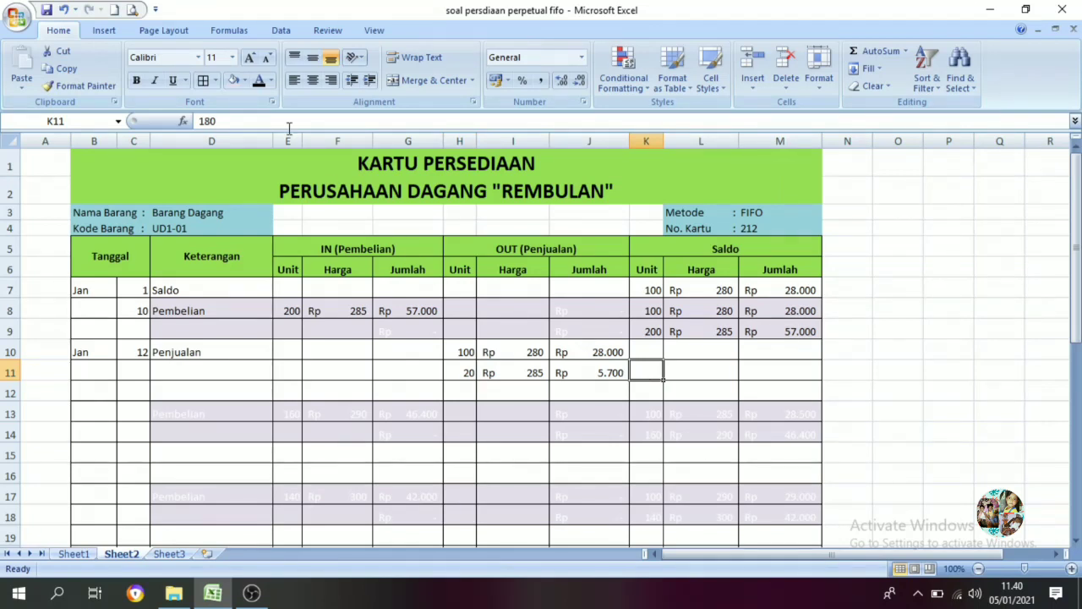
{"action": "left_click", "coordinate": [258, 82]}
Apply the black font colour to the remaining balance's price in L11, matching L9, and to its total in M11.
{"action": "left_click", "coordinate": [701, 372]}
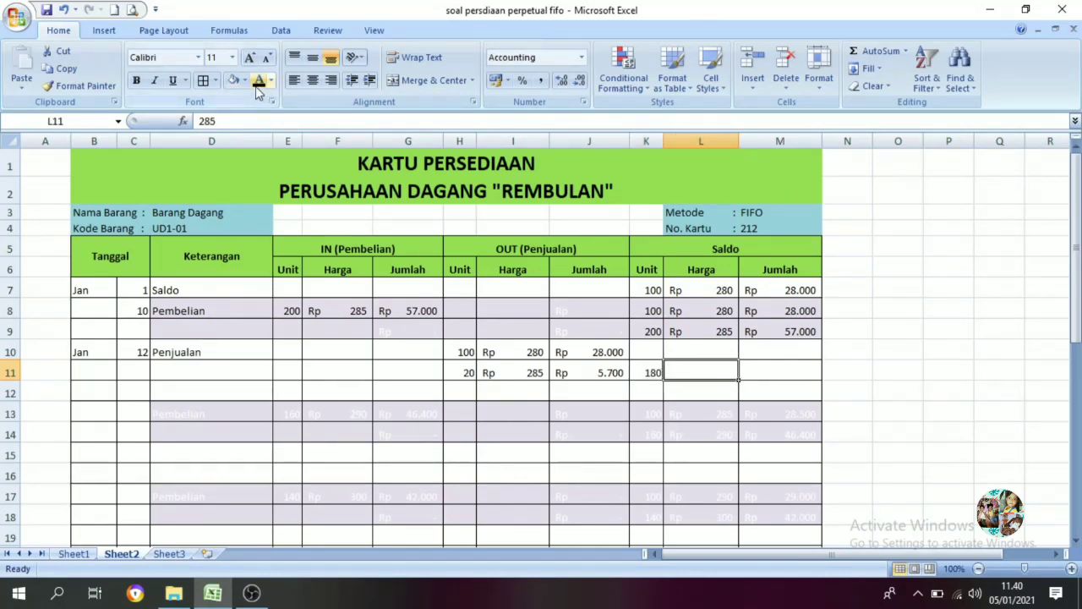
{"action": "left_click", "coordinate": [713, 332]}
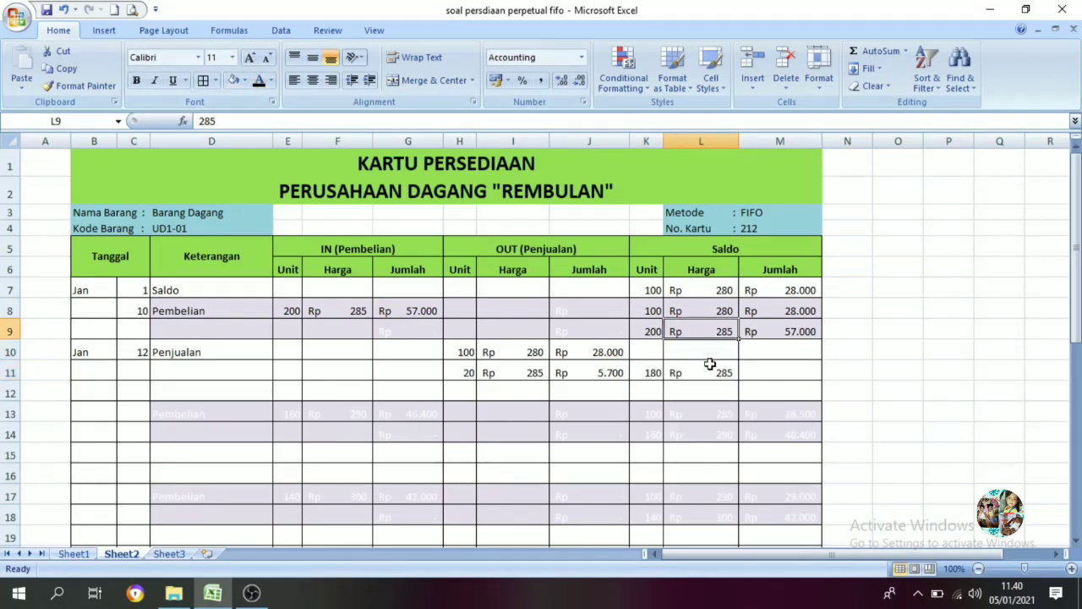
{"action": "left_click", "coordinate": [707, 369]}
{"action": "left_click", "coordinate": [771, 378]}
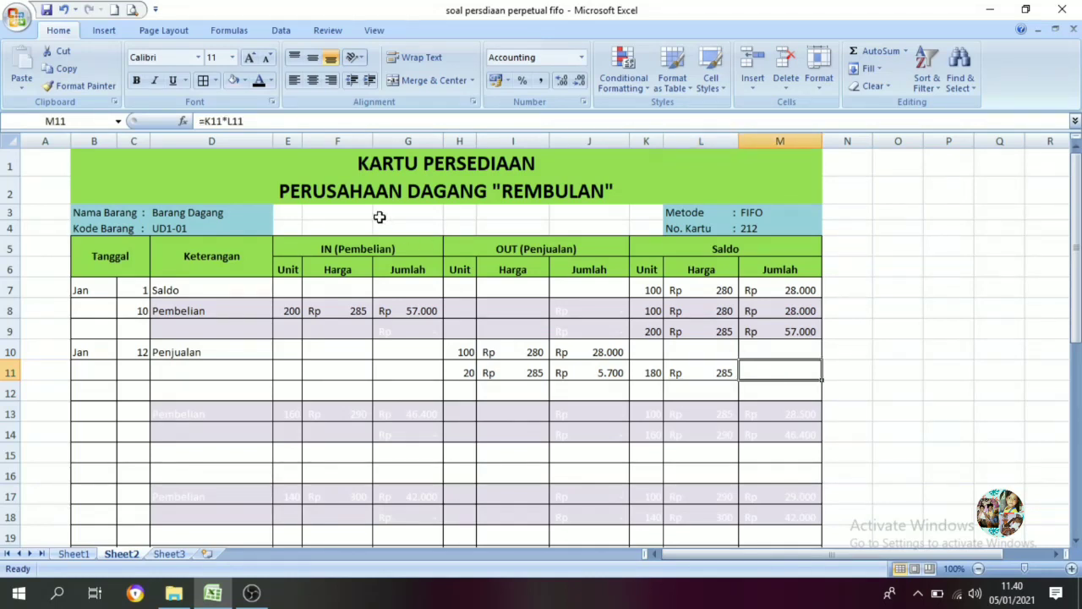
{"action": "left_click", "coordinate": [262, 83]}
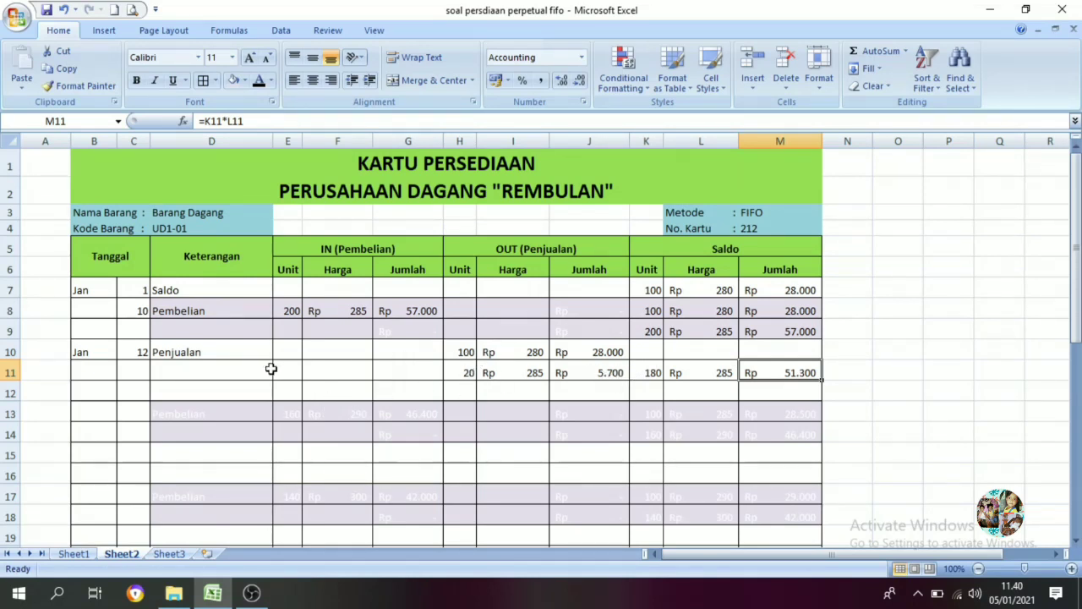
Trace how the sold units in H10 and H11 reduce the Saldo layers K8:M8 and K9:M9 to the balance in row 11.
{"action": "left_click", "coordinate": [460, 351]}
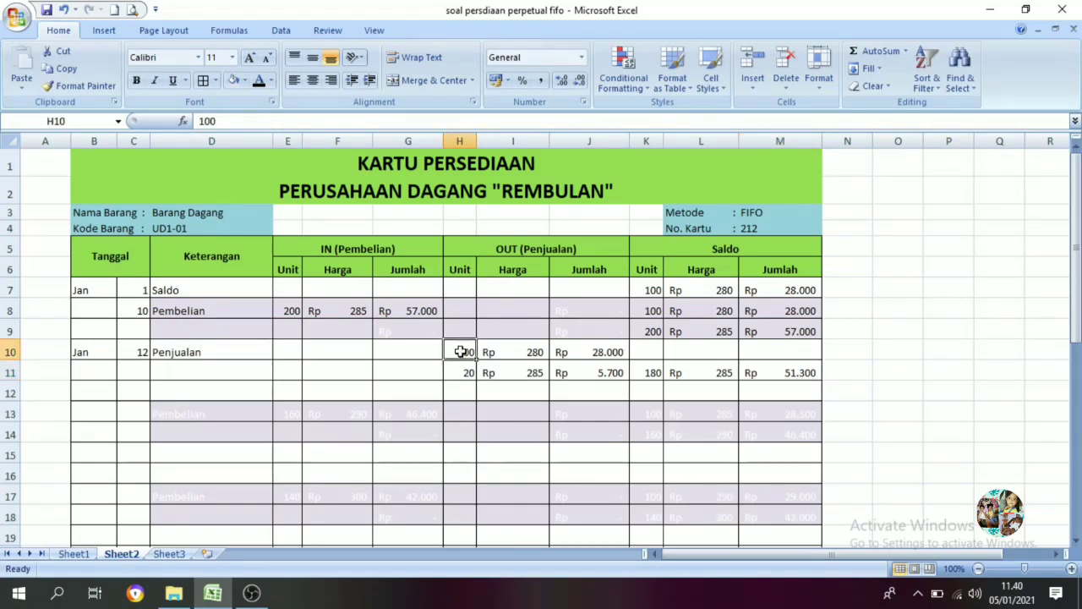
{"action": "left_click", "coordinate": [648, 315]}
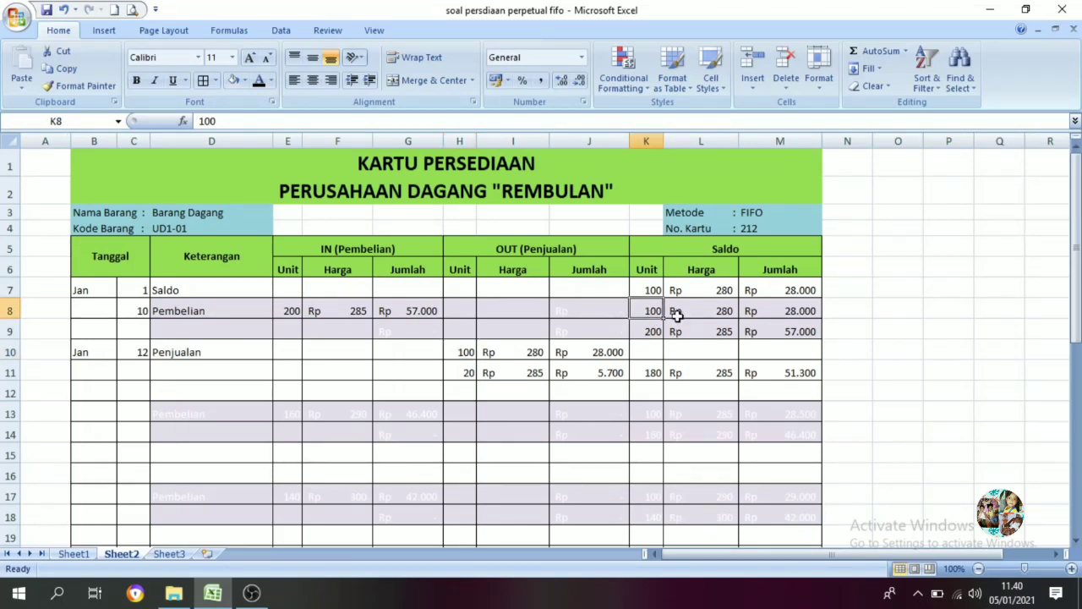
{"action": "left_click_drag", "start_coordinate": [653, 313], "coordinate": [761, 309]}
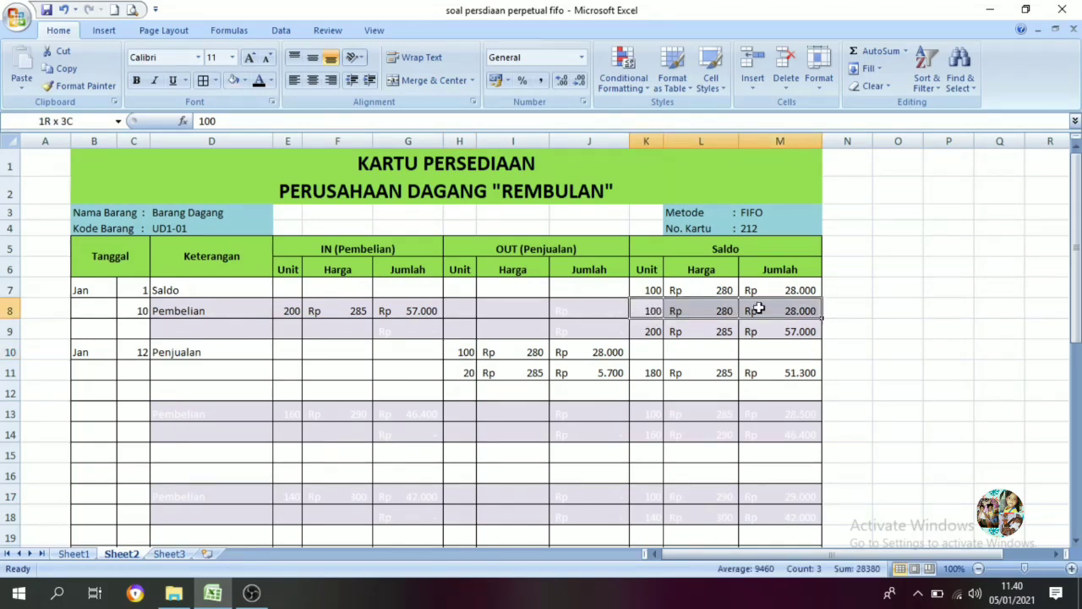
{"action": "left_click", "coordinate": [649, 335]}
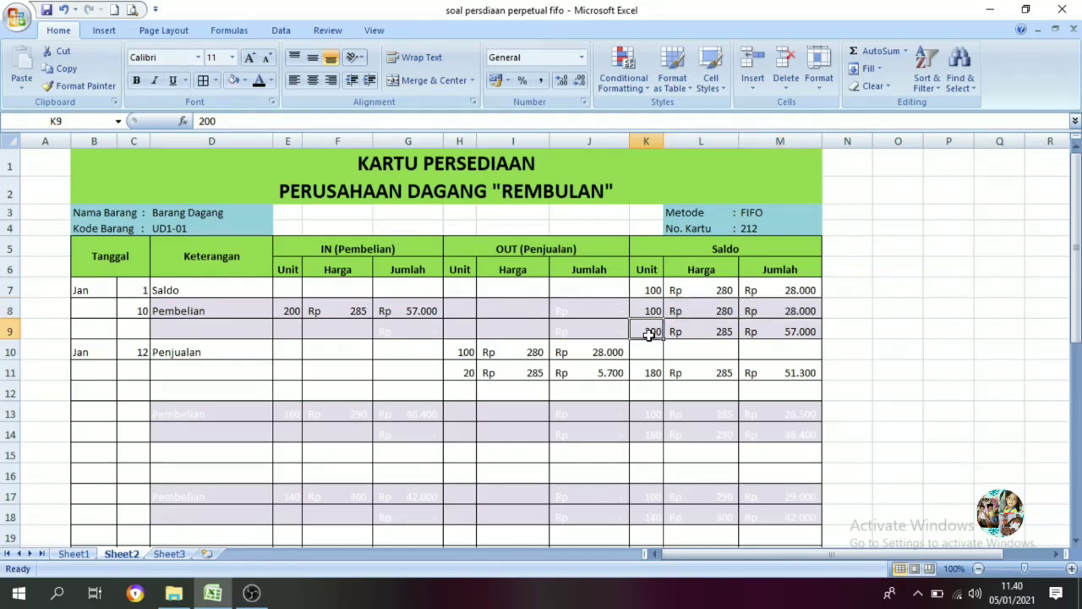
{"action": "left_click", "coordinate": [457, 376]}
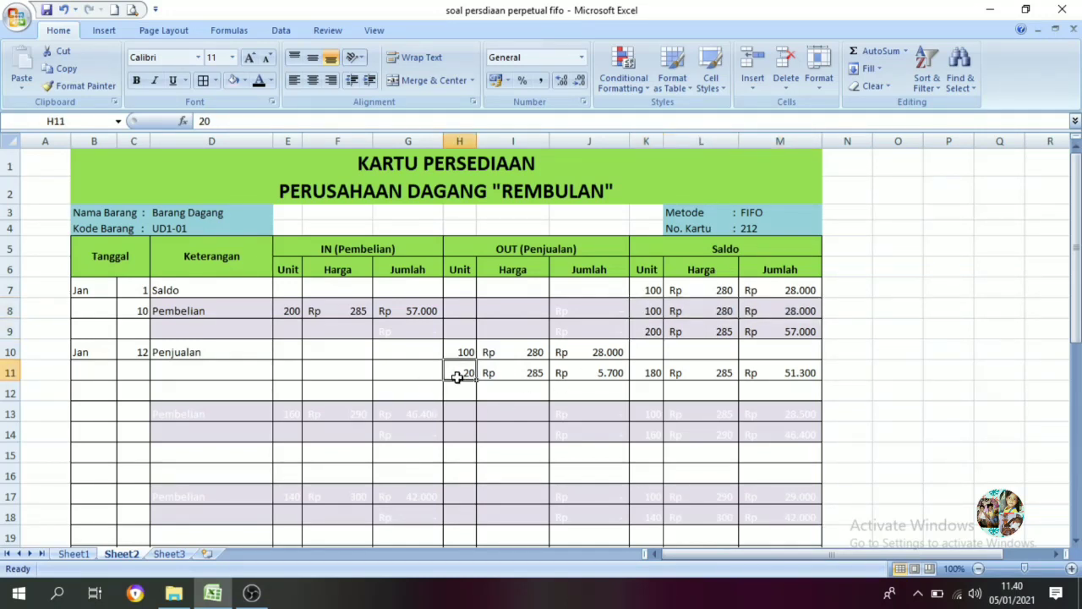
{"action": "left_click_drag", "start_coordinate": [648, 332], "coordinate": [771, 331]}
{"action": "left_click", "coordinate": [695, 367]}
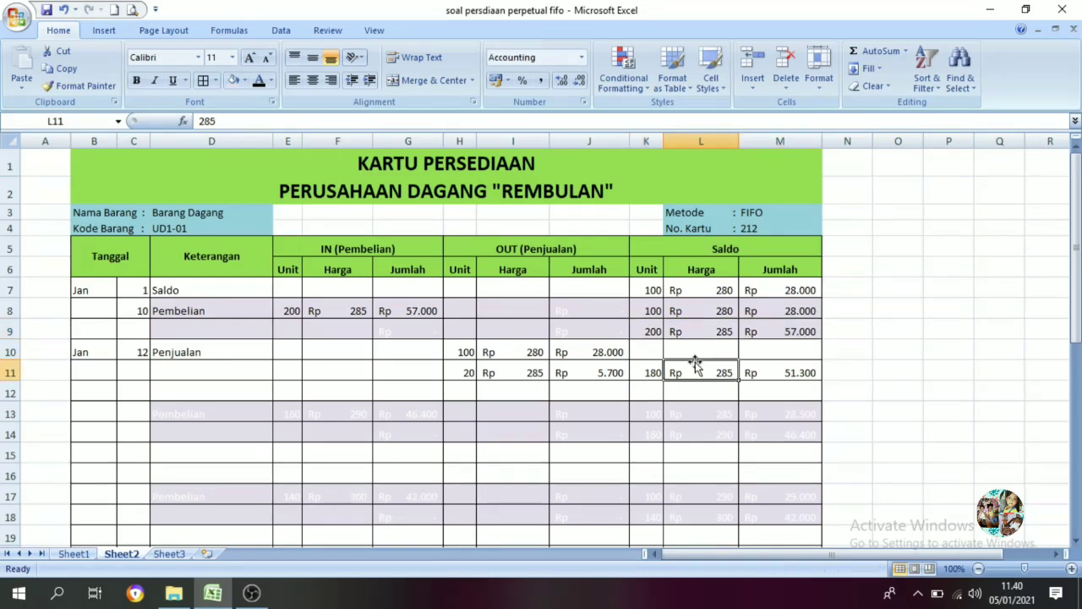
Review the 12 January sale's units in H10:H11 and prices in I10:I11 against the two Saldo layers in K8:M9.
{"action": "left_click", "coordinate": [467, 377]}
{"action": "left_click", "coordinate": [468, 351]}
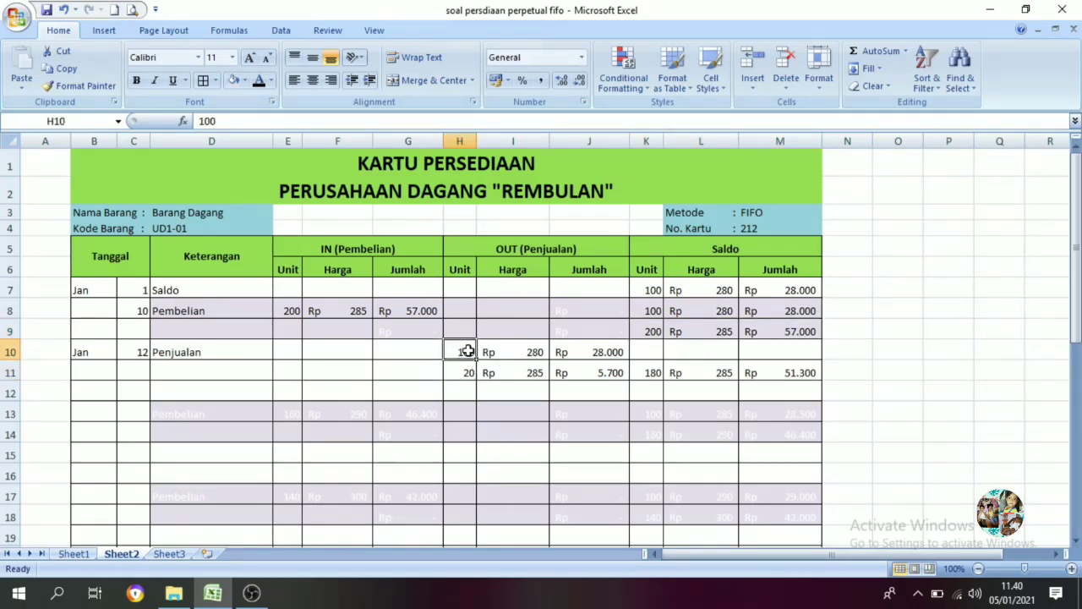
{"action": "left_click", "coordinate": [528, 351]}
{"action": "left_click_drag", "start_coordinate": [650, 310], "coordinate": [769, 310]}
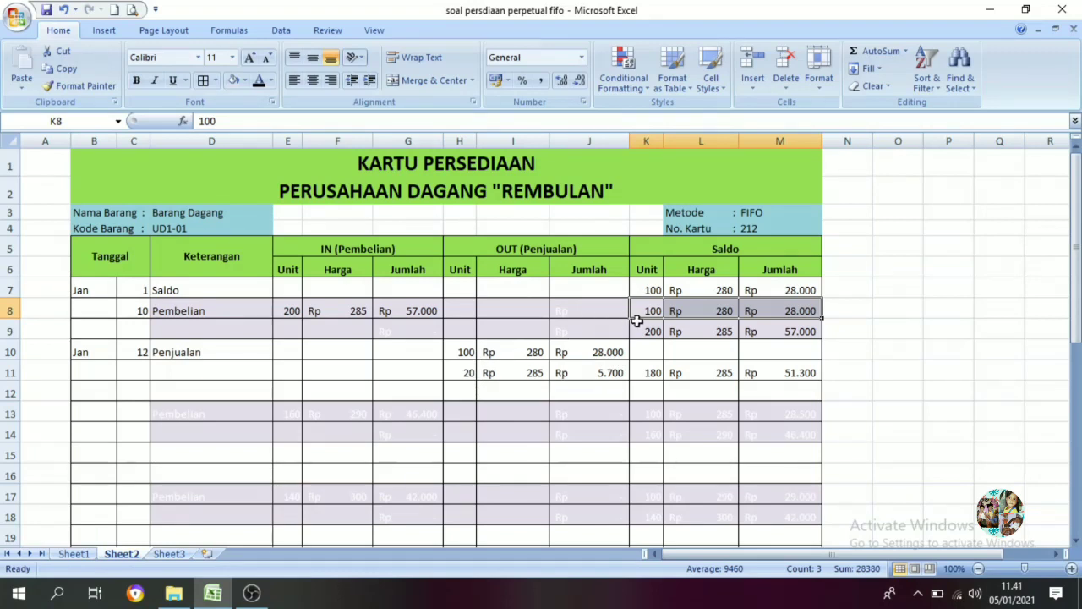
{"action": "left_click_drag", "start_coordinate": [647, 335], "coordinate": [778, 326]}
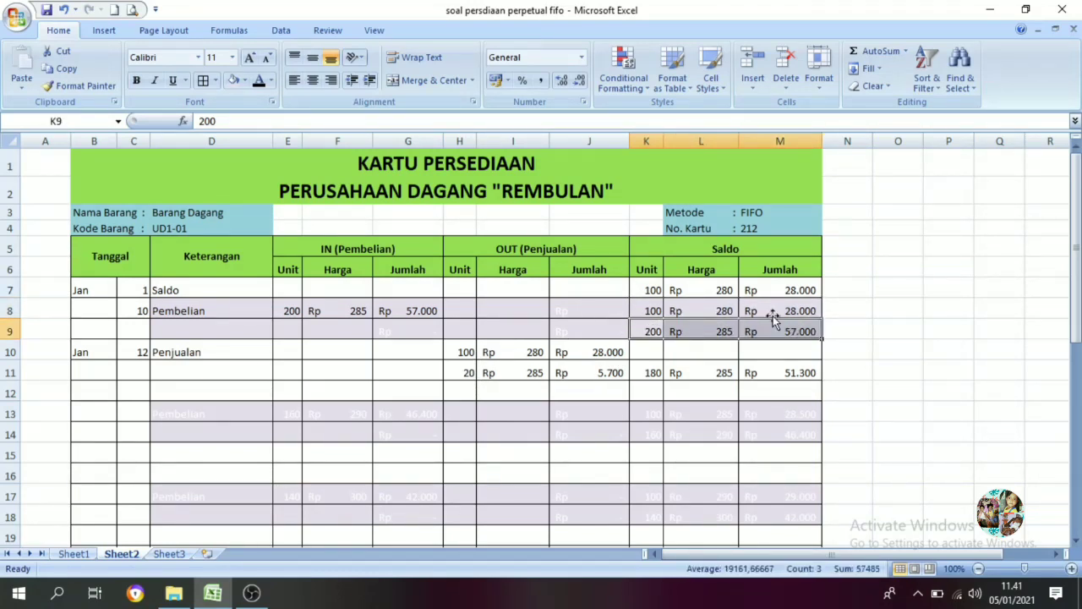
{"action": "left_click", "coordinate": [716, 338]}
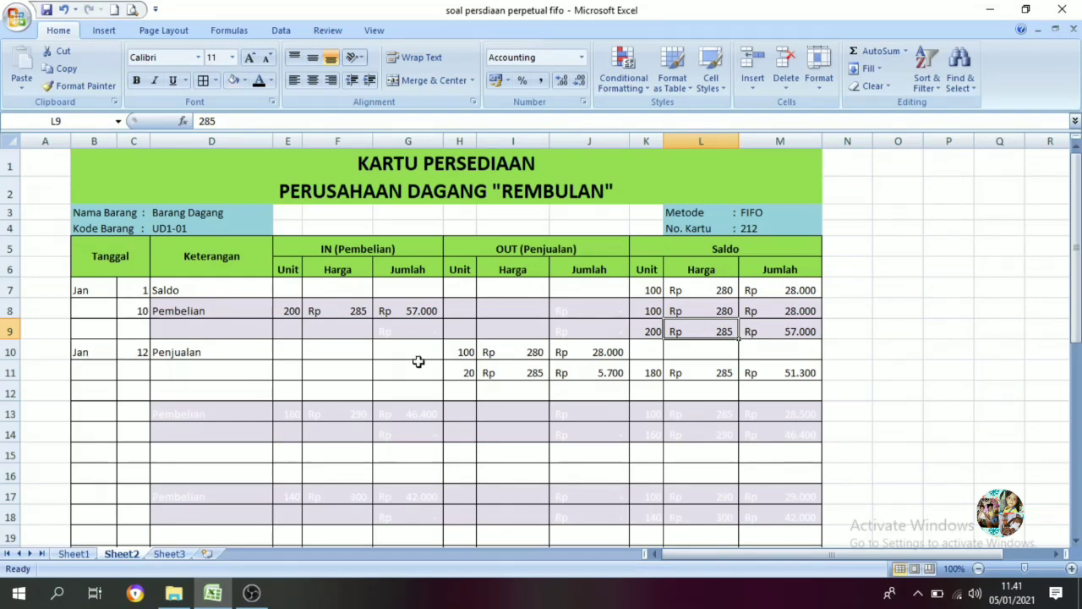
{"action": "left_click_drag", "start_coordinate": [457, 355], "coordinate": [458, 377]}
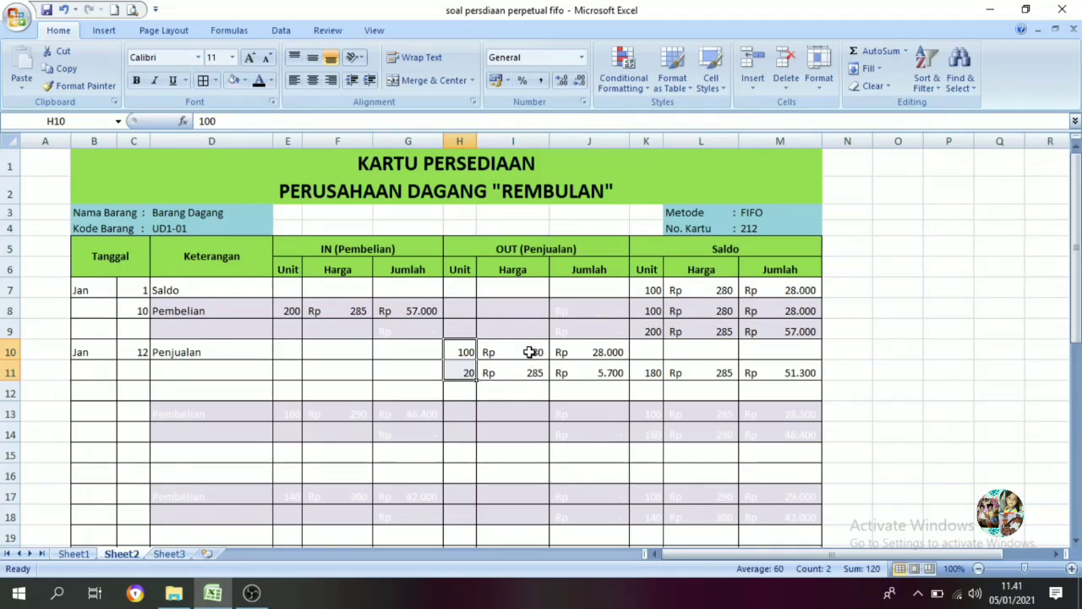
{"action": "left_click_drag", "start_coordinate": [527, 351], "coordinate": [529, 370]}
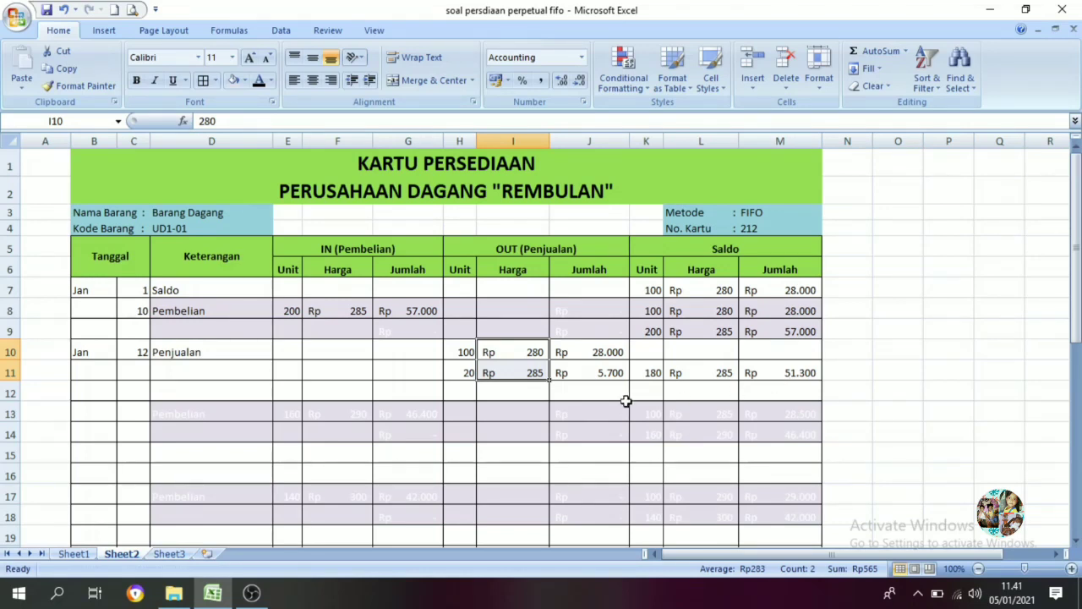
Look up the 25 January sale on Sheet1 and apply the black font colour to its OUT units in H12 on Sheet2.
{"action": "left_click", "coordinate": [258, 437]}
{"action": "left_click", "coordinate": [73, 553]}
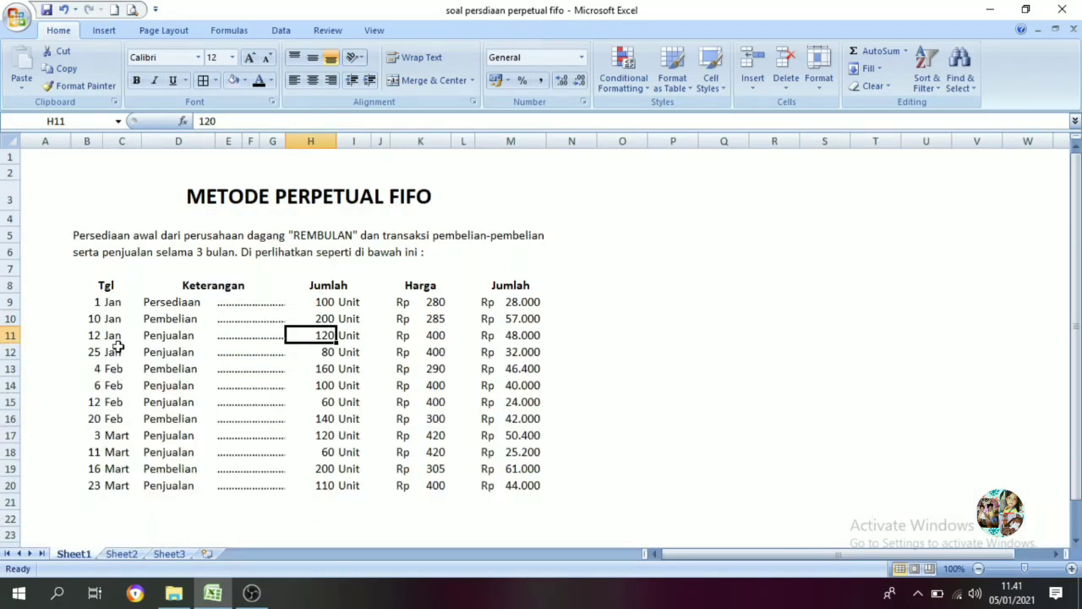
{"action": "left_click", "coordinate": [87, 352]}
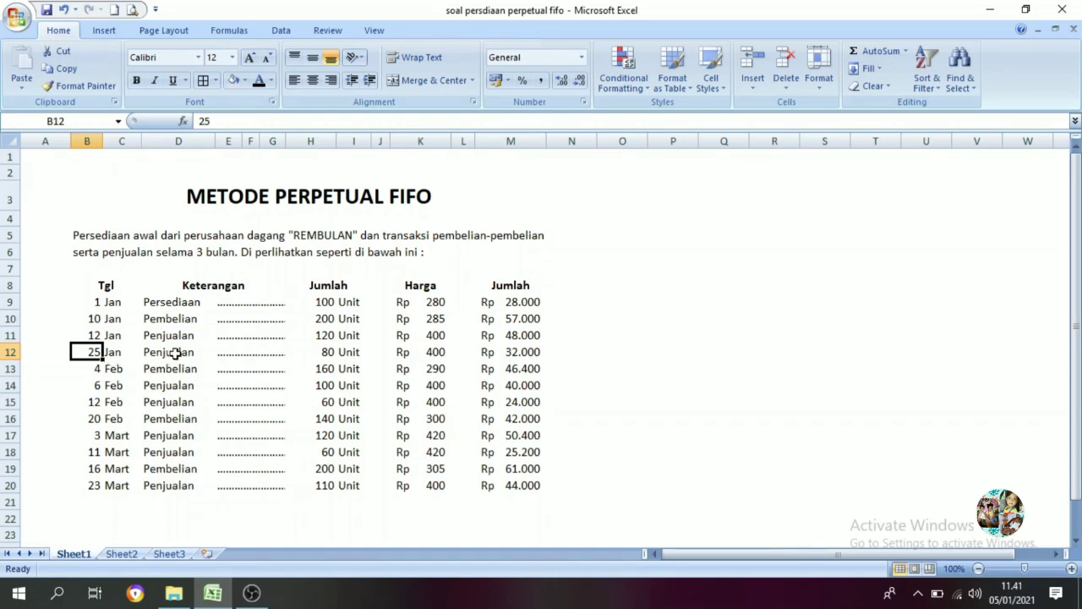
{"action": "left_click", "coordinate": [326, 352]}
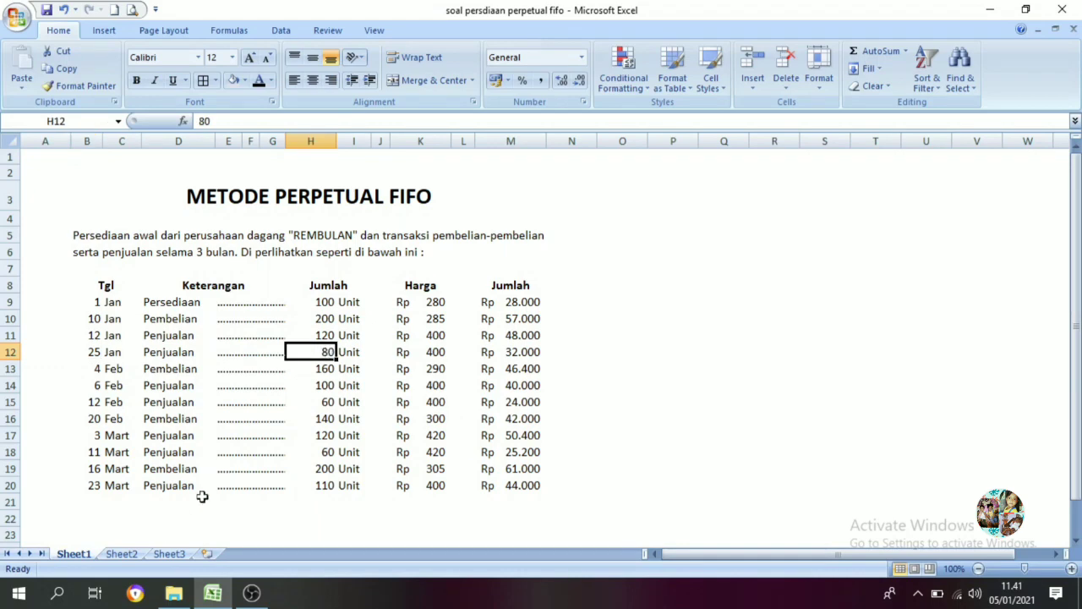
{"action": "left_click", "coordinate": [121, 554]}
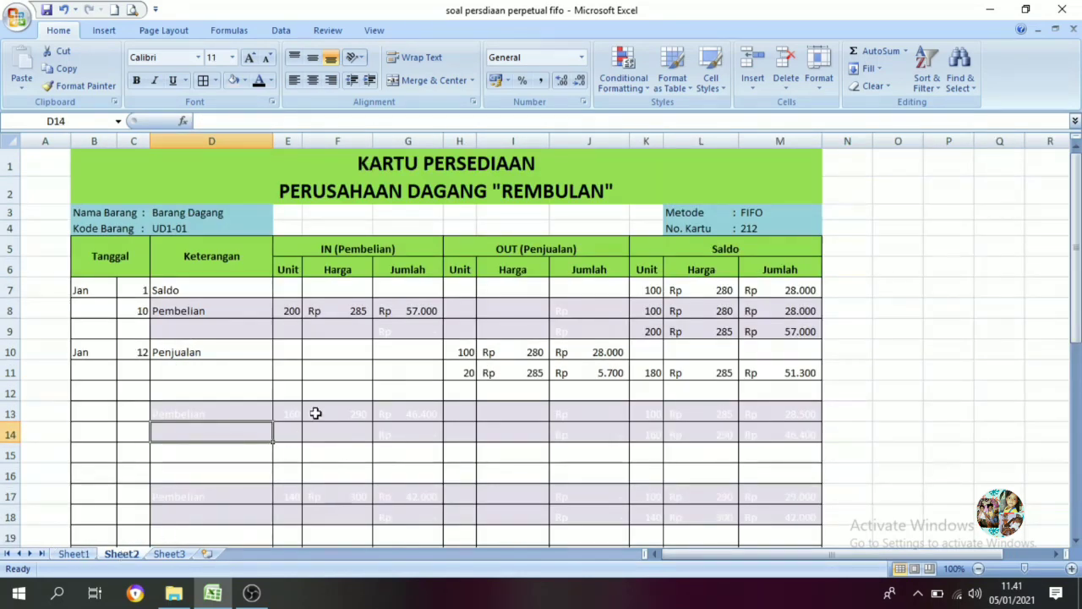
{"action": "left_click", "coordinate": [453, 411]}
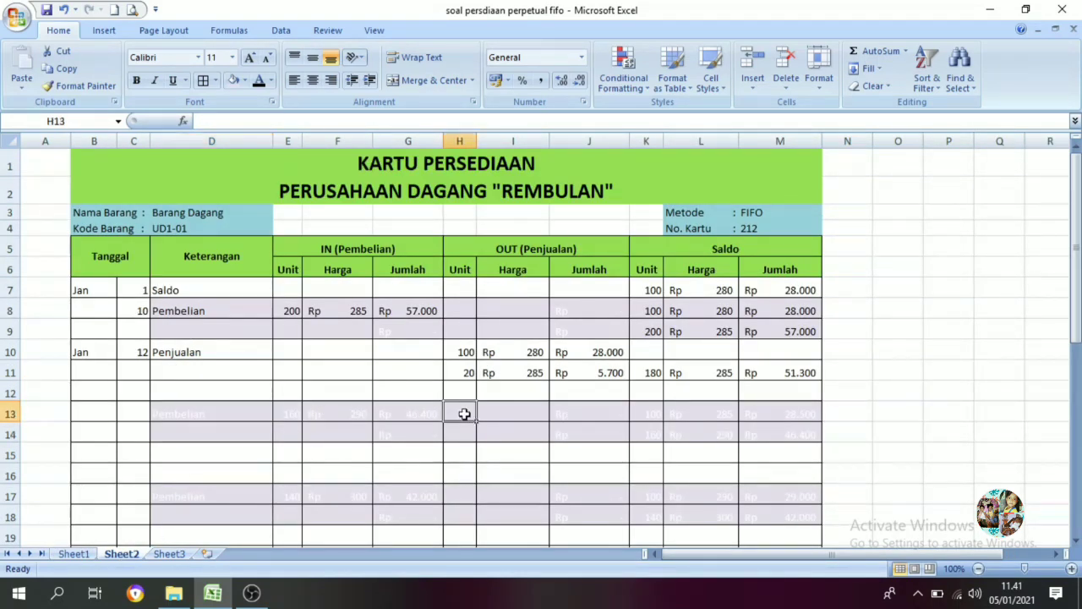
{"action": "left_click", "coordinate": [455, 390]}
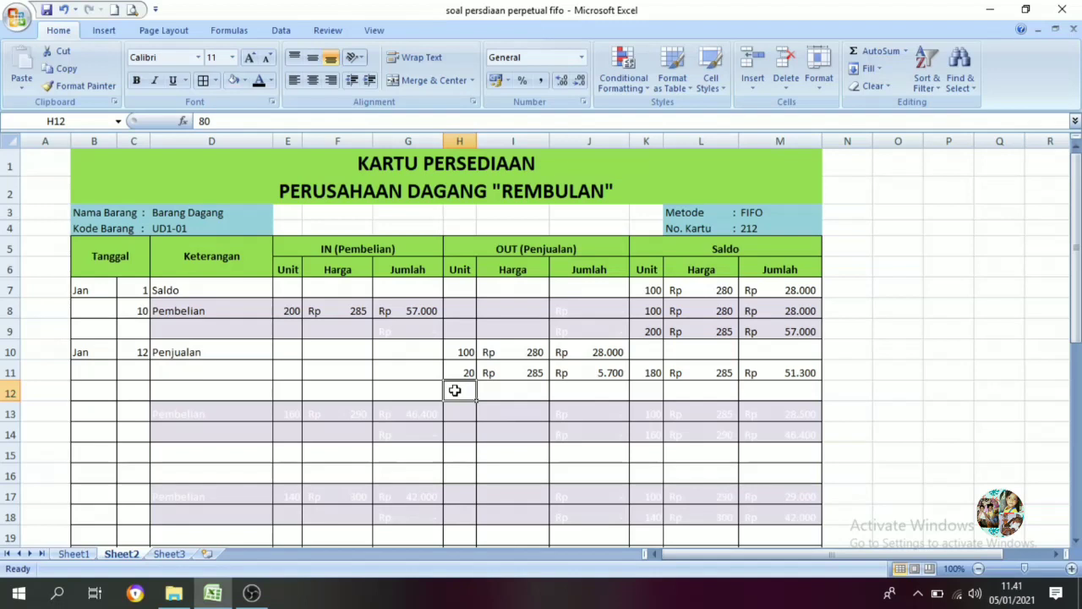
{"action": "left_click", "coordinate": [259, 80]}
Check the H12 units against the Saldo layer K11:M11, and apply the black font colour to the sale's price in I12 and total in J12.
{"action": "left_click", "coordinate": [511, 401]}
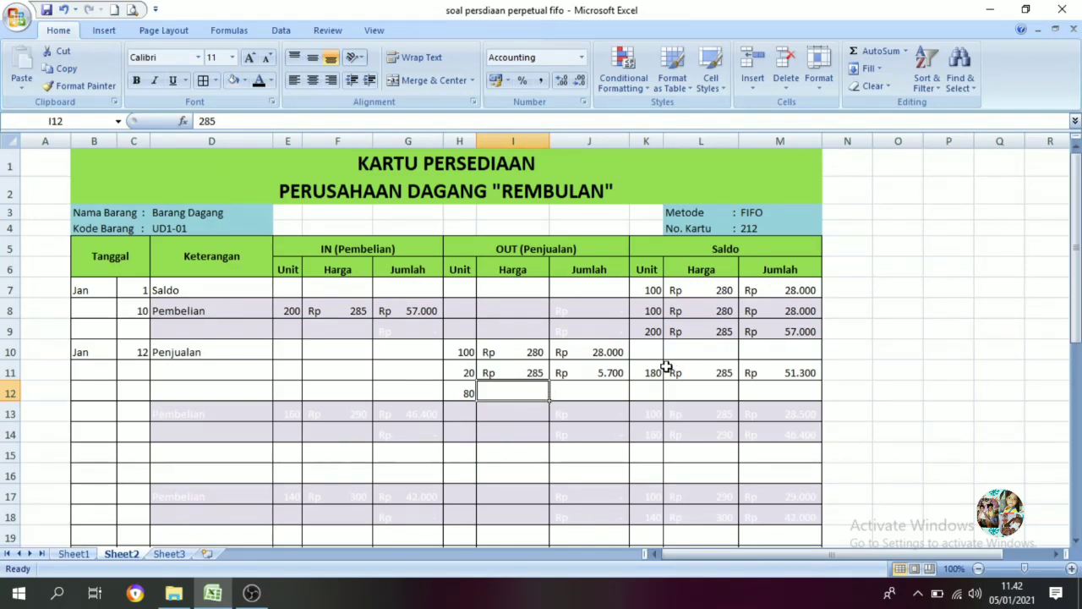
{"action": "left_click_drag", "start_coordinate": [660, 372], "coordinate": [754, 373]}
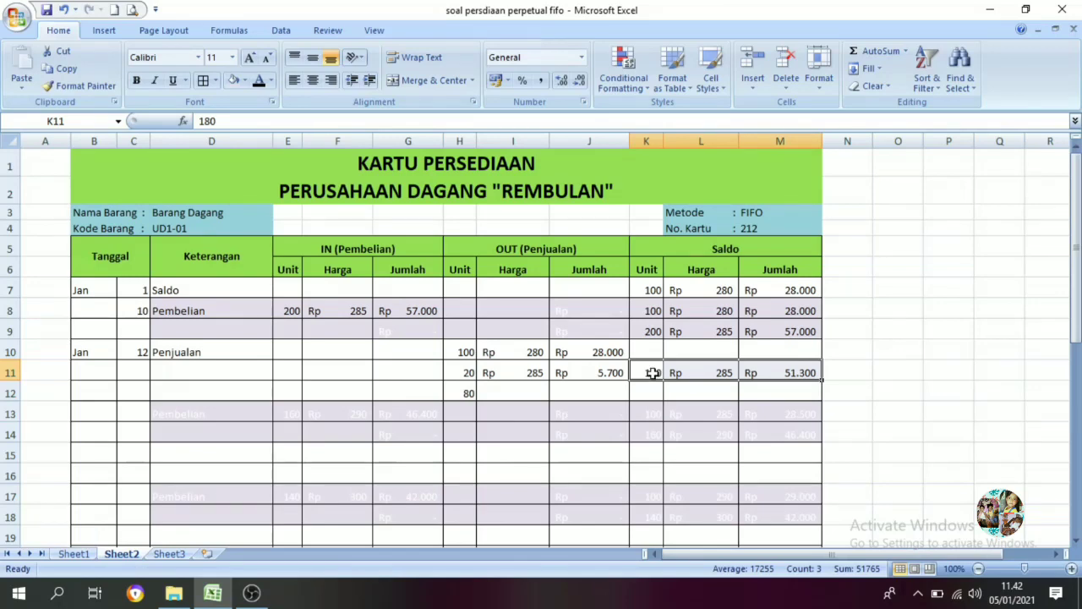
{"action": "left_click", "coordinate": [468, 397]}
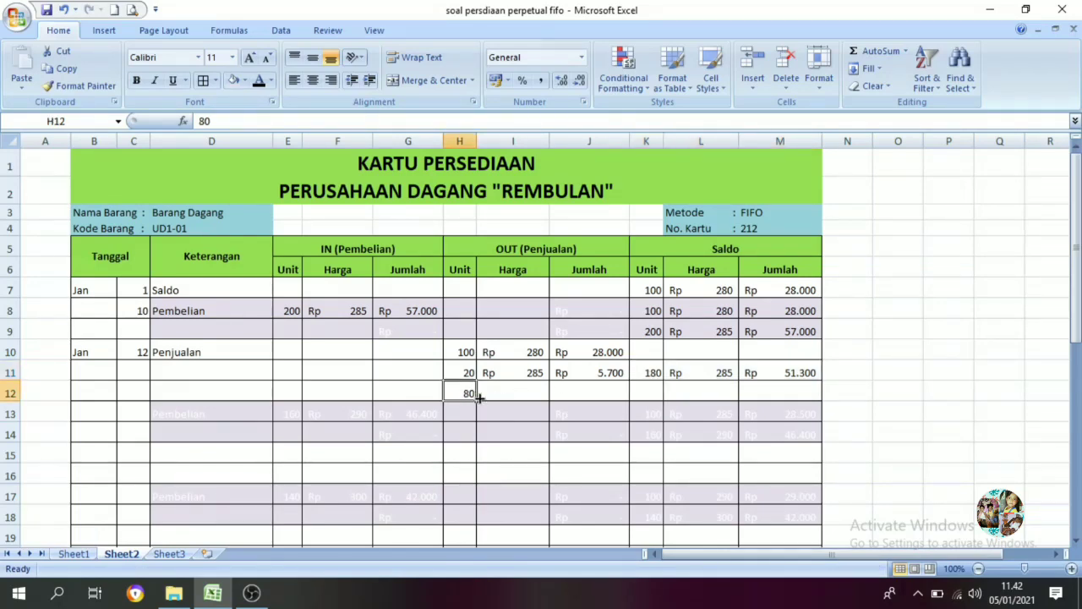
{"action": "left_click", "coordinate": [72, 554]}
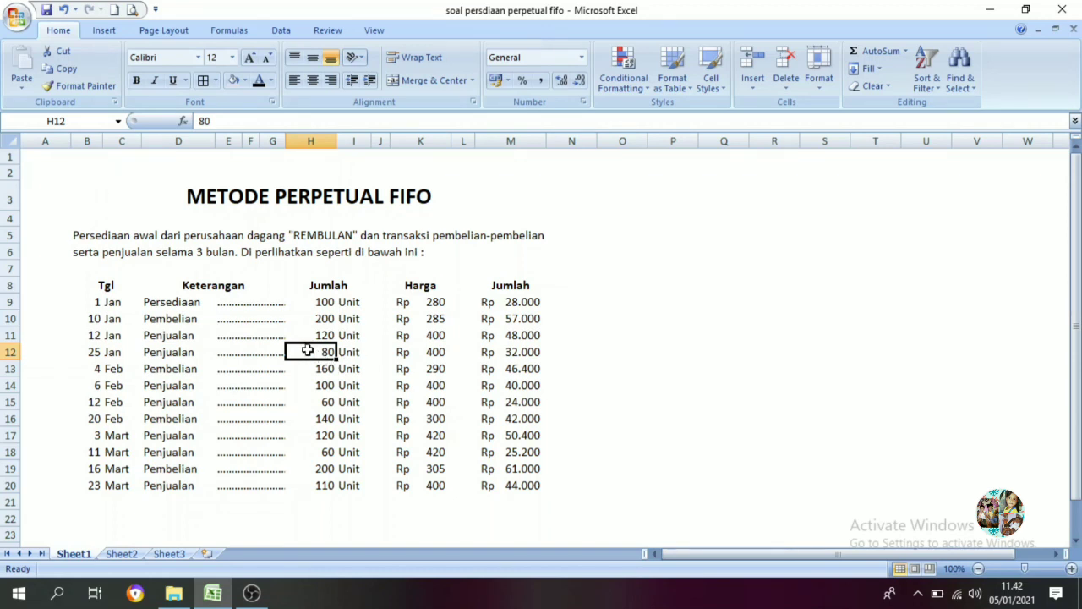
{"action": "left_click", "coordinate": [116, 556]}
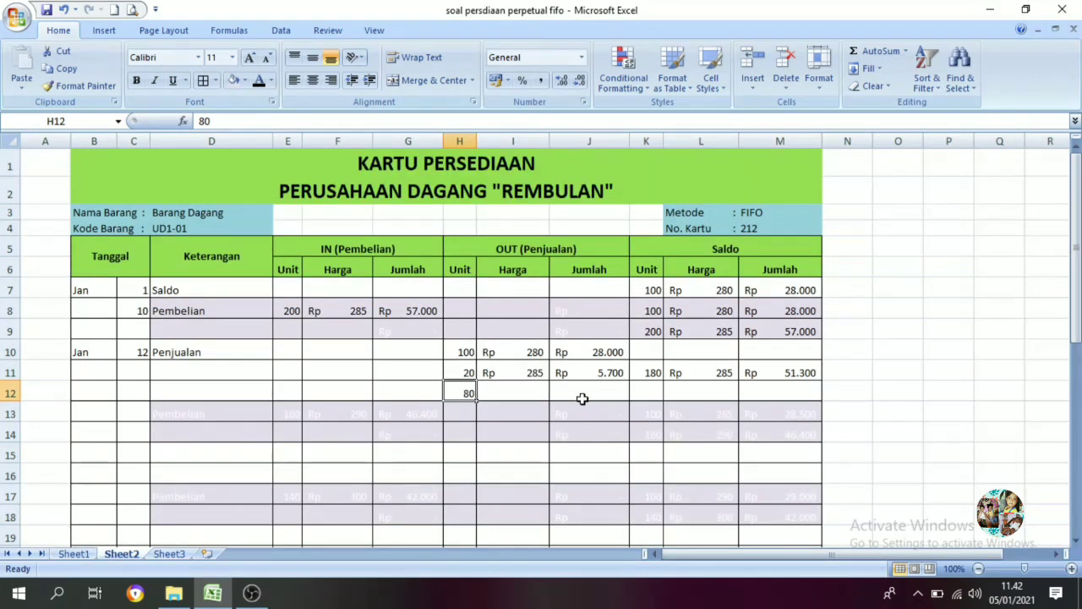
{"action": "left_click_drag", "start_coordinate": [643, 377], "coordinate": [778, 371]}
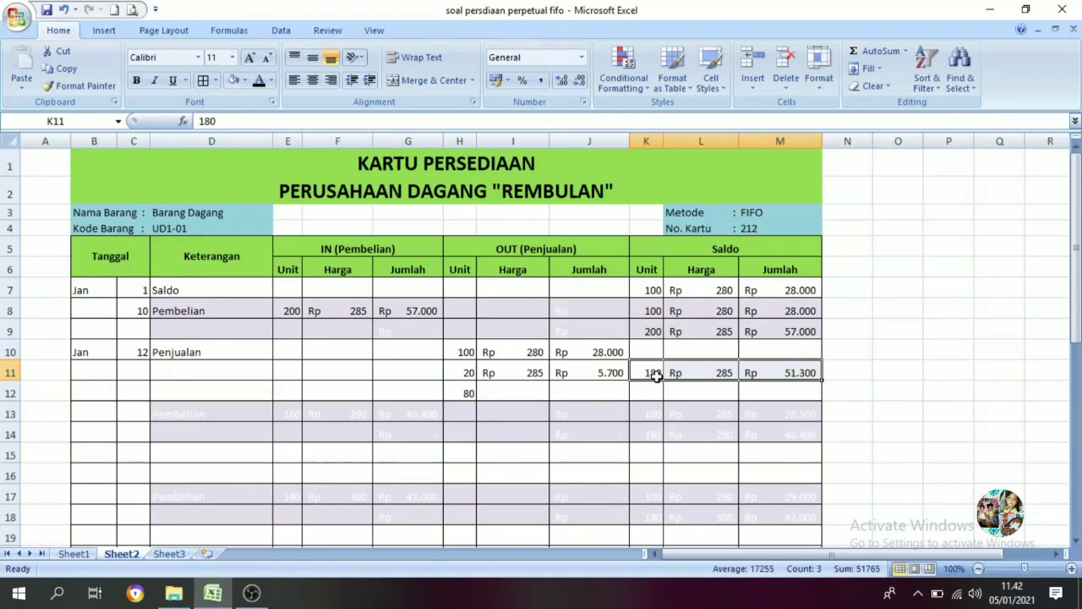
{"action": "left_click", "coordinate": [516, 394]}
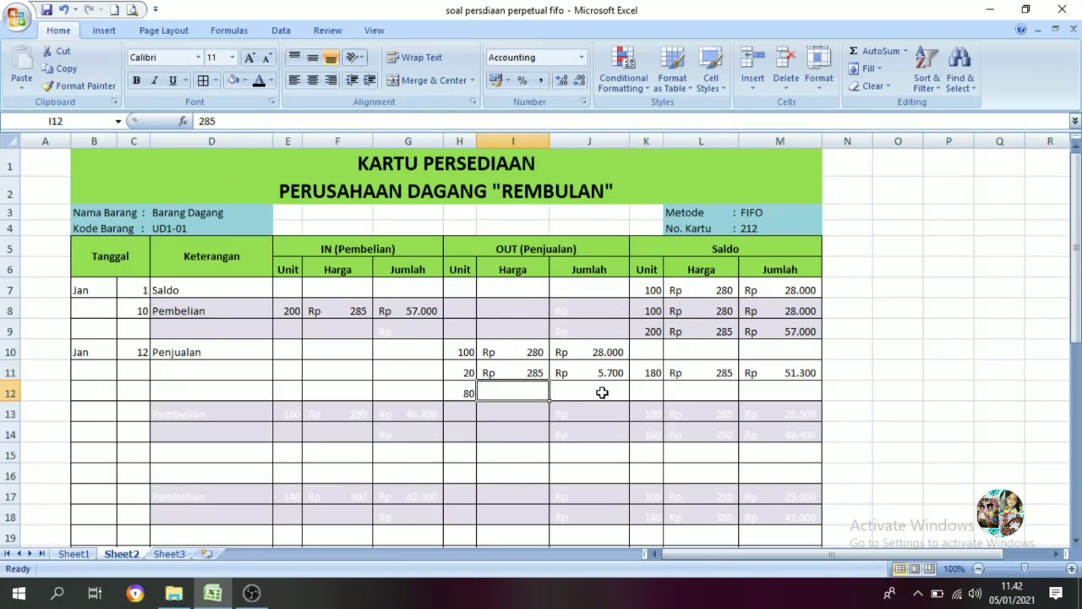
{"action": "left_click", "coordinate": [259, 81]}
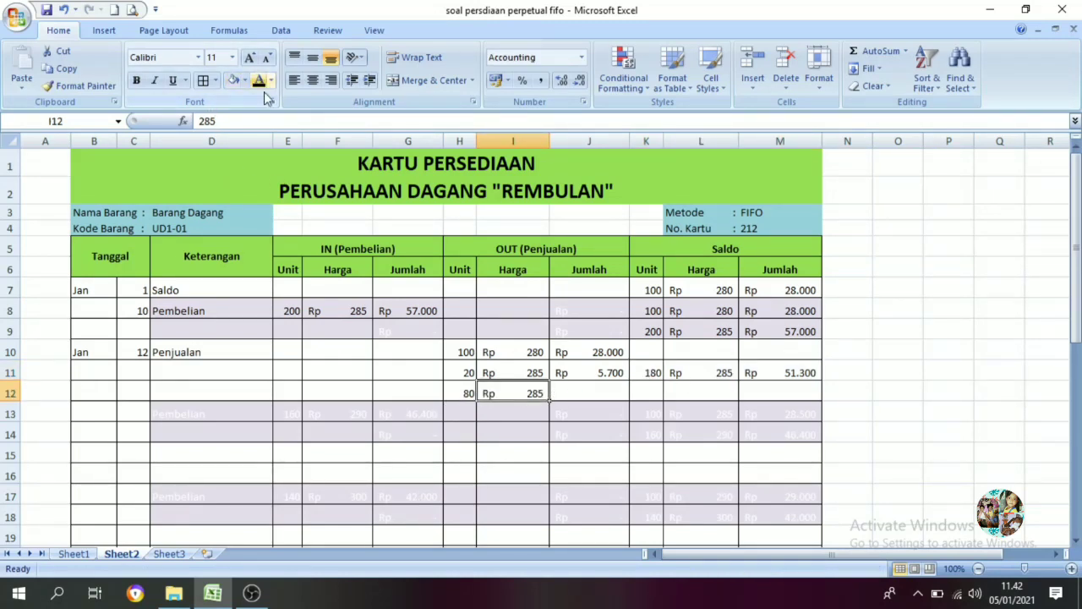
{"action": "left_click", "coordinate": [563, 388]}
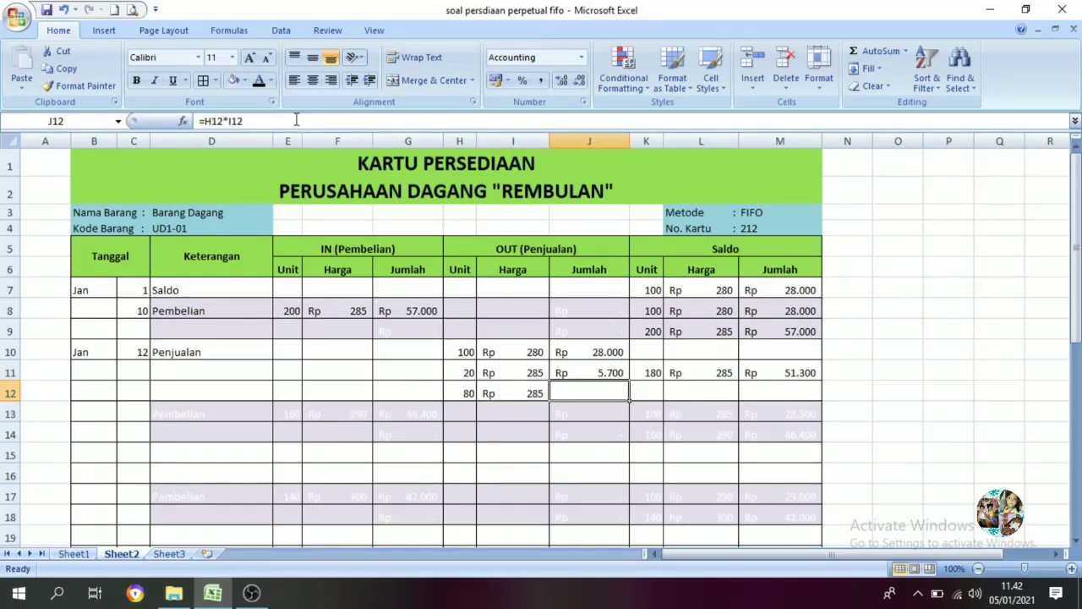
{"action": "left_click", "coordinate": [259, 81]}
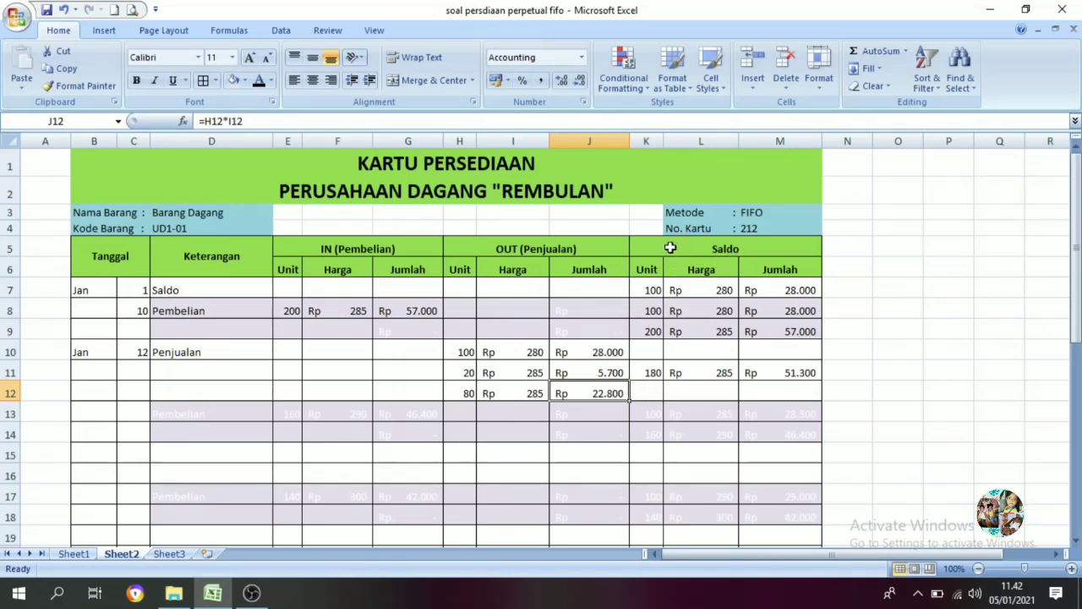
Apply the black font colour to the remaining Saldo units in K12, the K11 stock less the H12 units sold.
{"action": "left_click", "coordinate": [734, 246]}
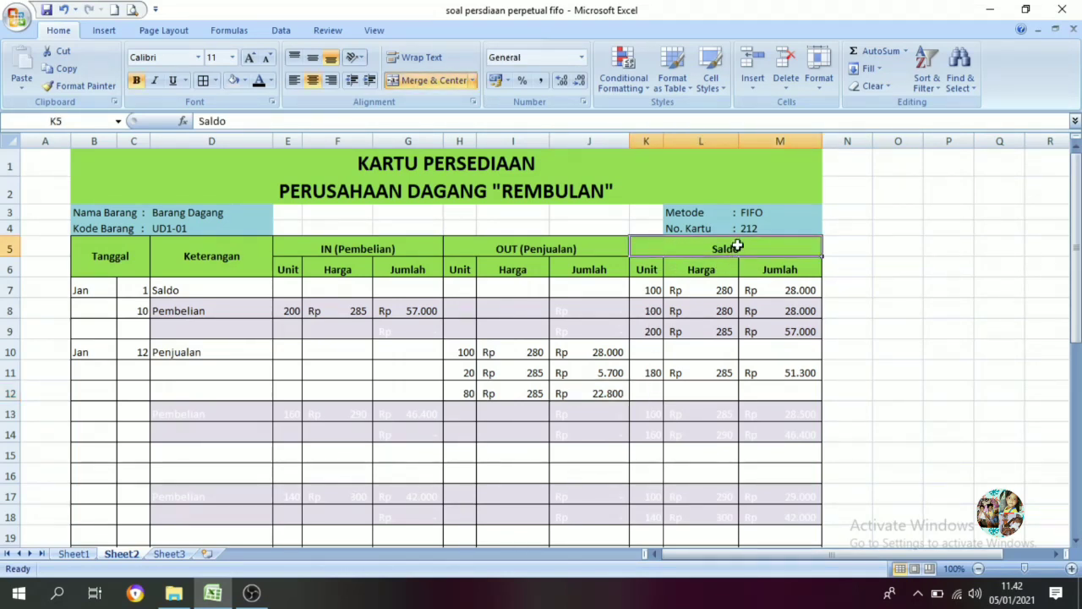
{"action": "left_click", "coordinate": [646, 393]}
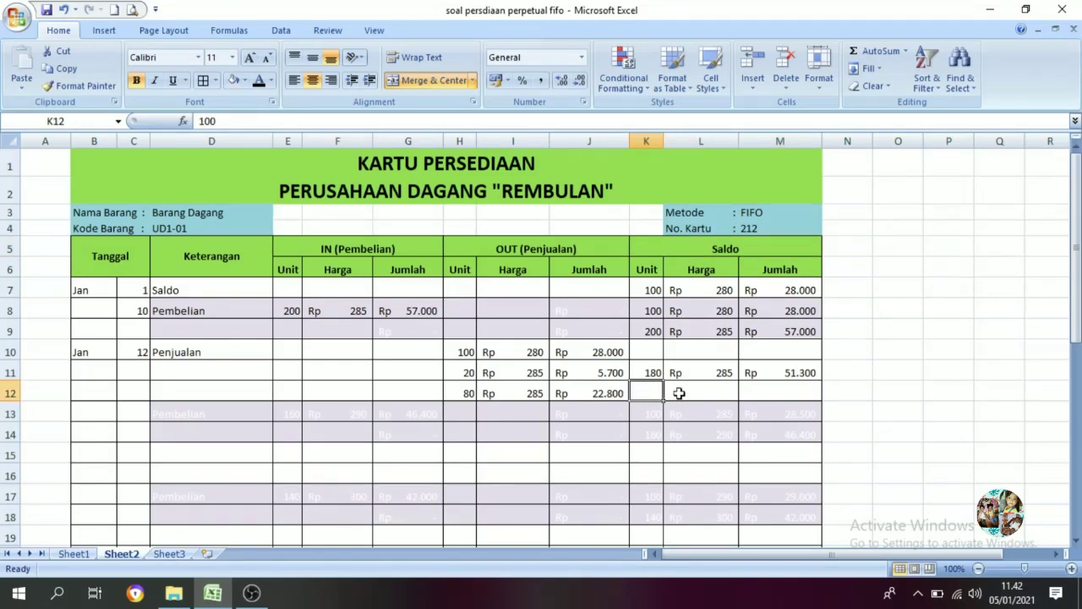
{"action": "left_click_drag", "start_coordinate": [679, 393], "coordinate": [768, 394]}
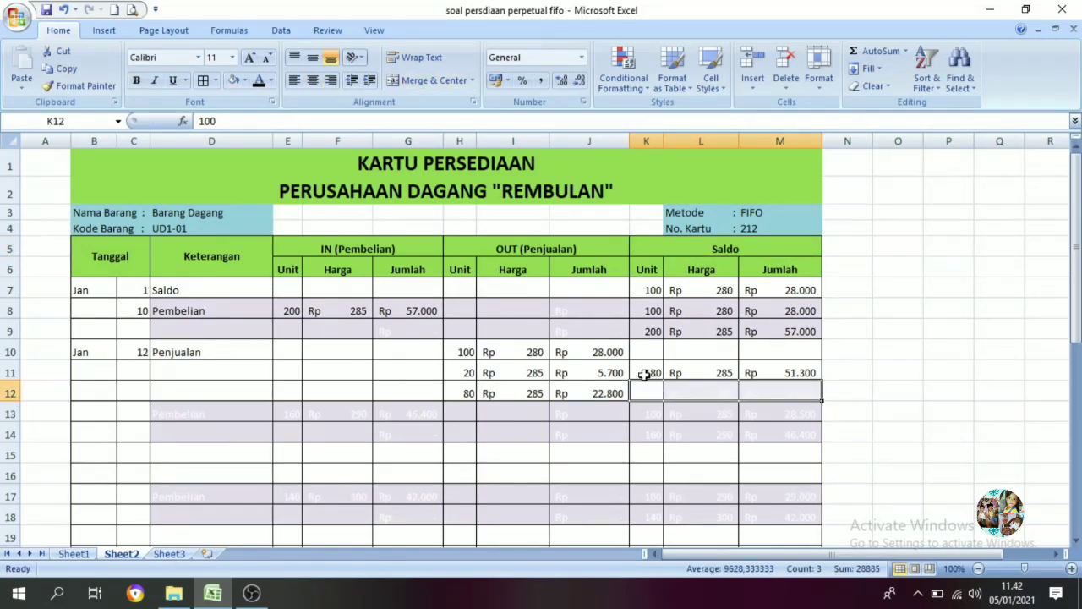
{"action": "left_click", "coordinate": [644, 374]}
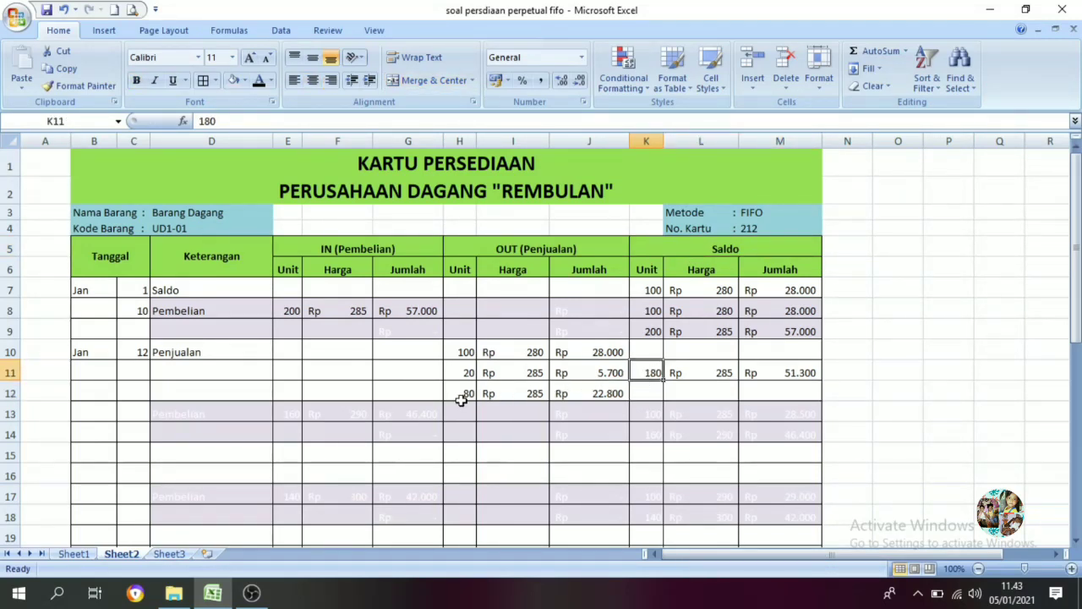
{"action": "left_click", "coordinate": [464, 390]}
{"action": "left_click", "coordinate": [655, 394]}
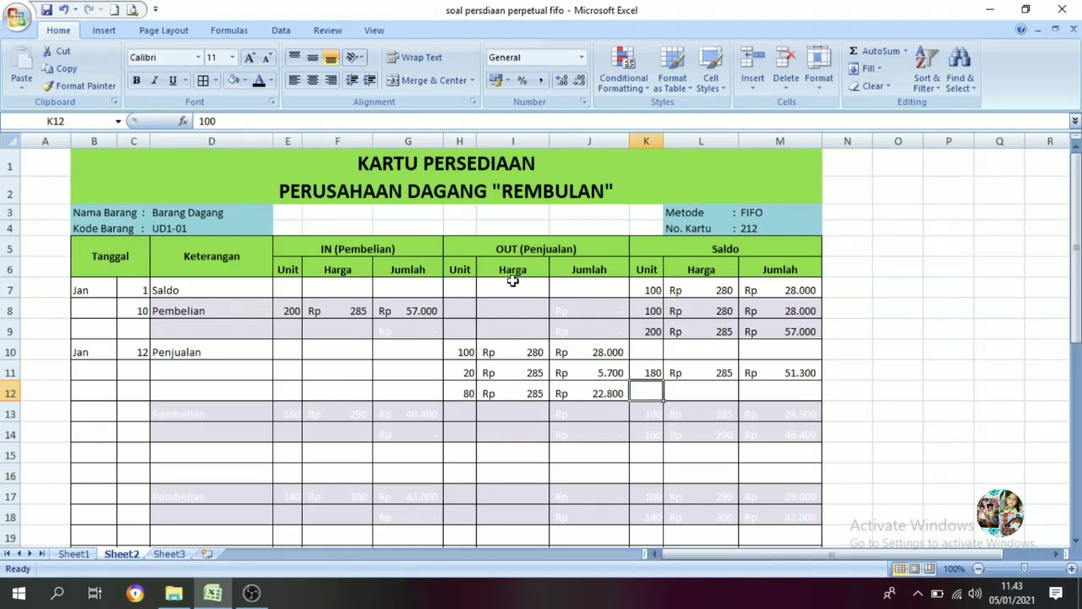
{"action": "left_click", "coordinate": [258, 80]}
Apply the black font colour to the remaining balance's price in L12 and its total in M12.
{"action": "left_click", "coordinate": [715, 389]}
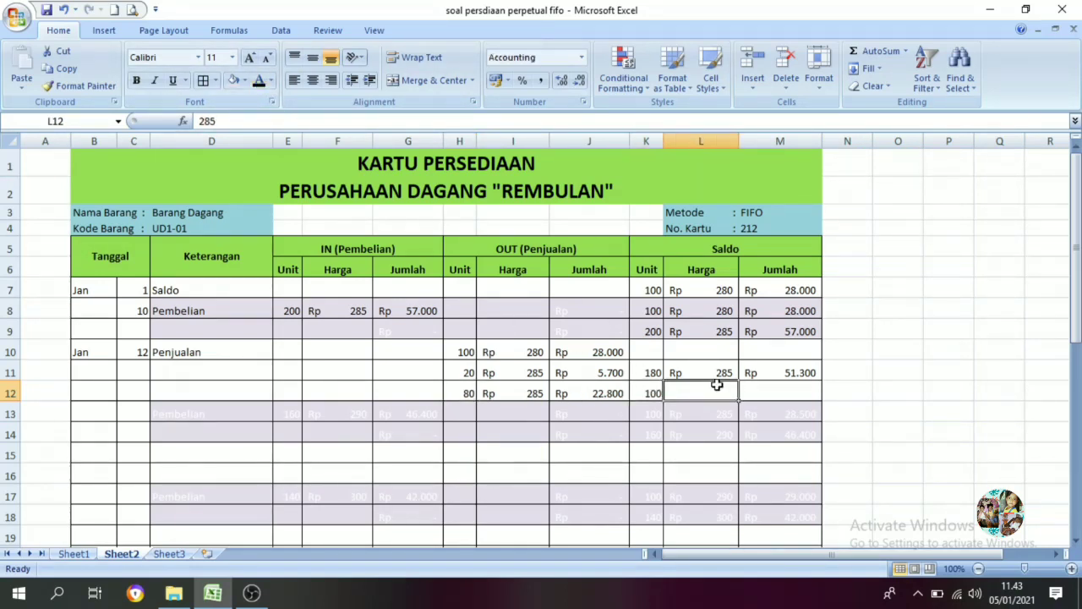
{"action": "left_click", "coordinate": [259, 80]}
{"action": "left_click", "coordinate": [771, 399]}
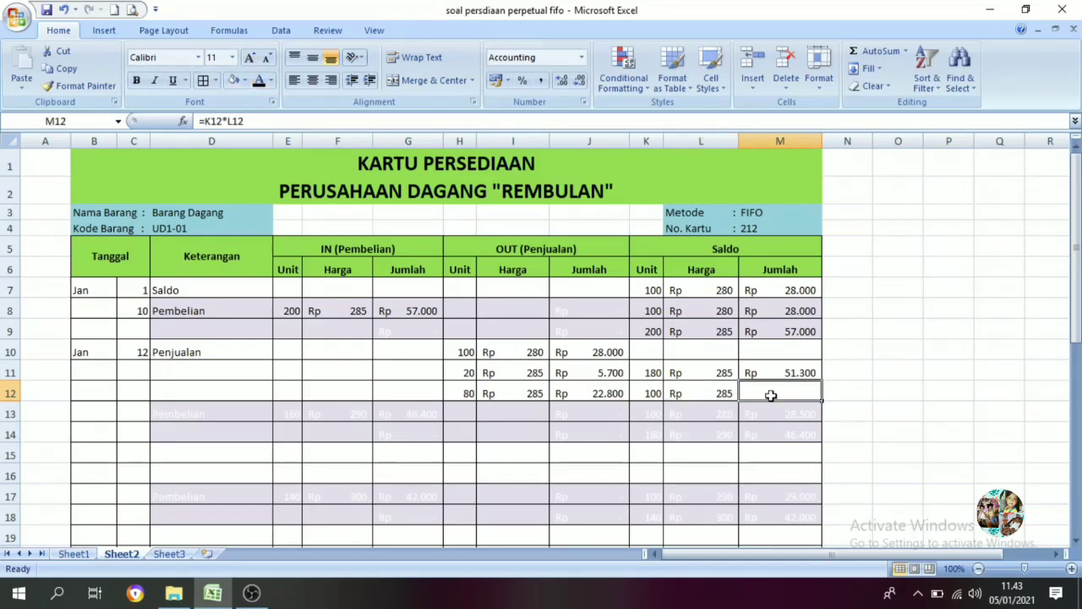
{"action": "left_click", "coordinate": [259, 81]}
Look up the 4 February purchase on Sheet1 and apply the black font colour to its date in B13:C13 and description in D13 on Sheet2.
{"action": "left_click", "coordinate": [74, 553]}
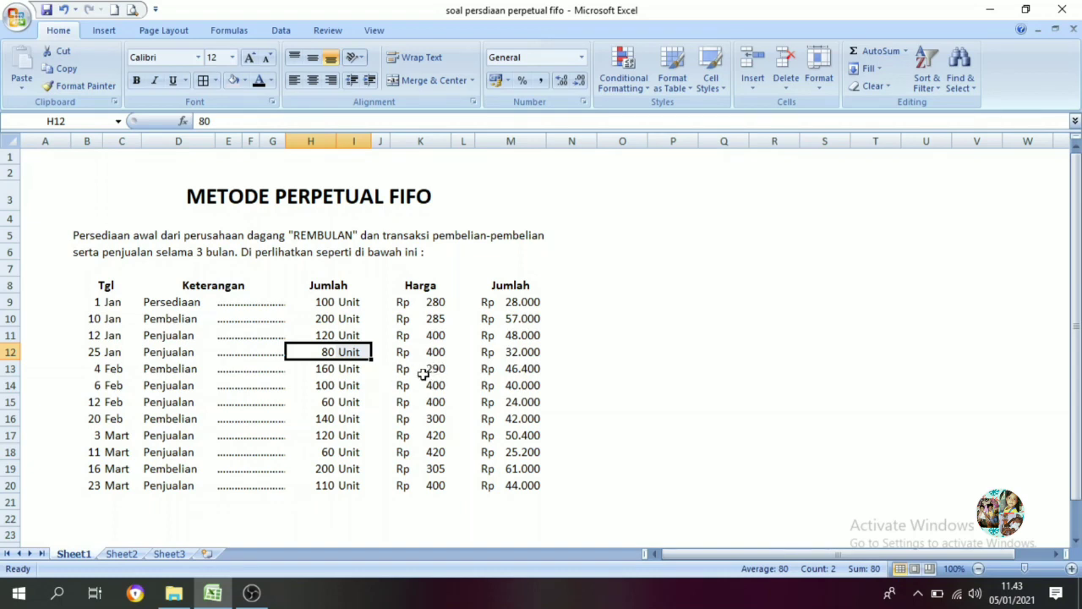
{"action": "left_click", "coordinate": [343, 372]}
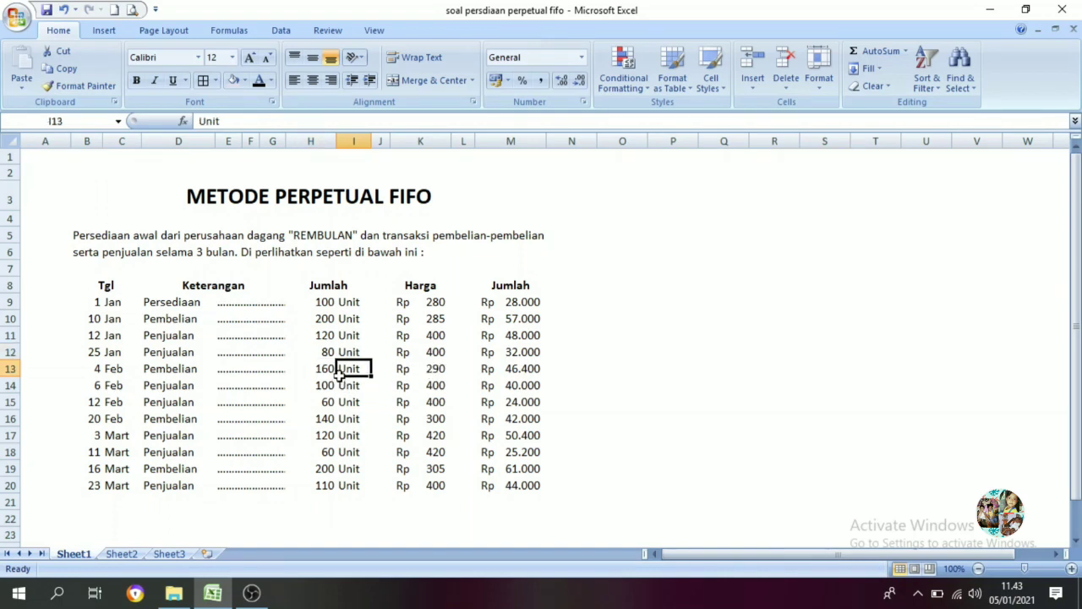
{"action": "left_click", "coordinate": [437, 371]}
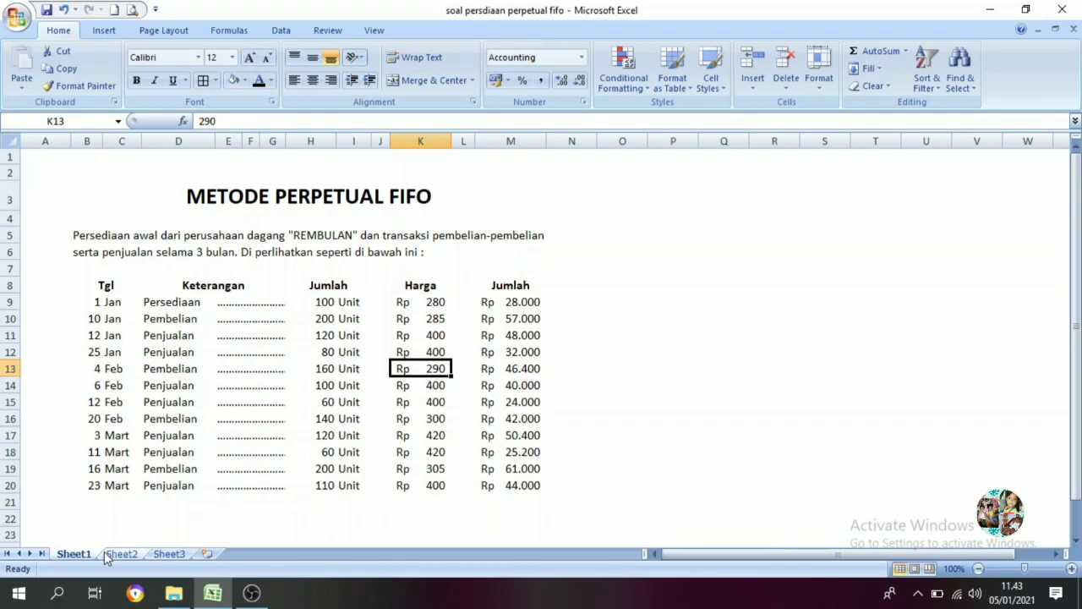
{"action": "left_click", "coordinate": [132, 553]}
{"action": "left_click", "coordinate": [133, 417]}
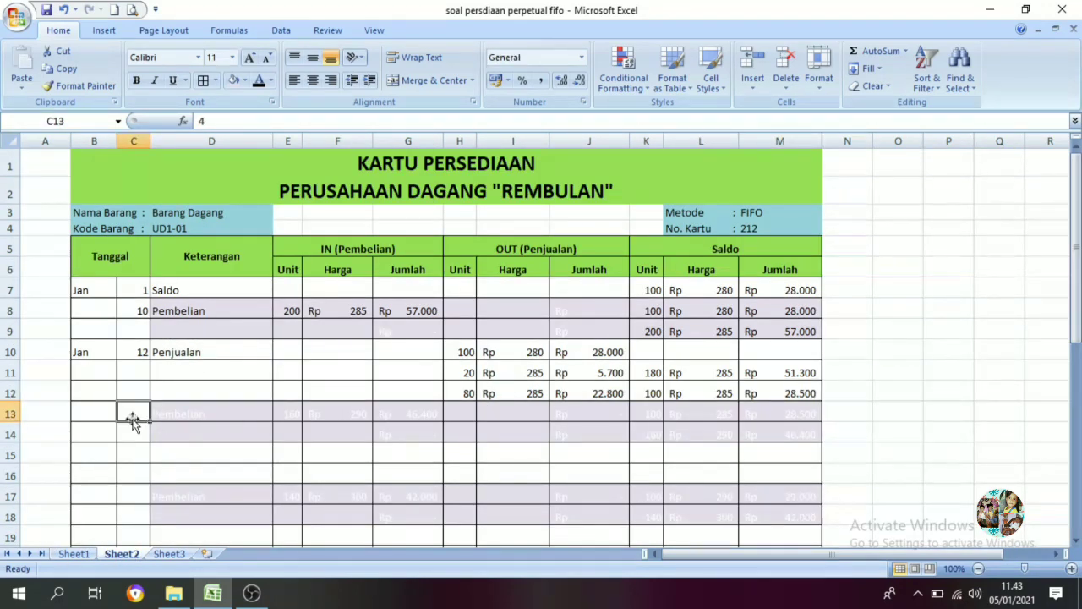
{"action": "left_click", "coordinate": [101, 414]}
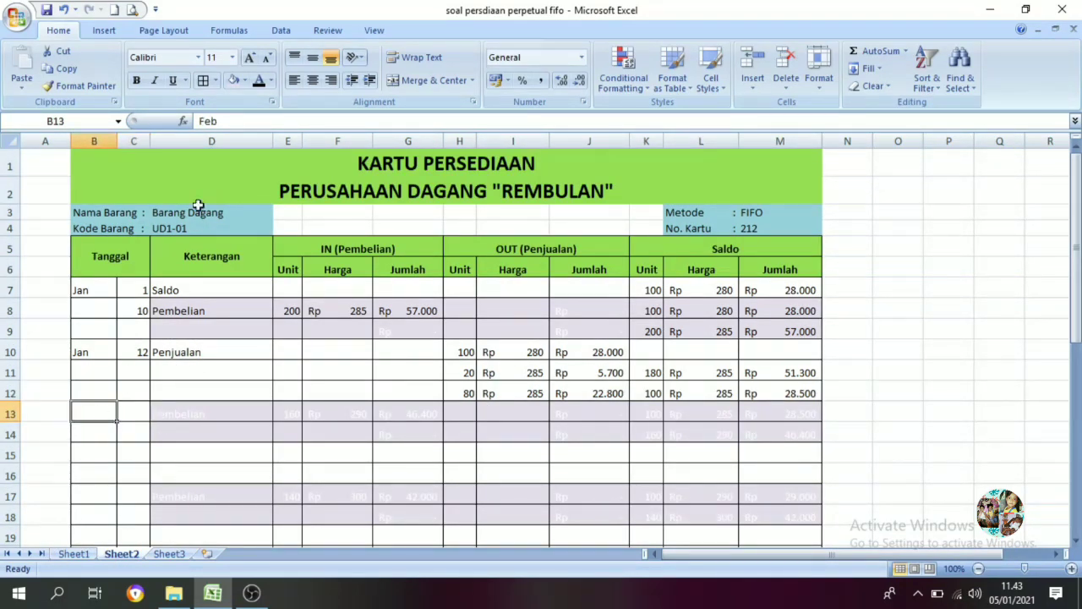
{"action": "left_click", "coordinate": [252, 85]}
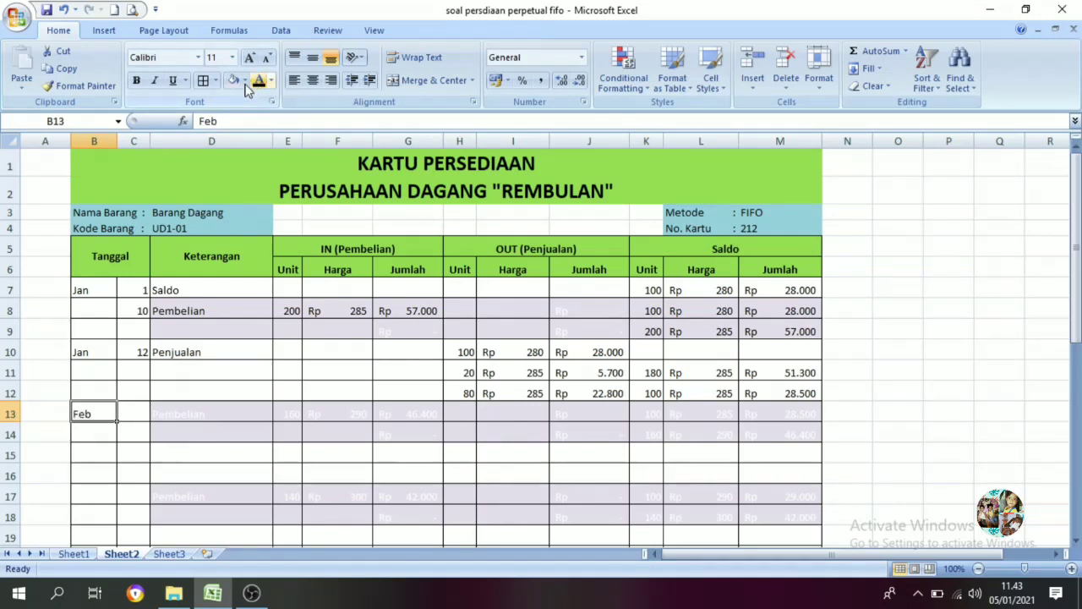
{"action": "left_click", "coordinate": [126, 418]}
{"action": "left_click", "coordinate": [259, 80]}
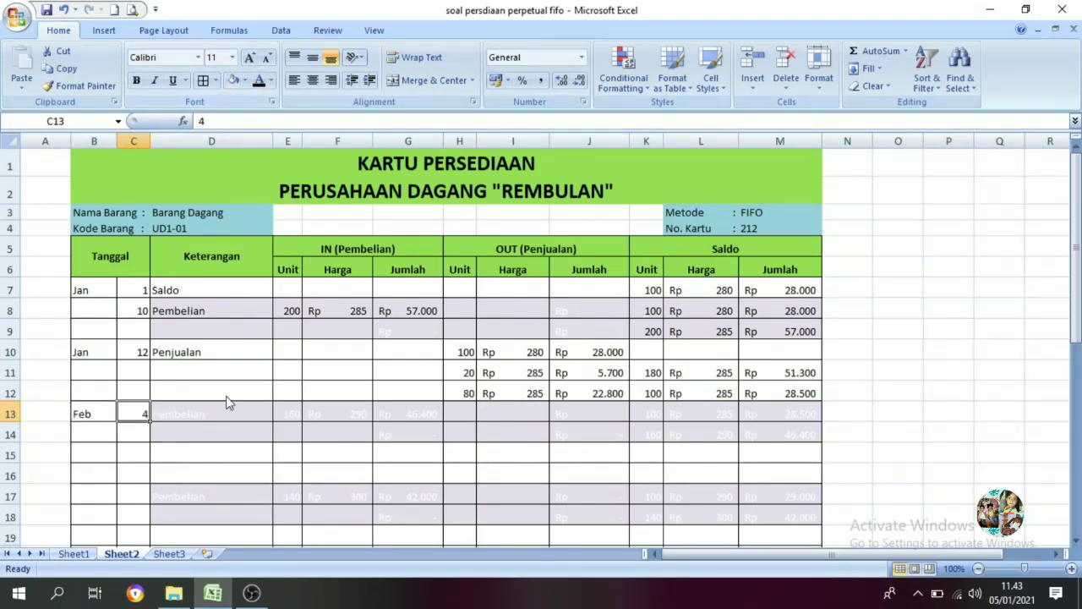
{"action": "left_click", "coordinate": [222, 408]}
{"action": "left_click", "coordinate": [258, 81]}
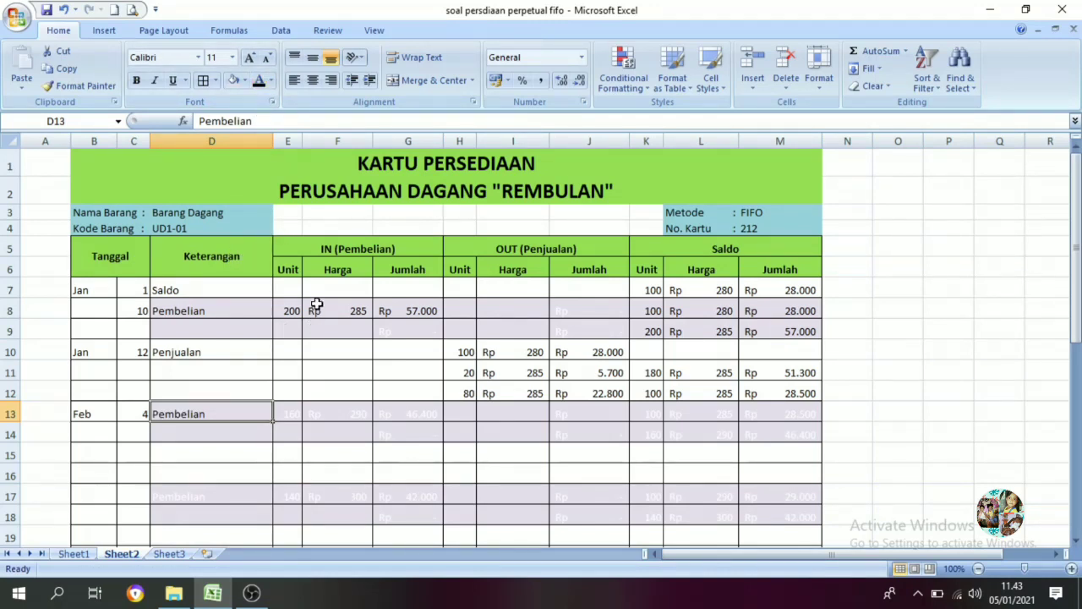
Apply the black font colour to the February purchase's IN units in E13, price in F13 and total in G13.
{"action": "left_click", "coordinate": [350, 253]}
{"action": "left_click", "coordinate": [280, 419]}
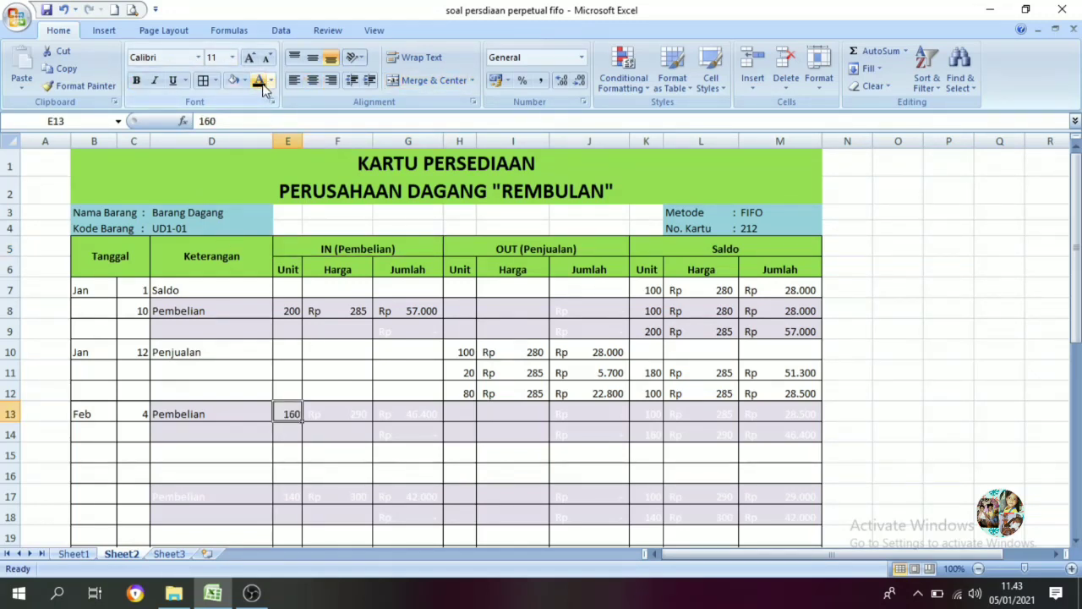
{"action": "left_click", "coordinate": [334, 415]}
{"action": "left_click", "coordinate": [259, 80]}
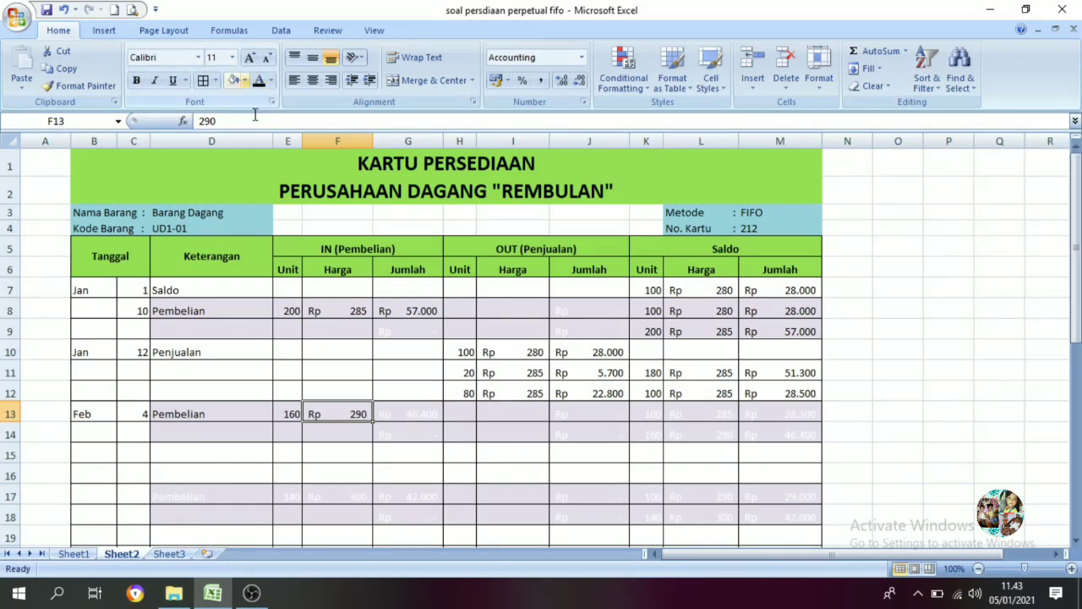
{"action": "left_click", "coordinate": [407, 413]}
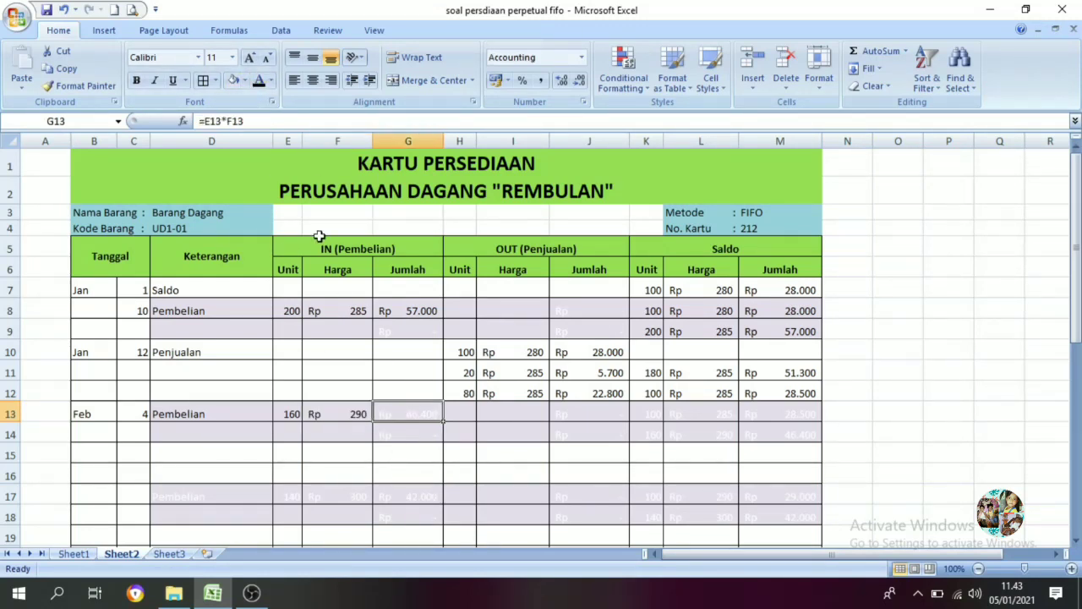
{"action": "left_click", "coordinate": [259, 80]}
Review the 4 February purchase on Sheet1 and compare its price in F13 with the previous balance in K12:M12 on Sheet2.
{"action": "left_click", "coordinate": [73, 554]}
{"action": "left_click", "coordinate": [182, 371]}
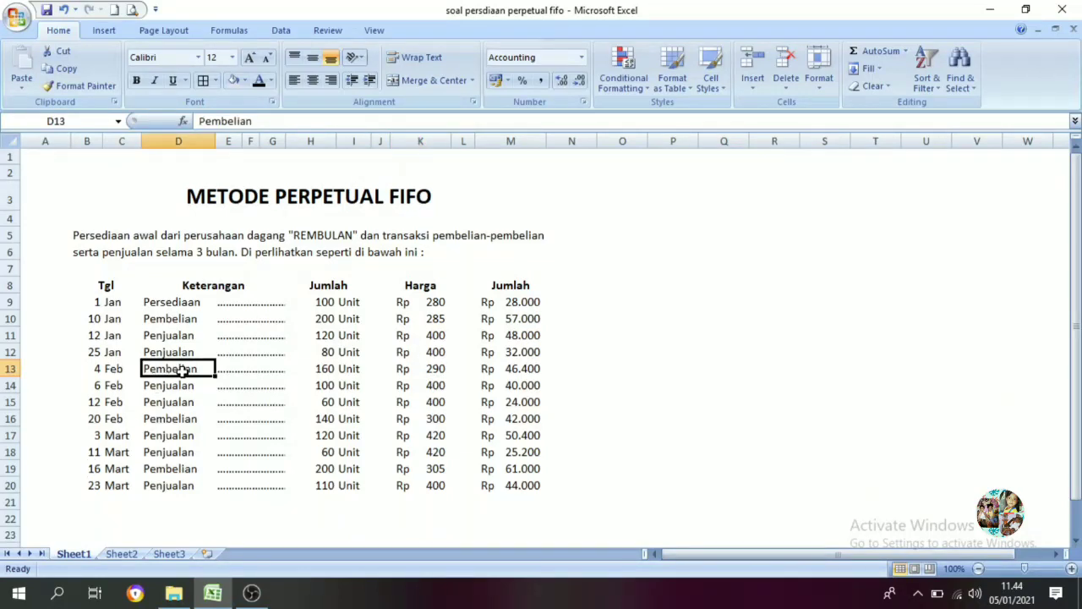
{"action": "left_click_drag", "start_coordinate": [182, 371], "coordinate": [499, 373]}
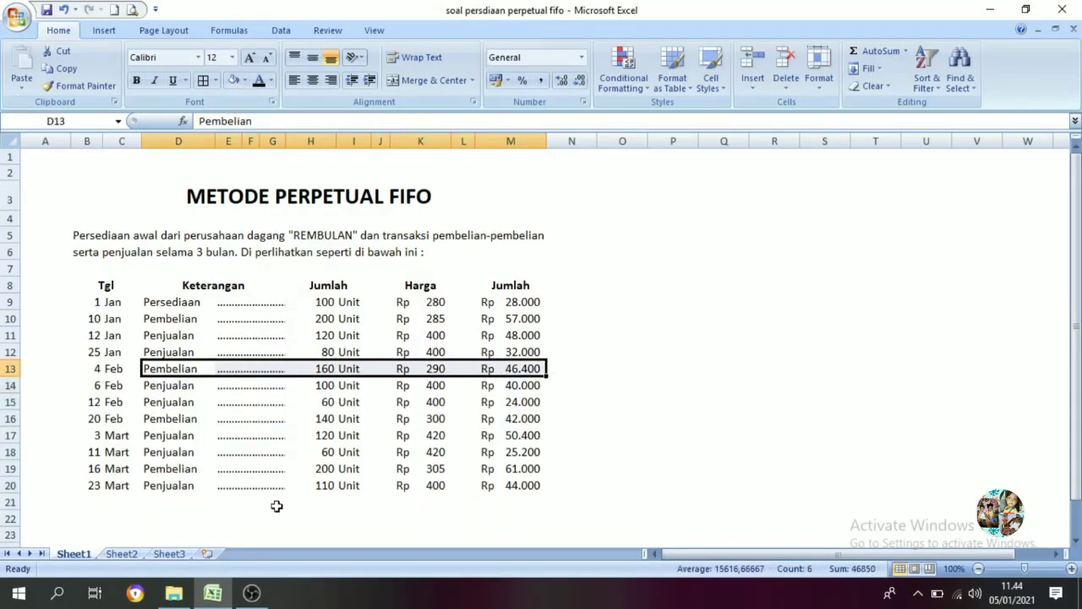
{"action": "left_click", "coordinate": [131, 554]}
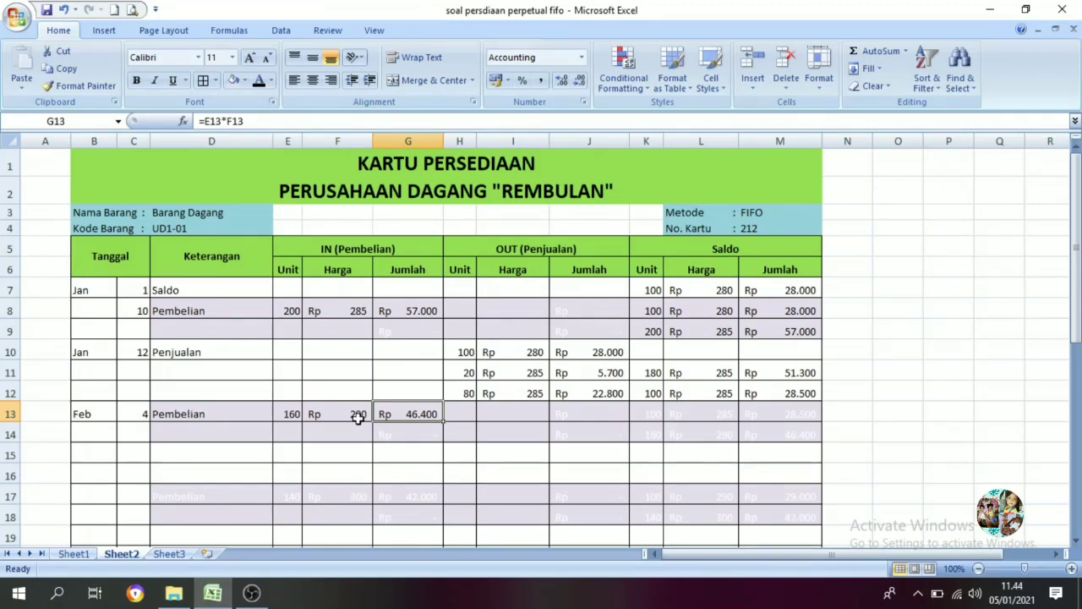
{"action": "left_click", "coordinate": [707, 391]}
{"action": "left_click", "coordinate": [357, 412]}
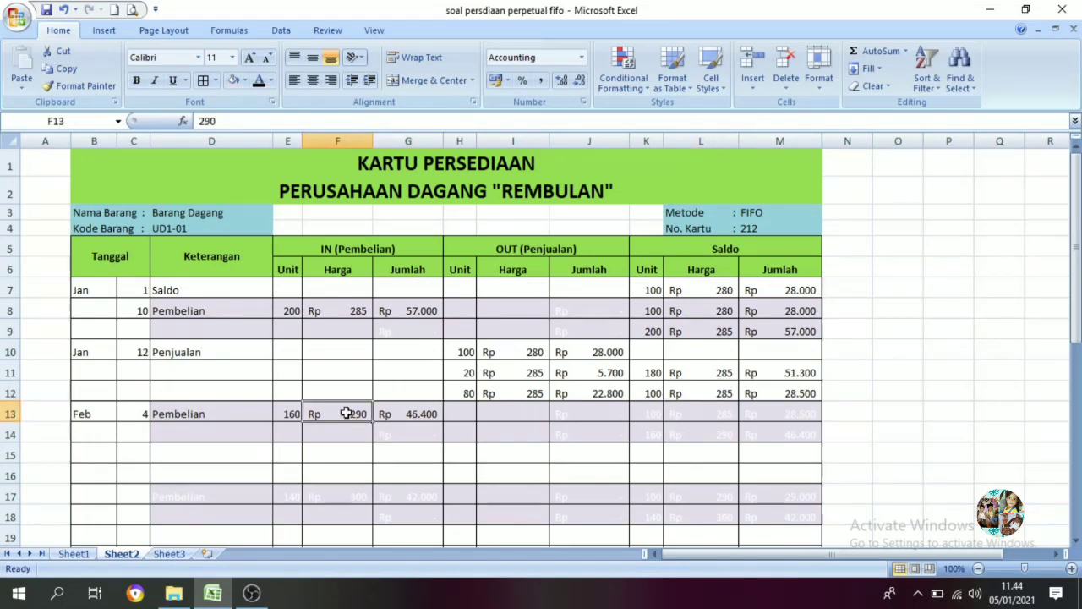
{"action": "left_click", "coordinate": [710, 396]}
{"action": "left_click", "coordinate": [357, 414]}
{"action": "left_click", "coordinate": [683, 396]}
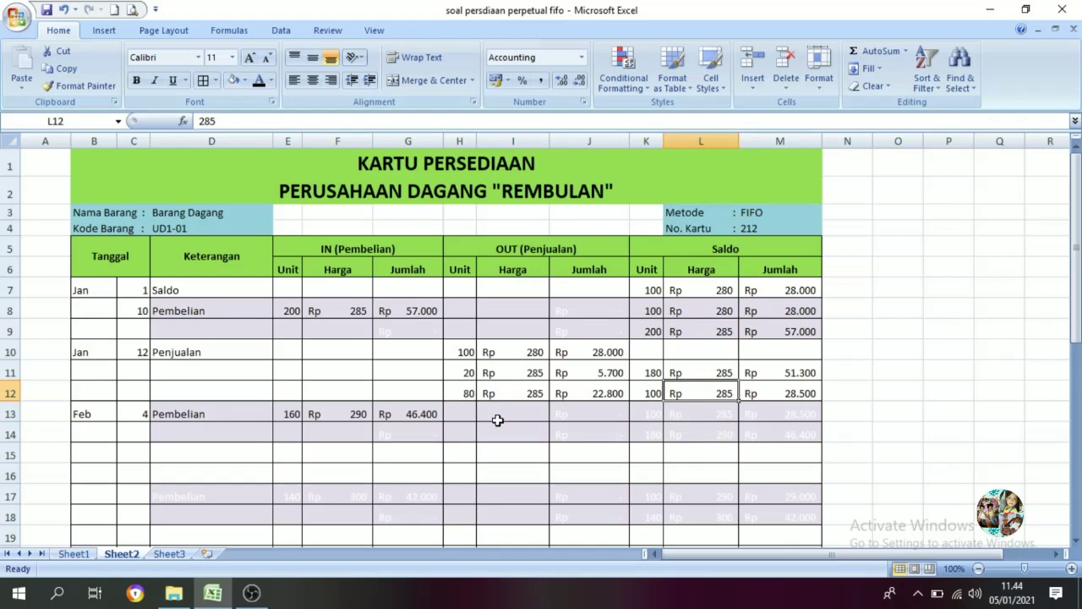
{"action": "left_click", "coordinate": [355, 415]}
{"action": "left_click", "coordinate": [716, 394]}
{"action": "left_click_drag", "start_coordinate": [653, 395], "coordinate": [763, 396]}
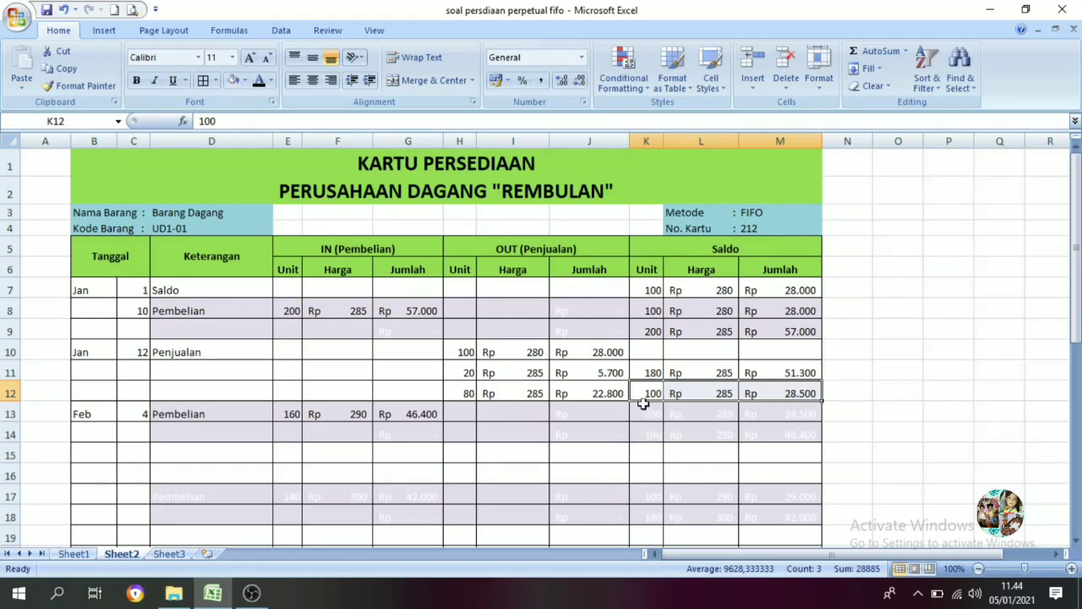
Apply the black font colour to the carried-over Saldo units in K13, price in L13 and total in M13.
{"action": "left_click", "coordinate": [644, 409]}
{"action": "left_click", "coordinate": [259, 79]}
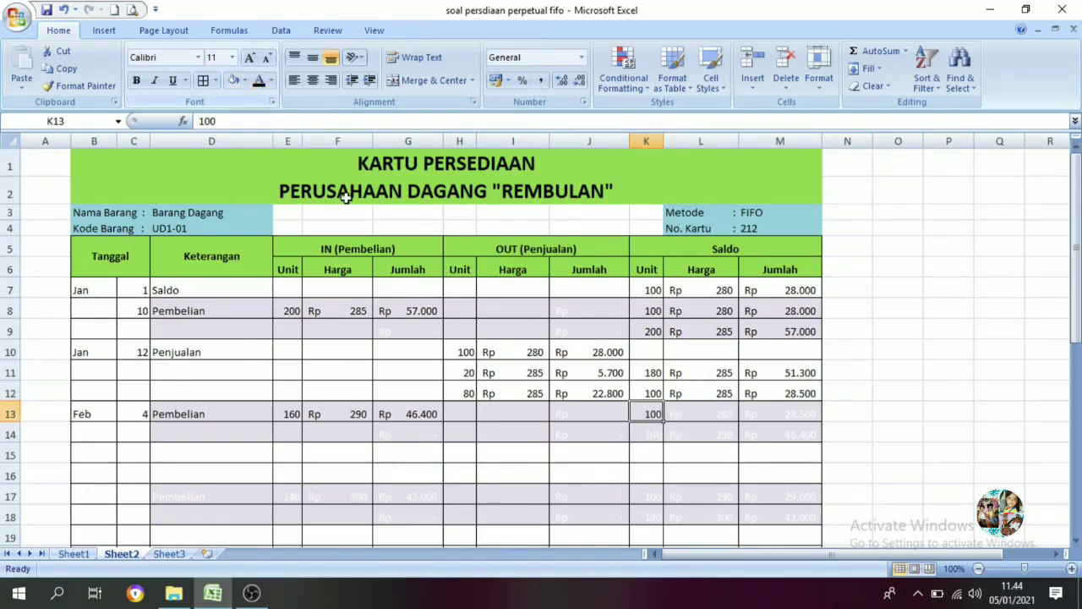
{"action": "left_click", "coordinate": [681, 414]}
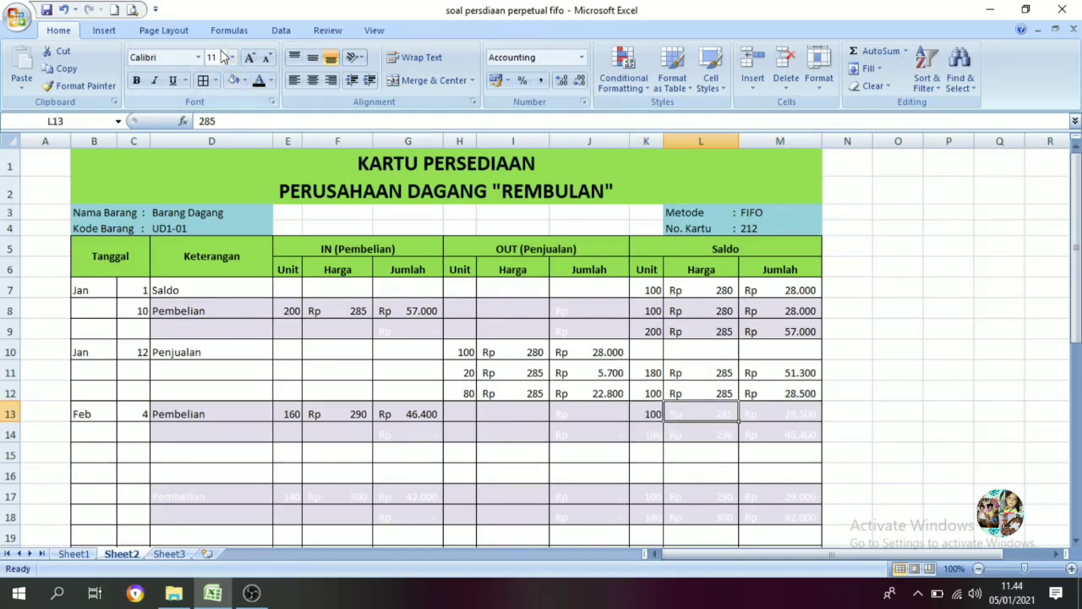
{"action": "left_click", "coordinate": [259, 80]}
{"action": "left_click", "coordinate": [750, 407]}
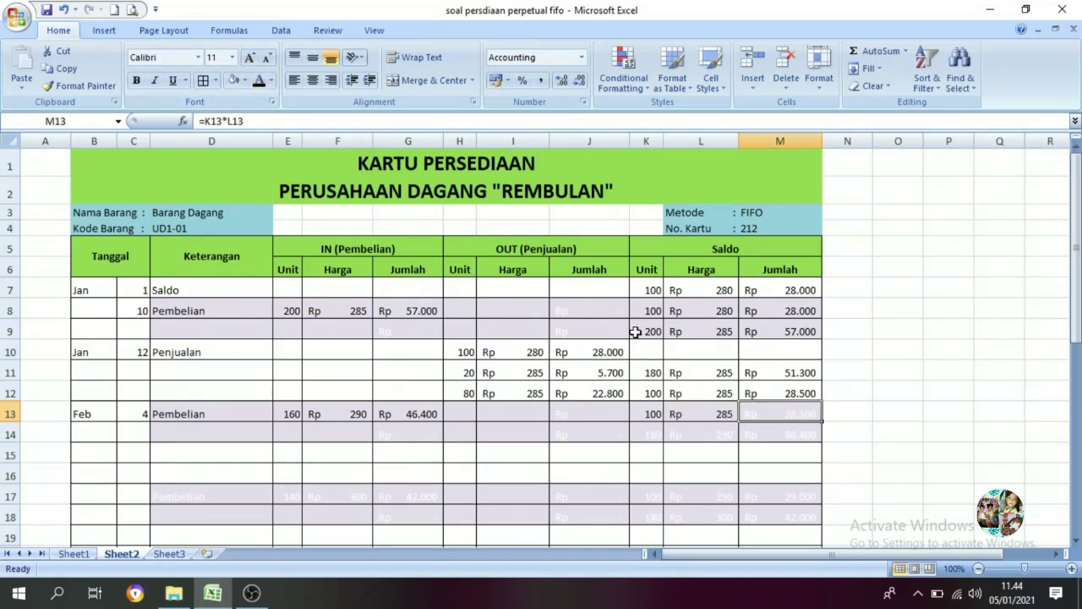
{"action": "left_click", "coordinate": [258, 79]}
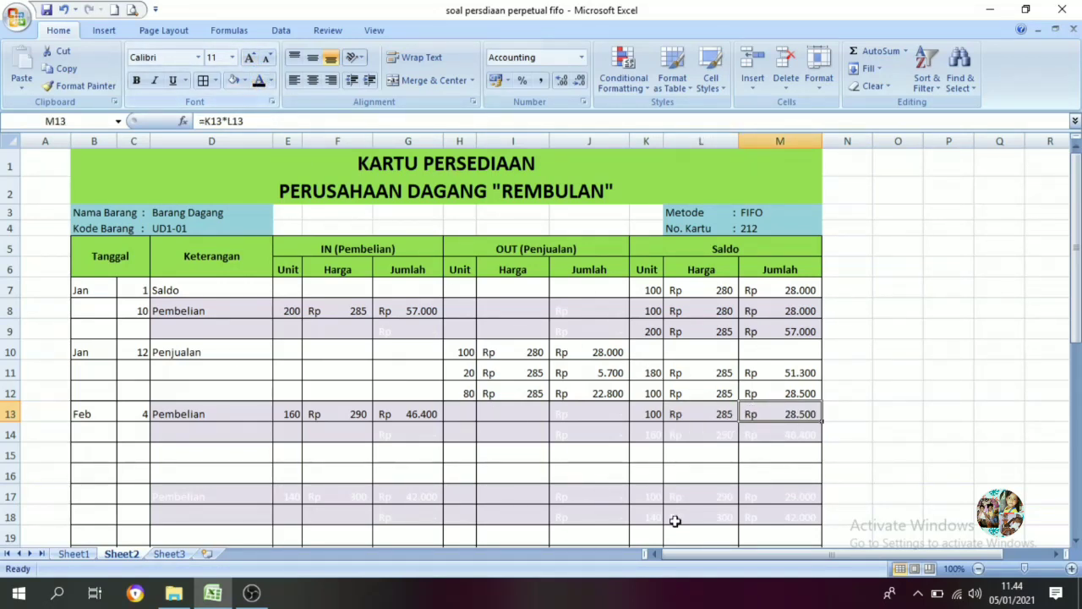
Apply the black font colour to the second Saldo layer in K14:M14, matching the February purchase in E13:G13.
{"action": "left_click", "coordinate": [645, 438]}
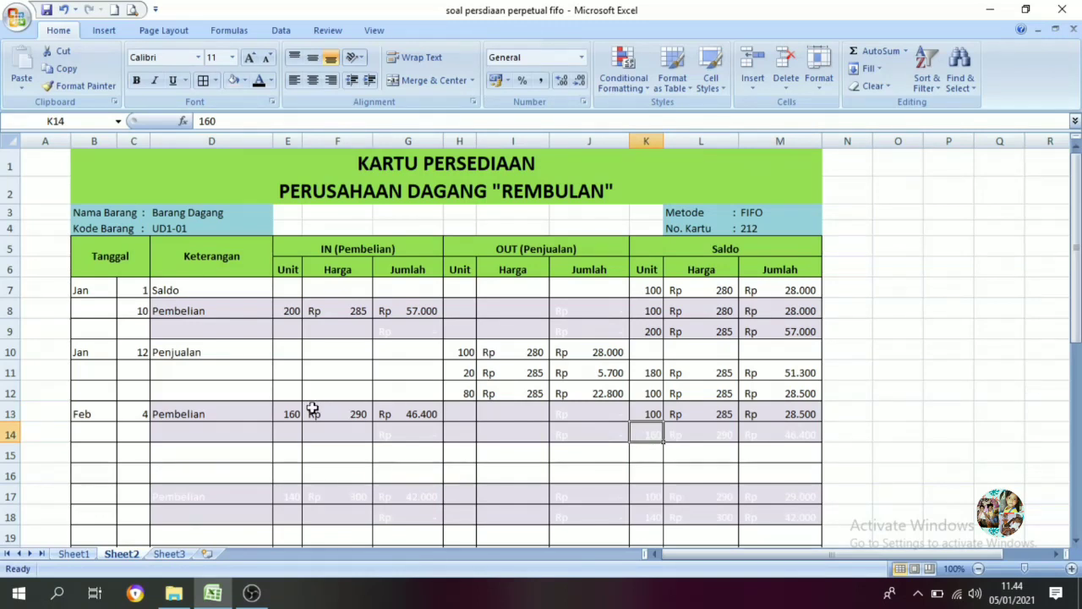
{"action": "left_click_drag", "start_coordinate": [286, 423], "coordinate": [406, 411]}
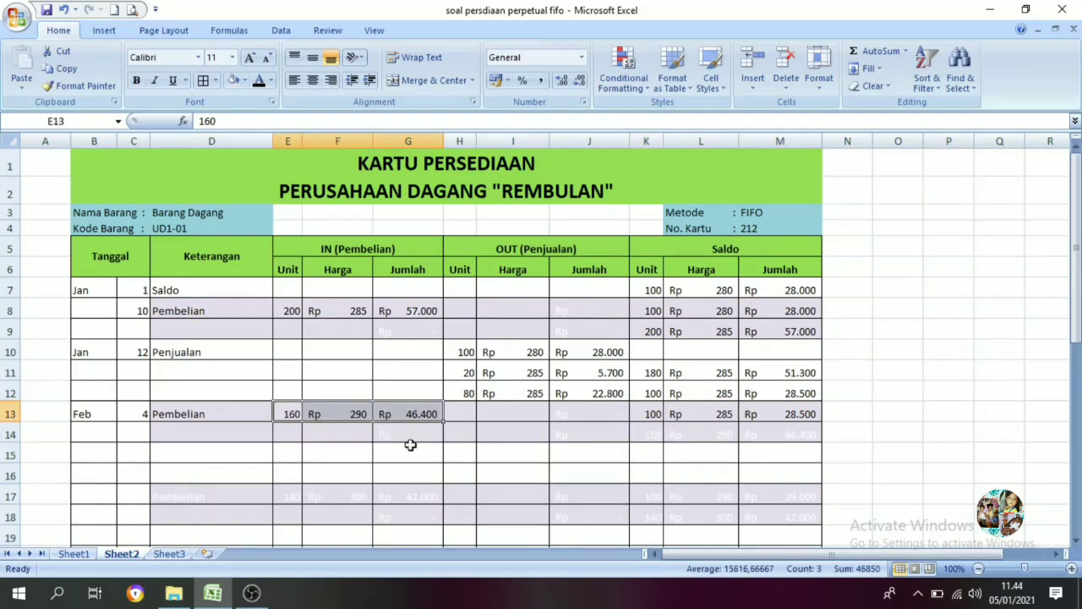
{"action": "left_click", "coordinate": [637, 432]}
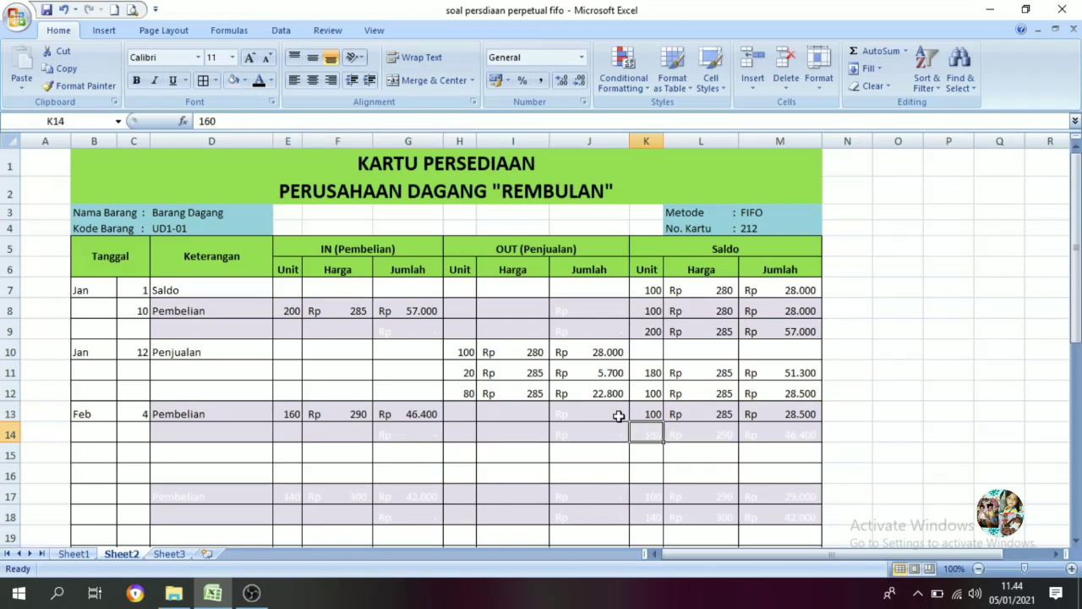
{"action": "left_click", "coordinate": [259, 80]}
{"action": "left_click", "coordinate": [701, 441]}
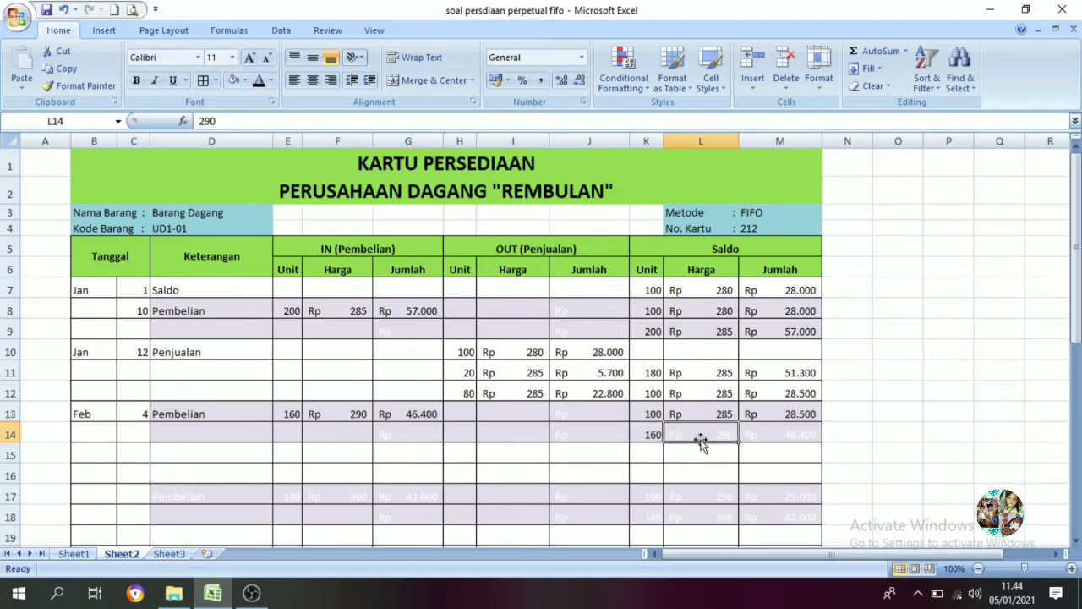
{"action": "left_click", "coordinate": [258, 81]}
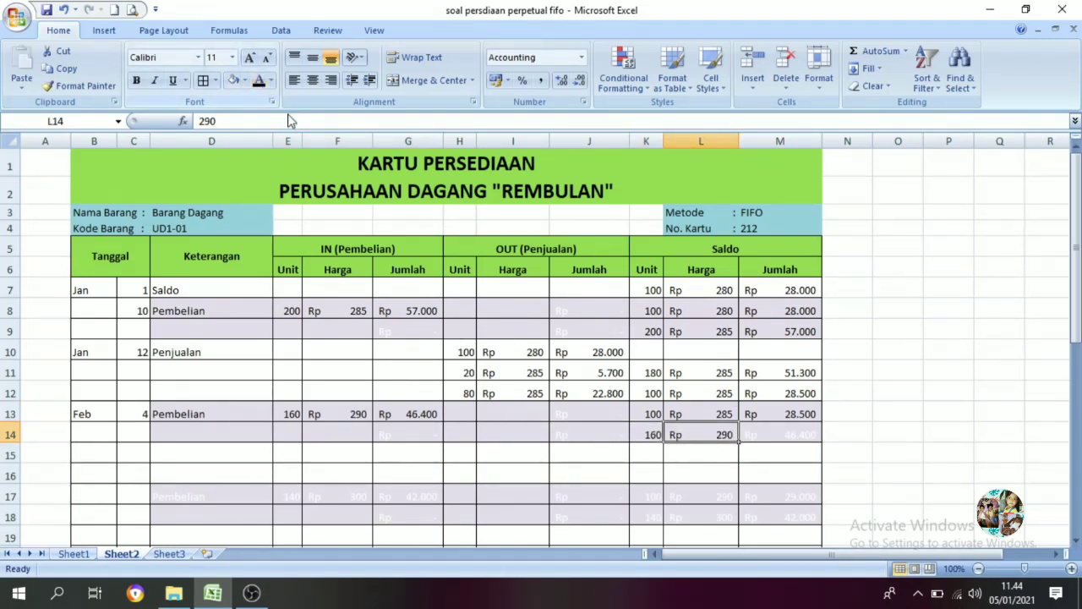
{"action": "left_click", "coordinate": [795, 436]}
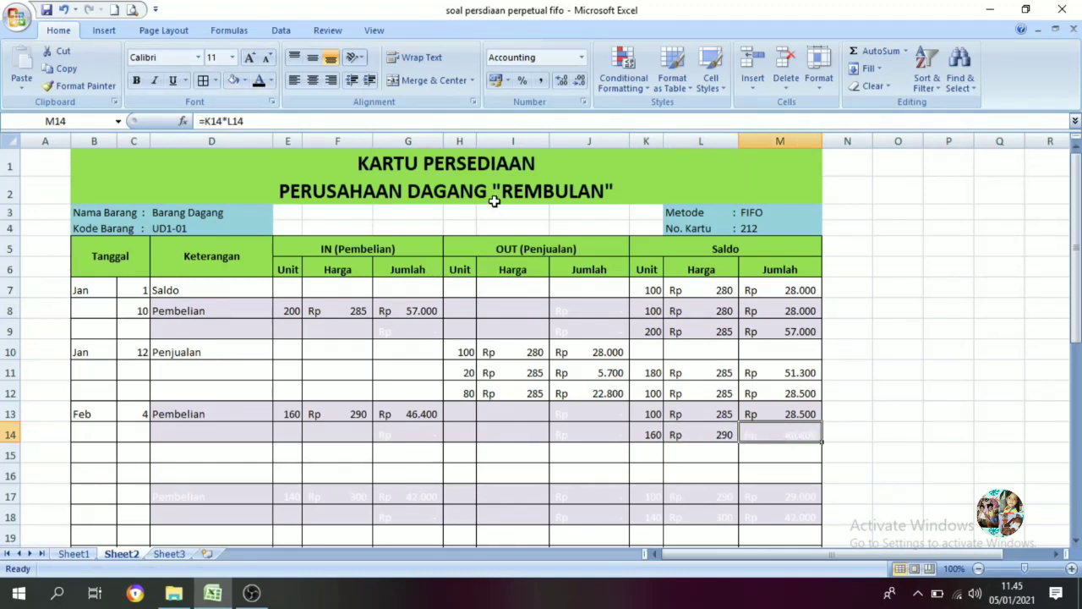
{"action": "left_click", "coordinate": [261, 82]}
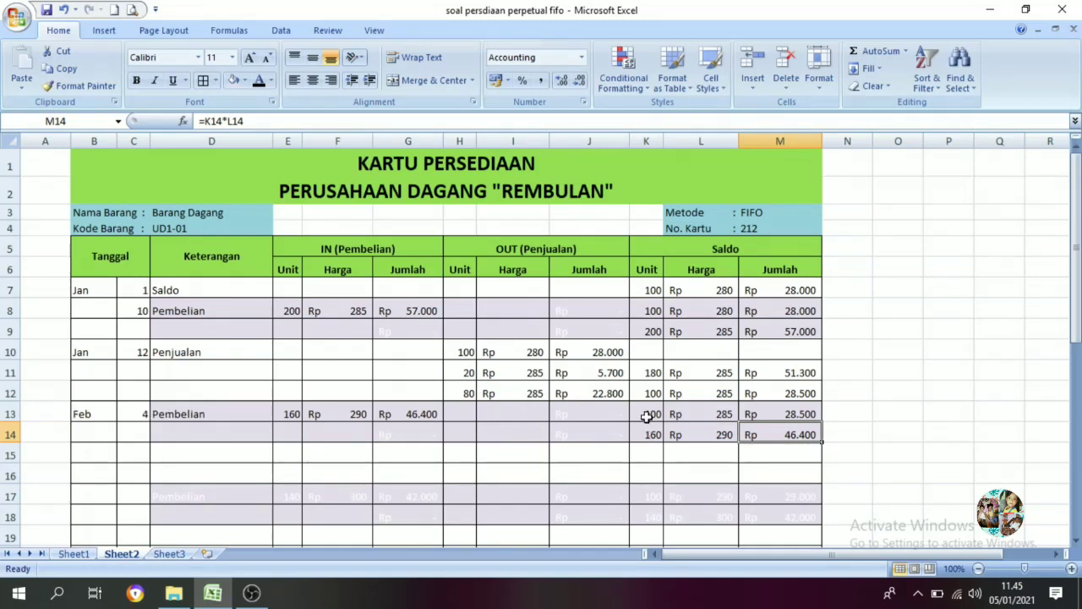
{"action": "left_click_drag", "start_coordinate": [648, 415], "coordinate": [800, 435]}
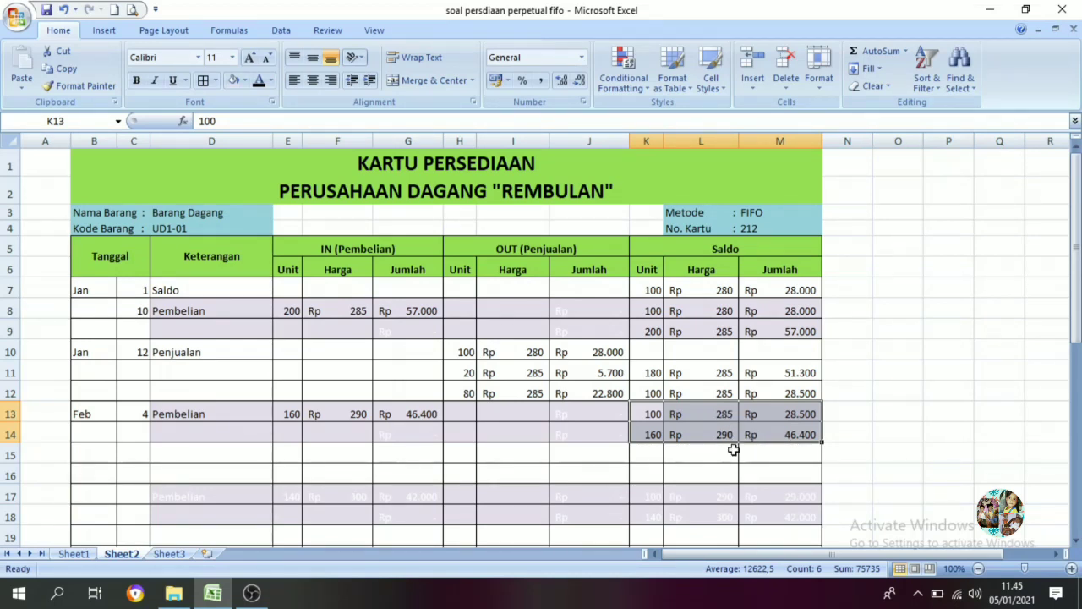
{"action": "left_click", "coordinate": [624, 449]}
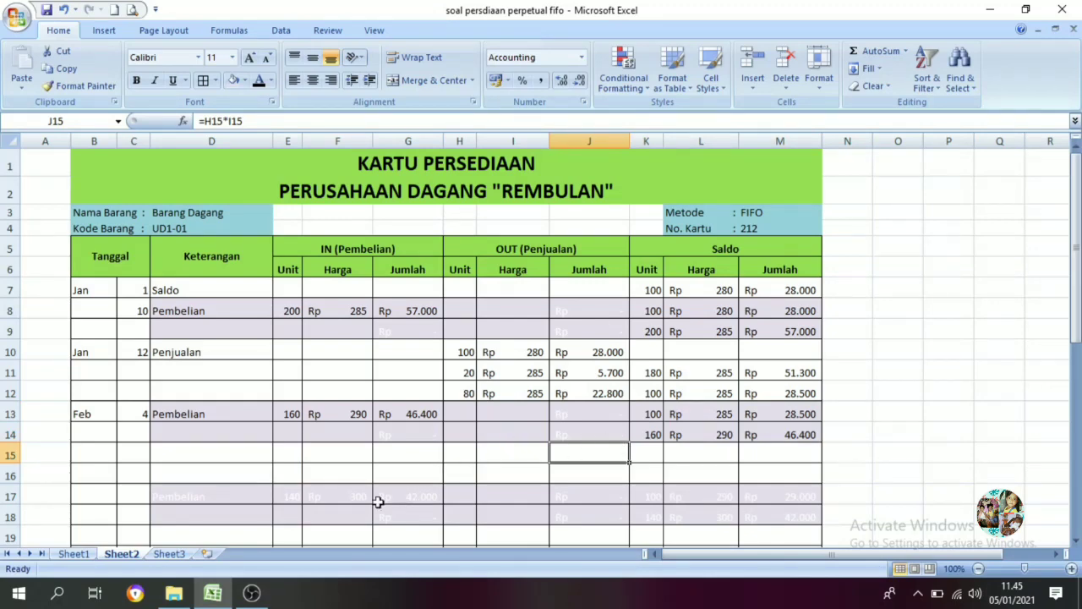
Look up the 6 February sale on Sheet1 and apply the black font colour to its date in B15:C15 and description in D15 on Sheet2.
{"action": "left_click", "coordinate": [73, 554]}
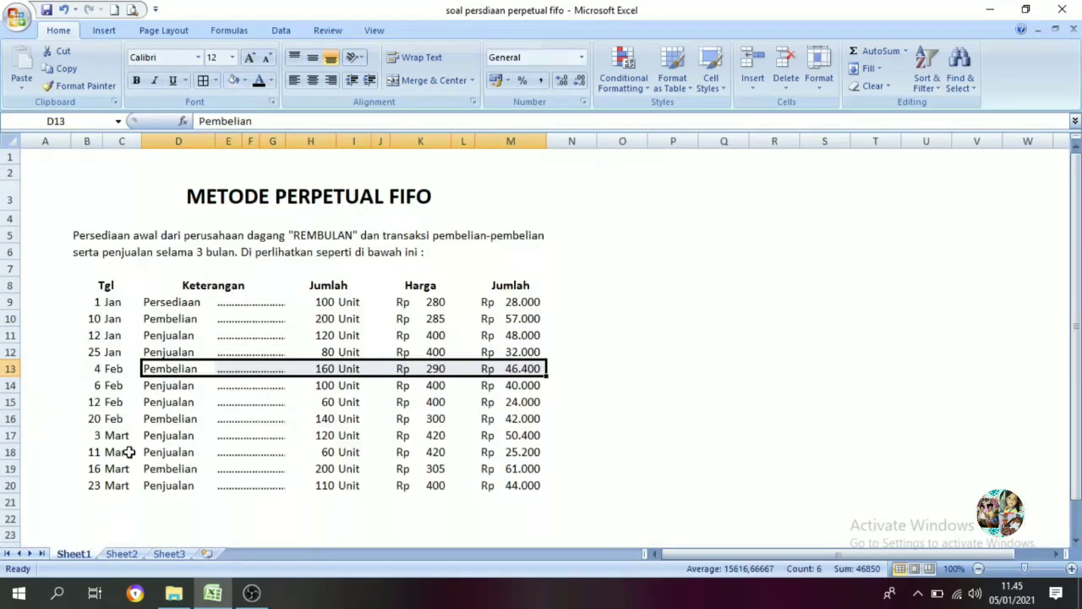
{"action": "left_click", "coordinate": [152, 388]}
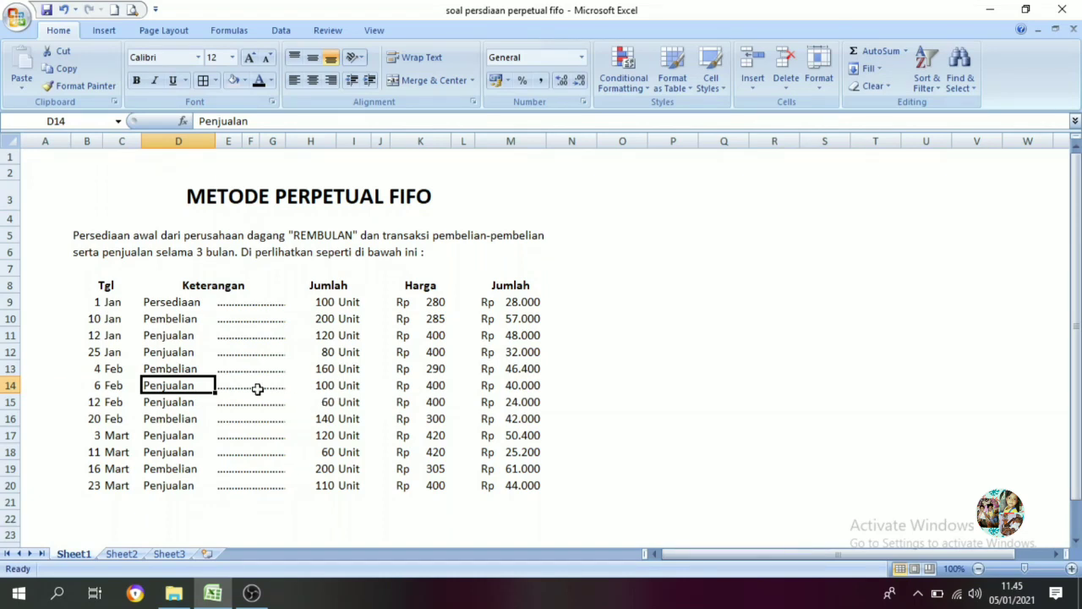
{"action": "left_click", "coordinate": [431, 384]}
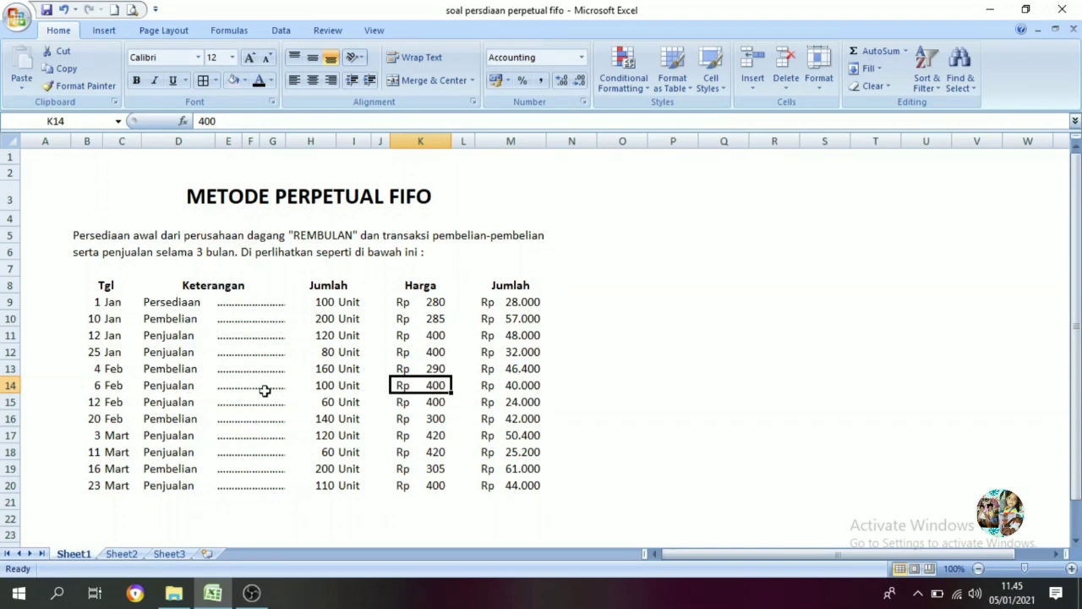
{"action": "left_click", "coordinate": [320, 388]}
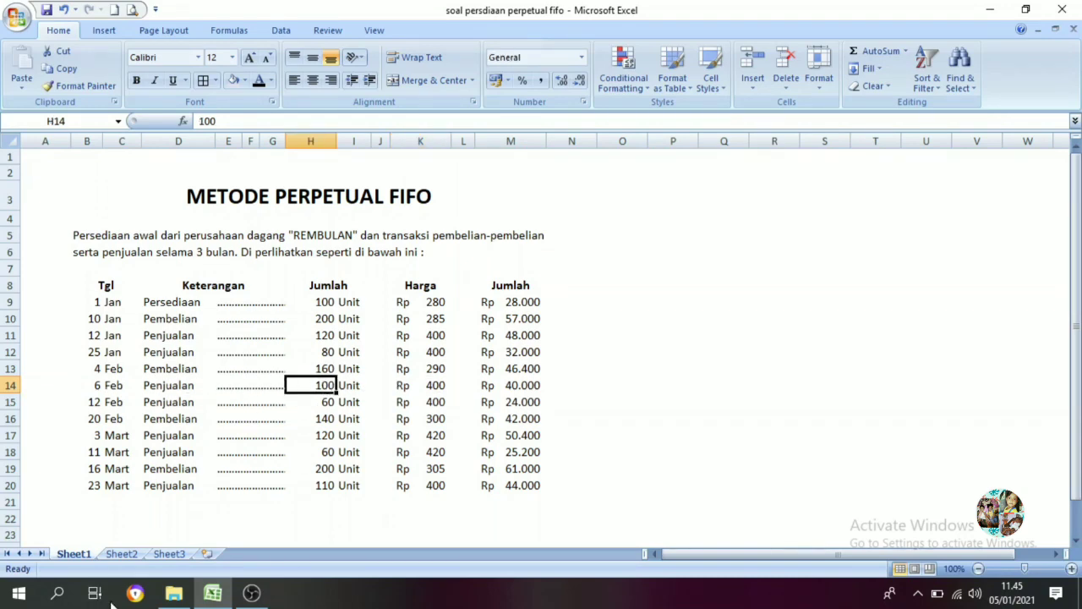
{"action": "left_click", "coordinate": [123, 554]}
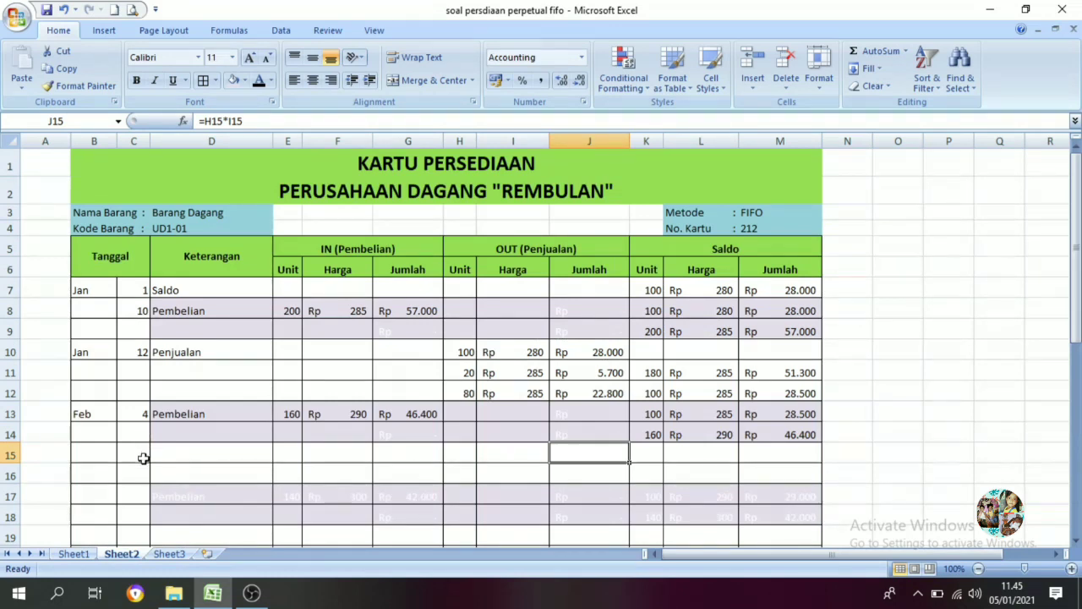
{"action": "left_click", "coordinate": [142, 456]}
{"action": "left_click", "coordinate": [257, 82]}
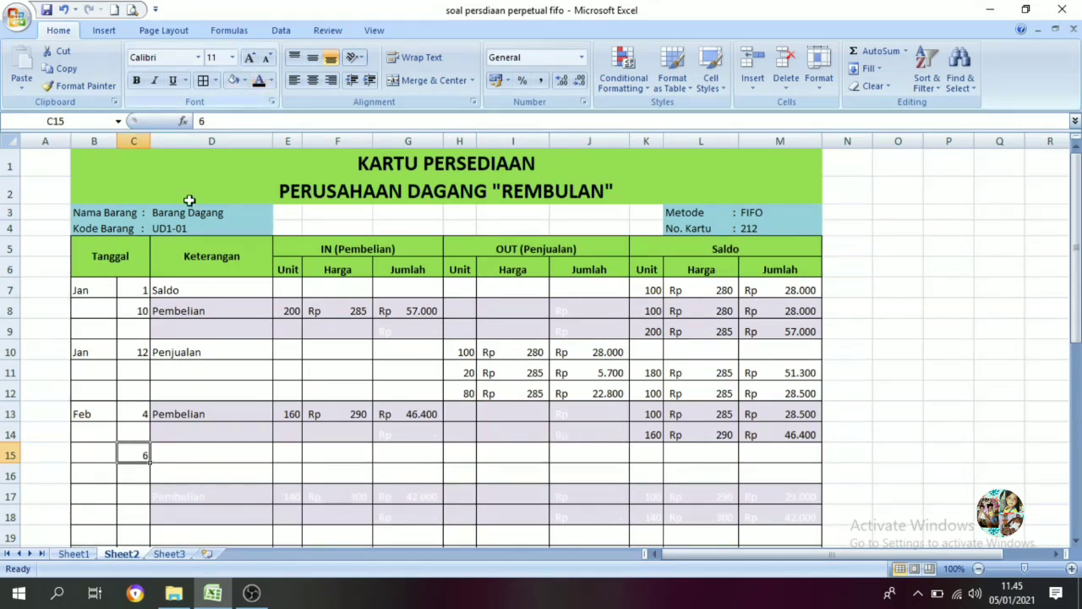
{"action": "left_click", "coordinate": [89, 454]}
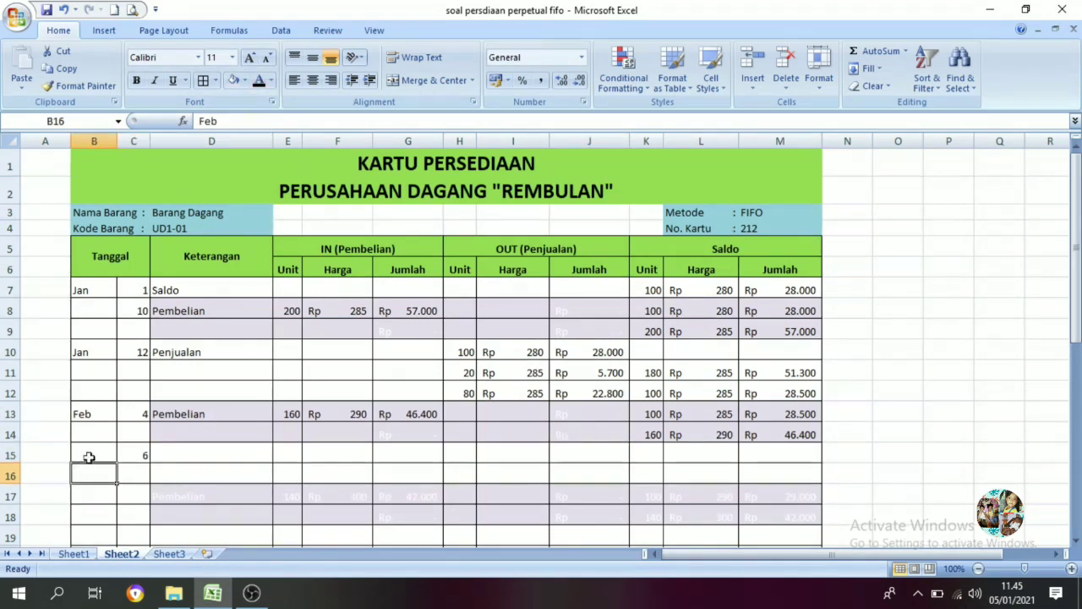
{"action": "left_click", "coordinate": [259, 82]}
{"action": "left_click", "coordinate": [212, 454]}
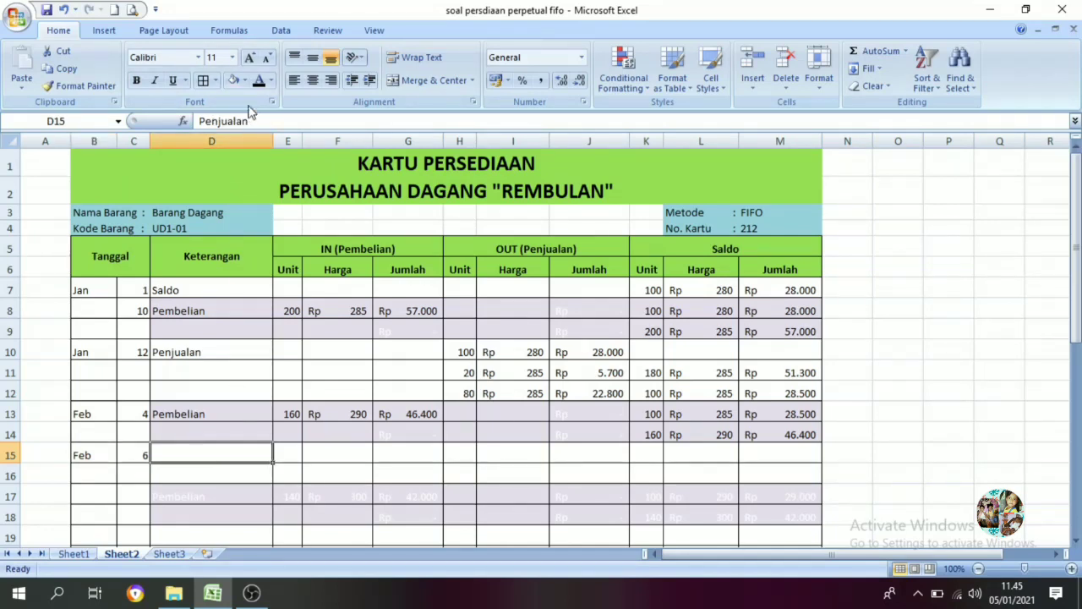
{"action": "left_click", "coordinate": [259, 82]}
Apply the black font colour to the 6 February sale's OUT units in H15.
{"action": "left_click", "coordinate": [464, 245]}
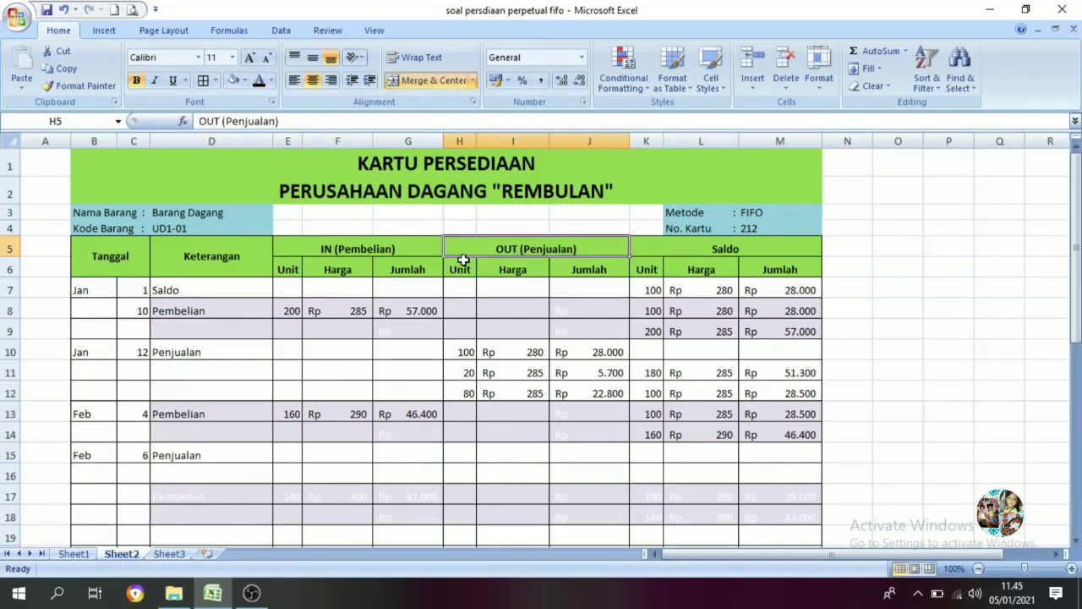
{"action": "left_click", "coordinate": [464, 467]}
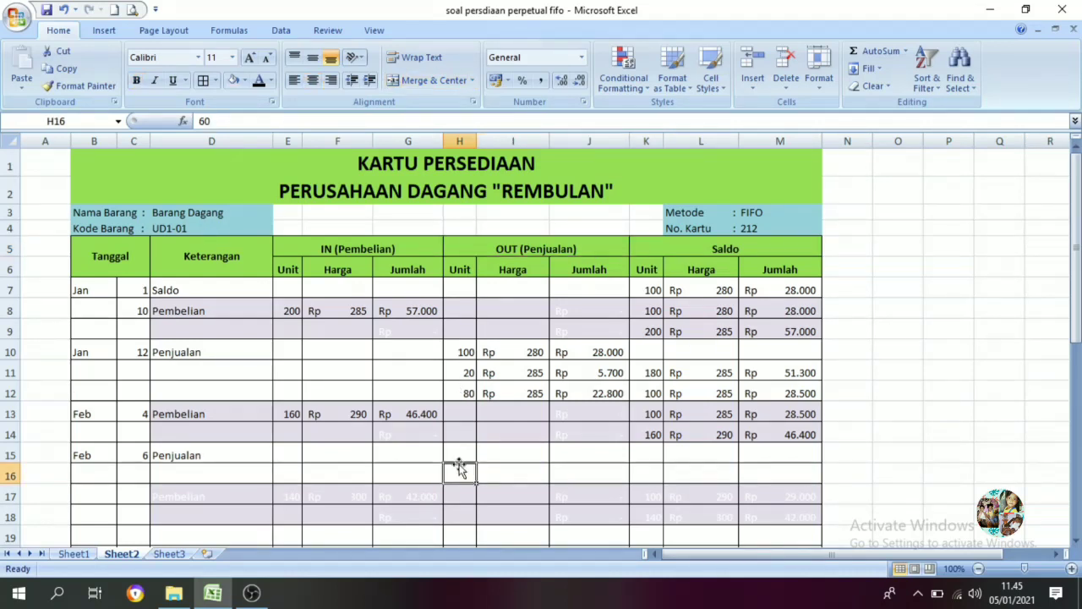
{"action": "left_click", "coordinate": [457, 455]}
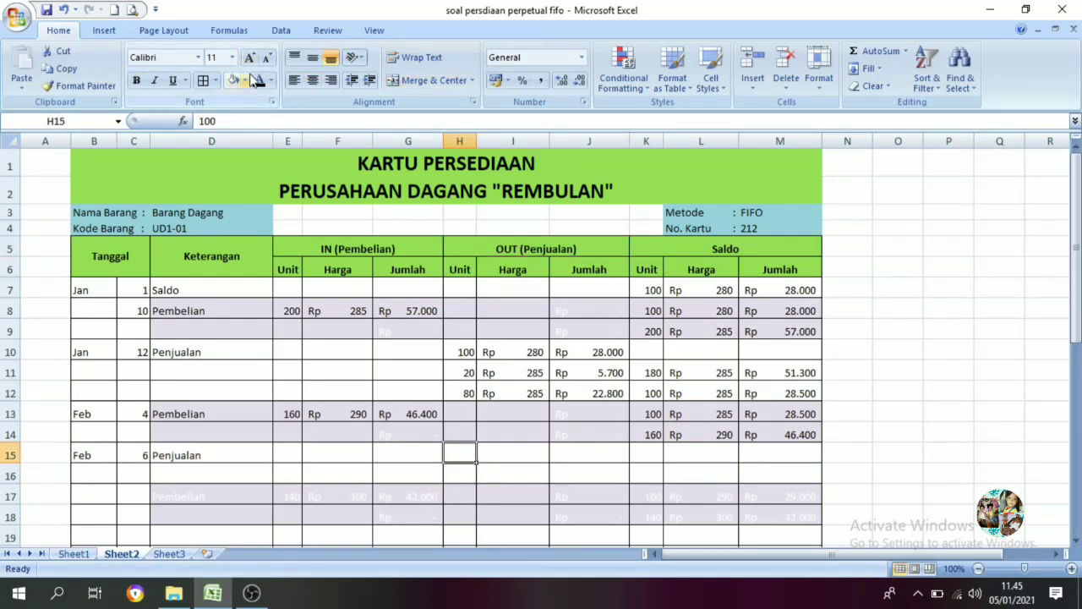
{"action": "left_click", "coordinate": [259, 80]}
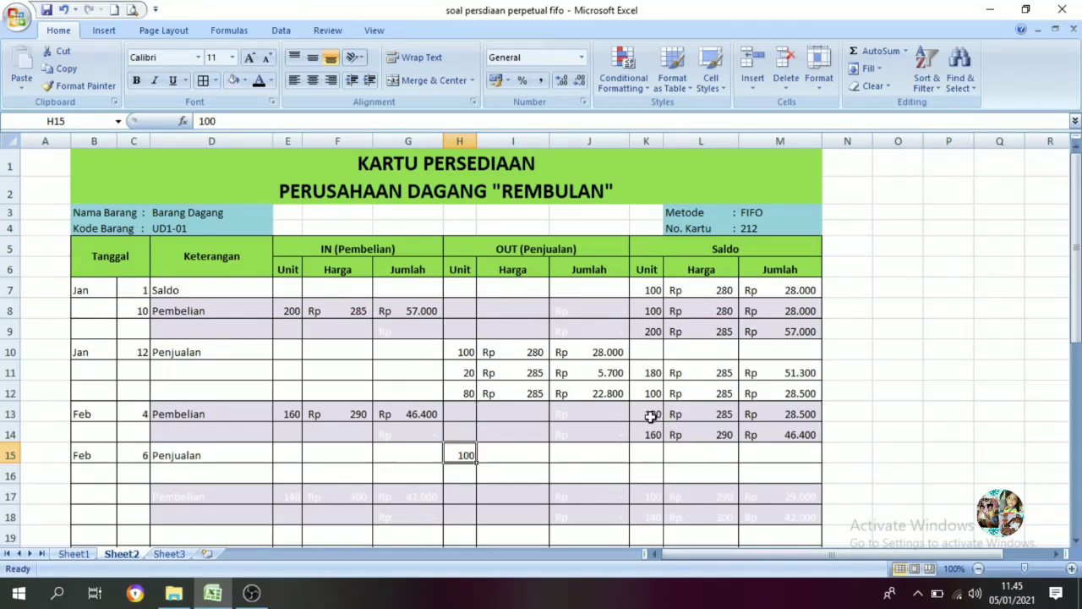
Examine the balance layers in K13:M14 against the FIFO method in M3 to identify which stock the 6 February sale uses first.
{"action": "left_click_drag", "start_coordinate": [647, 415], "coordinate": [765, 431]}
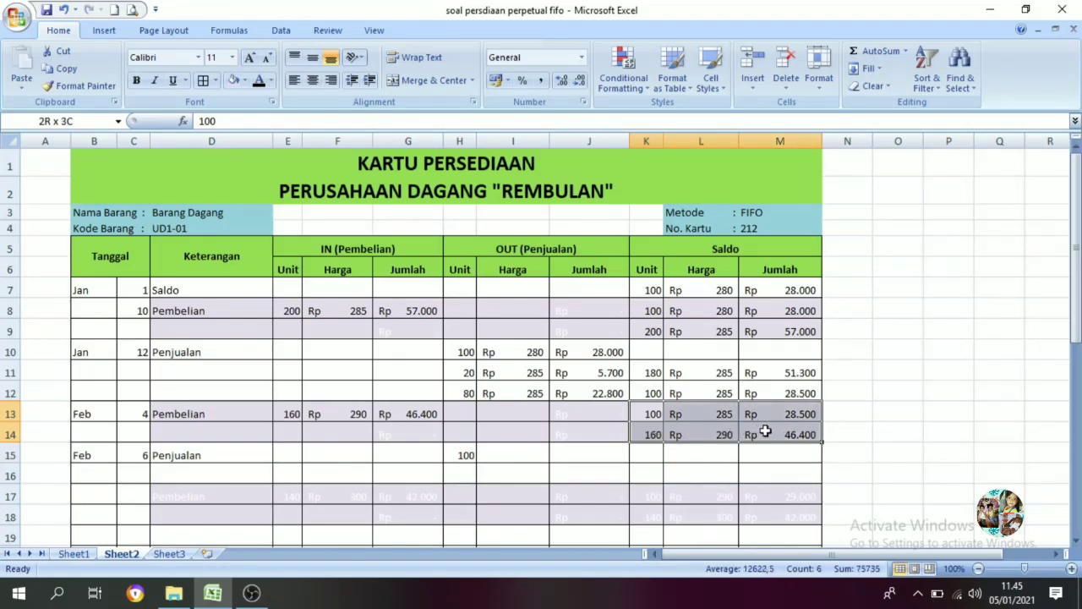
{"action": "left_click", "coordinate": [645, 415]}
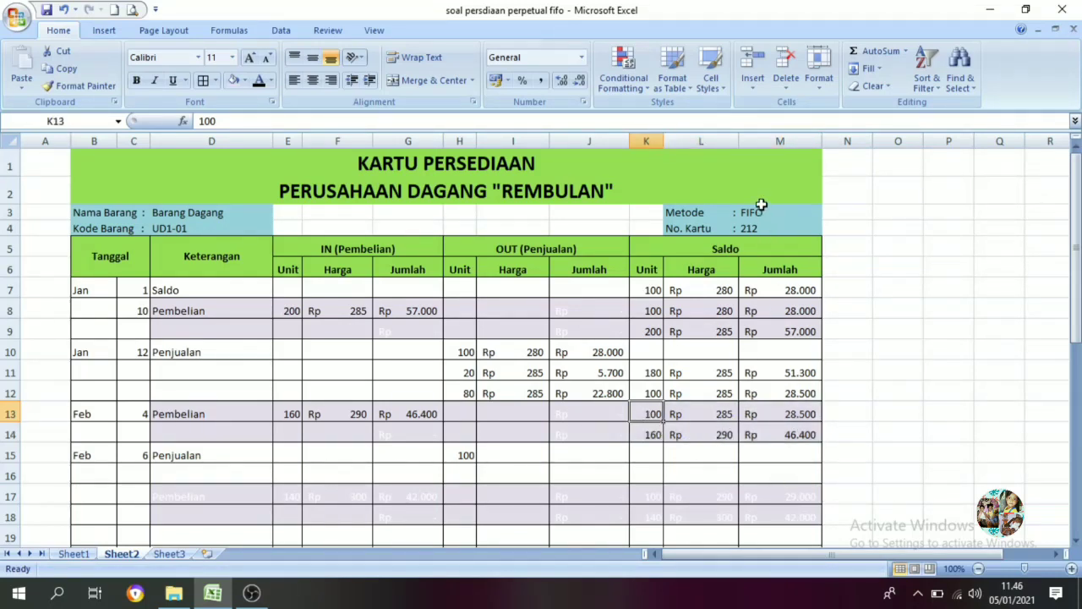
{"action": "left_click", "coordinate": [761, 211]}
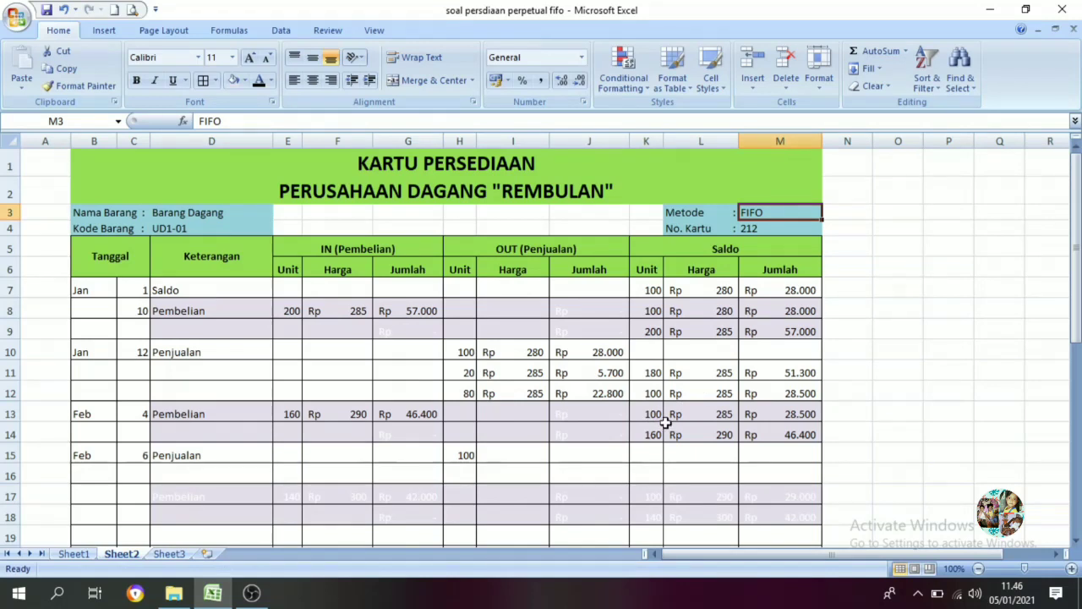
{"action": "left_click_drag", "start_coordinate": [654, 416], "coordinate": [758, 415]}
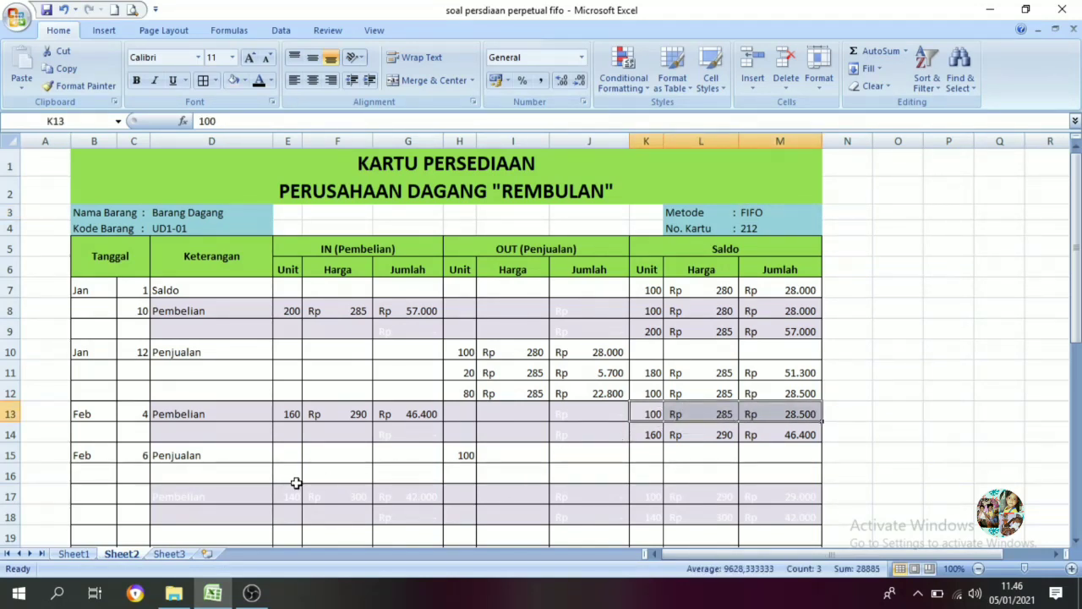
Apply the black font colour to the 6 February sale's OUT price in I15 and amount in J15, following the oldest balance layer in row 13.
{"action": "left_click", "coordinate": [466, 455]}
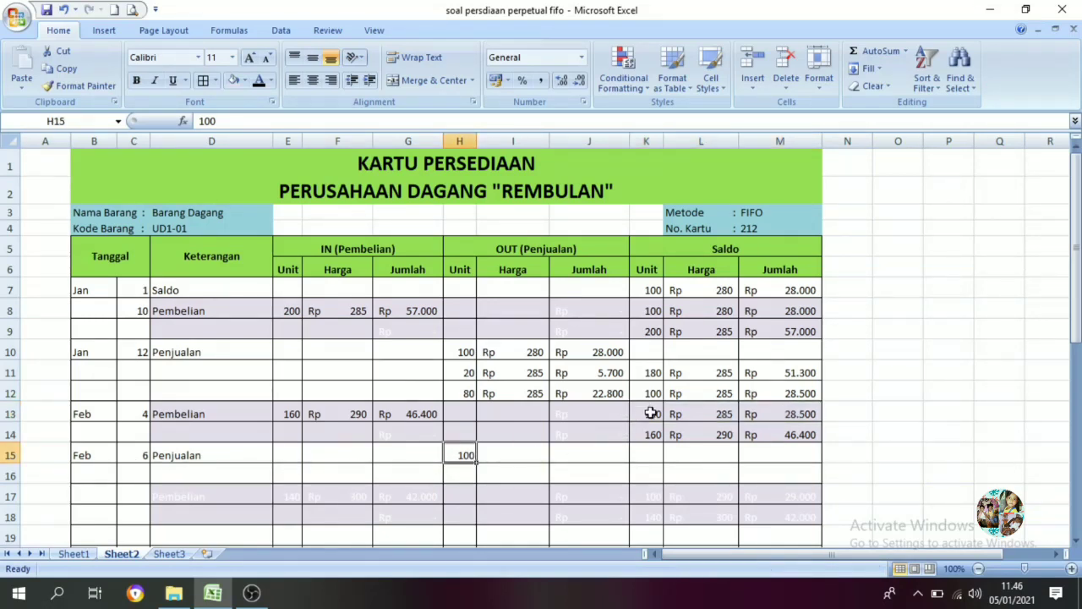
{"action": "left_click_drag", "start_coordinate": [650, 412], "coordinate": [745, 423]}
{"action": "left_click", "coordinate": [480, 455]}
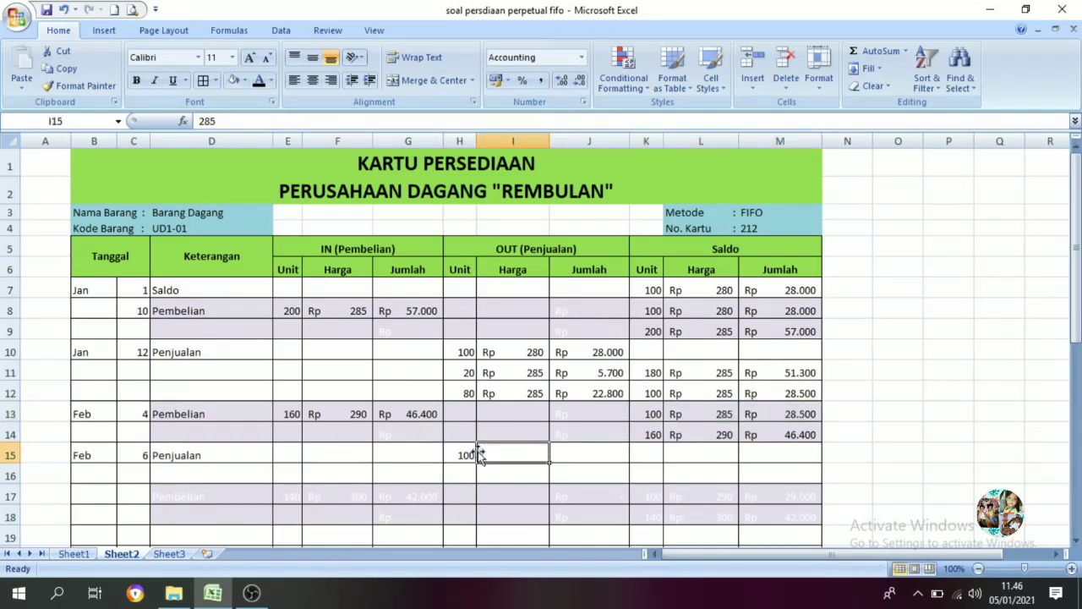
{"action": "left_click", "coordinate": [259, 79]}
{"action": "left_click", "coordinate": [584, 454]}
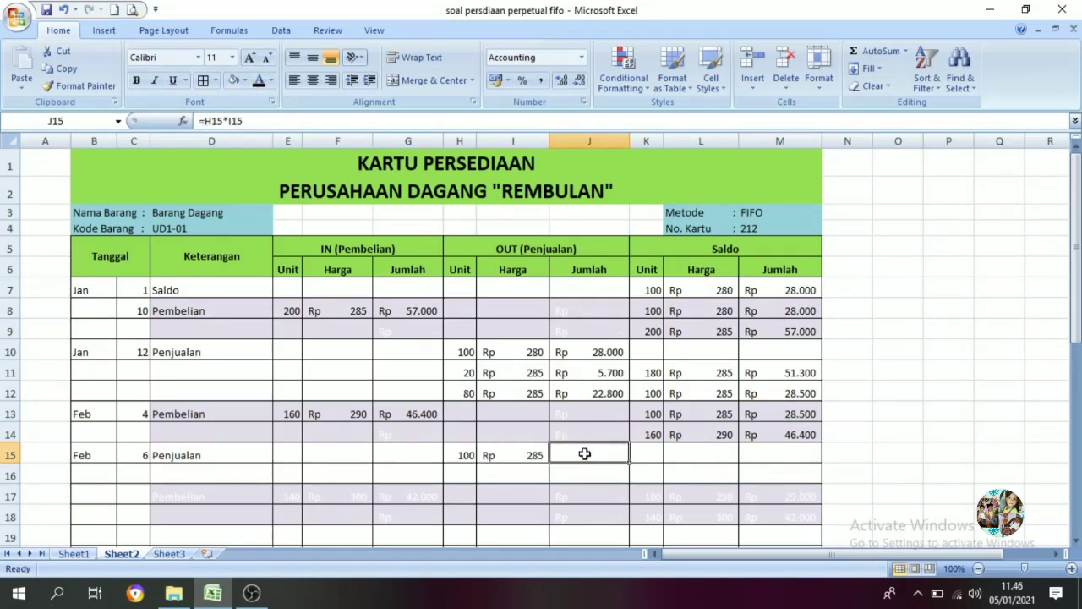
{"action": "left_click", "coordinate": [259, 80]}
Compare the 6 February sale with the balance layers in rows 13 and 14, and apply the black font colour to its Saldo in K15:M15.
{"action": "left_click_drag", "start_coordinate": [648, 418], "coordinate": [786, 414]}
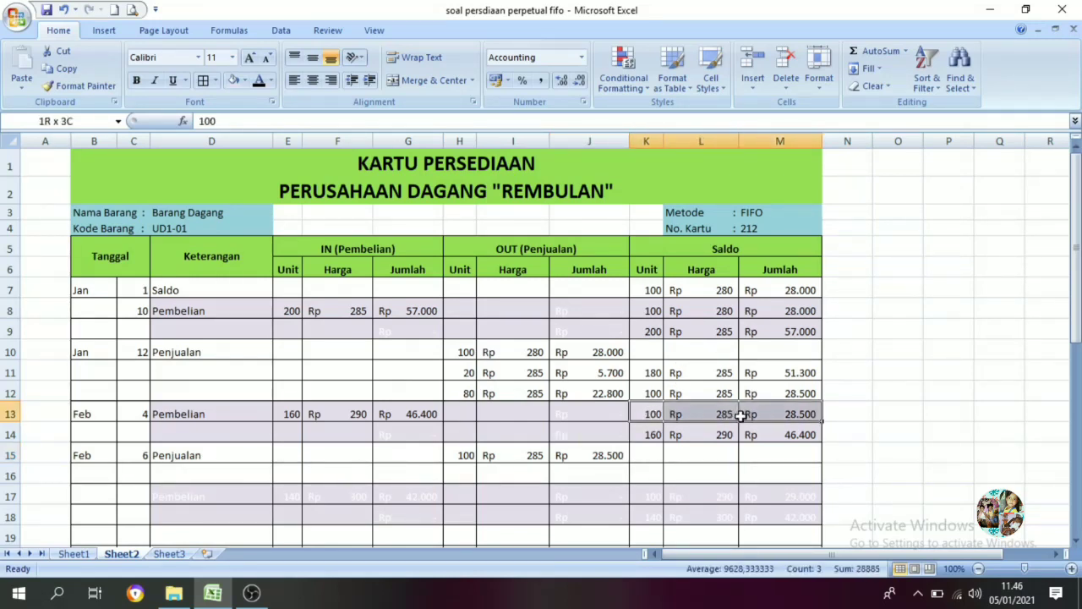
{"action": "left_click_drag", "start_coordinate": [457, 459], "coordinate": [774, 440]}
{"action": "left_click", "coordinate": [647, 454]}
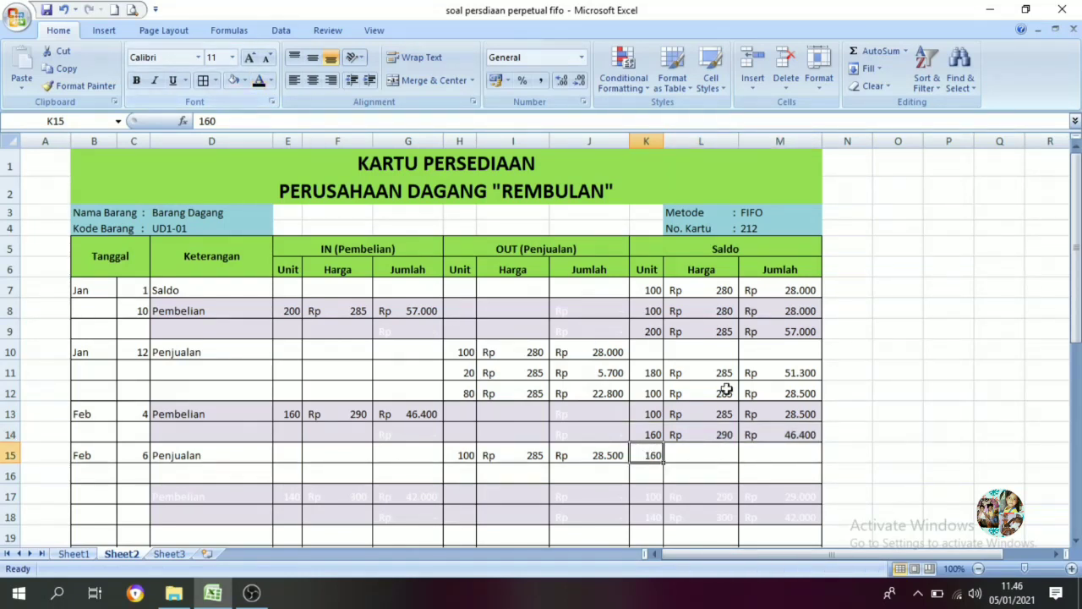
{"action": "left_click", "coordinate": [724, 451]}
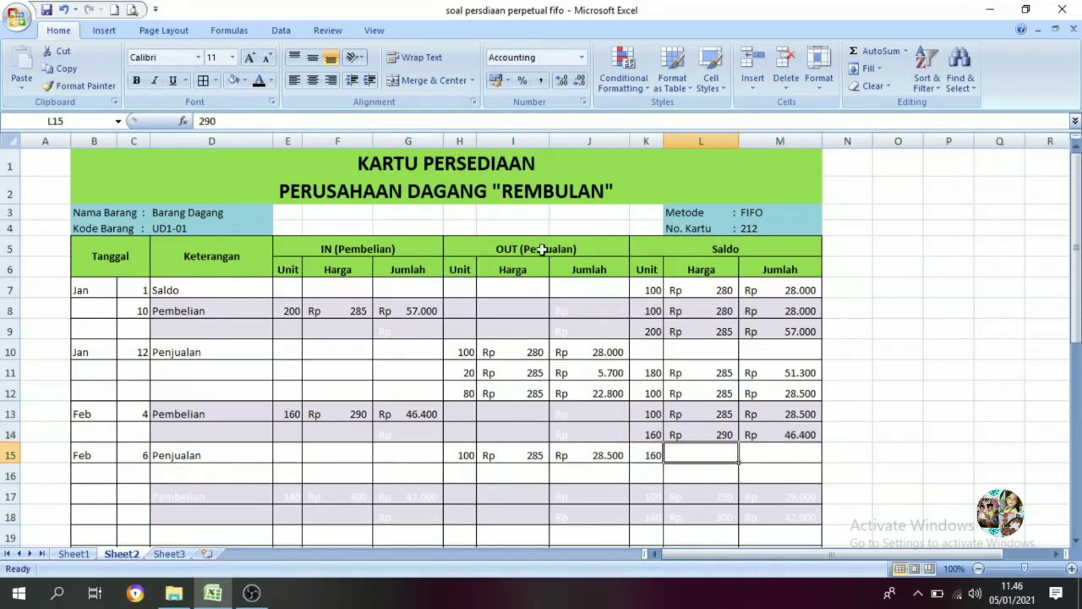
{"action": "left_click", "coordinate": [259, 79]}
{"action": "left_click", "coordinate": [771, 450]}
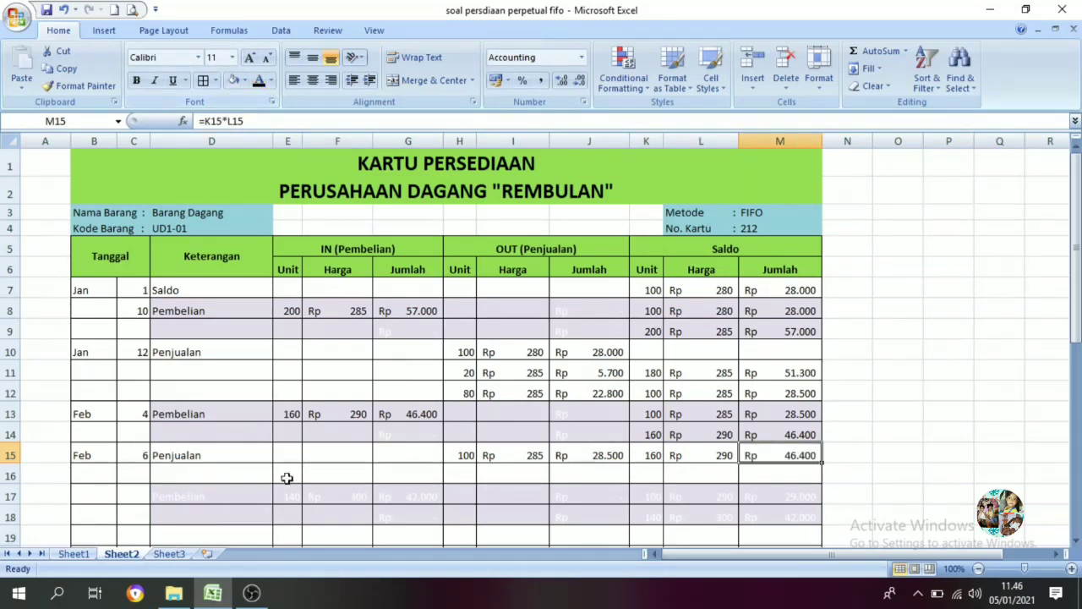
{"action": "left_click", "coordinate": [643, 455]}
{"action": "left_click_drag", "start_coordinate": [644, 455], "coordinate": [781, 460]}
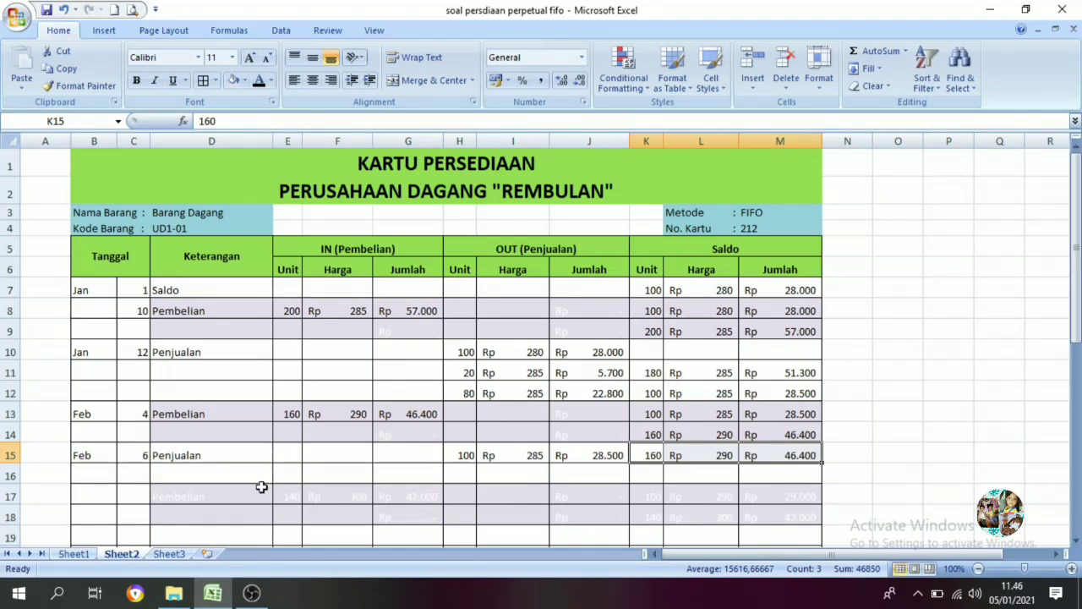
Look up the 12 February sale on Sheet1 and apply the black font colour to its day in C16, description in D16 and OUT units in H16.
{"action": "left_click", "coordinate": [389, 473]}
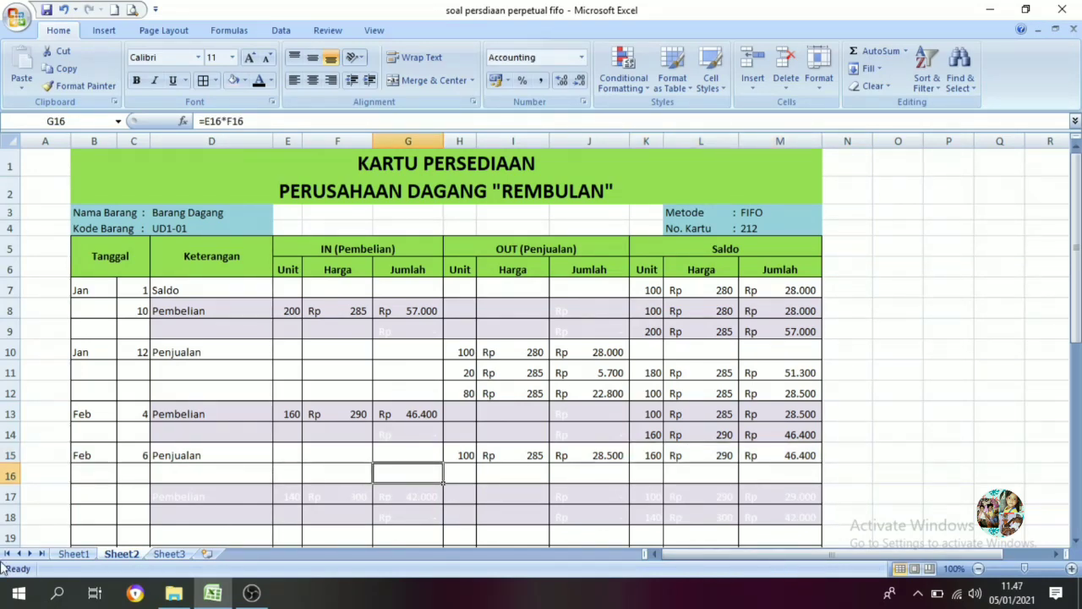
{"action": "left_click", "coordinate": [76, 553]}
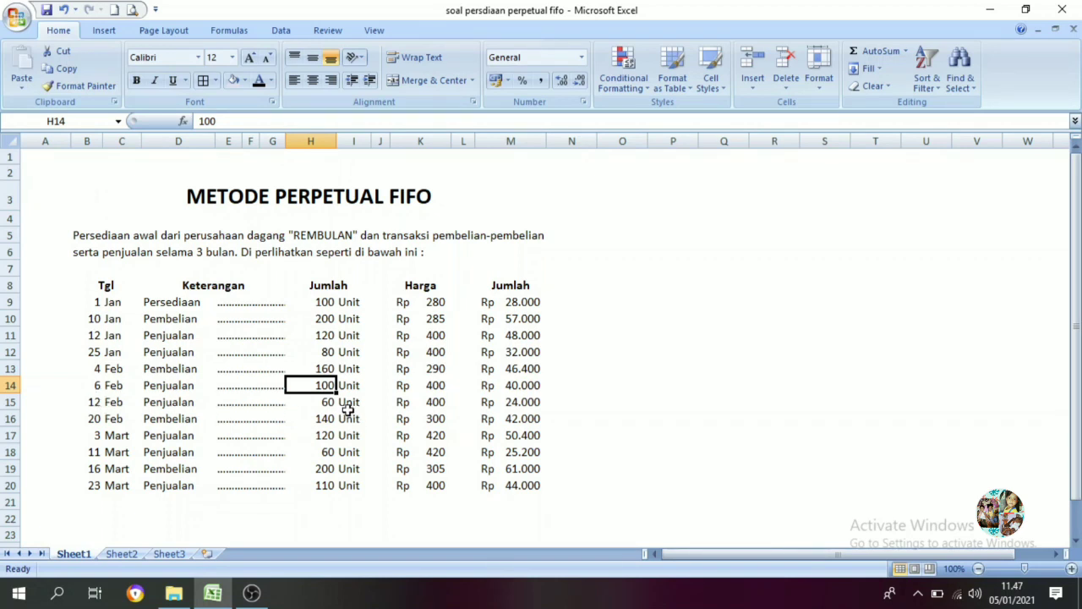
{"action": "left_click", "coordinate": [129, 553]}
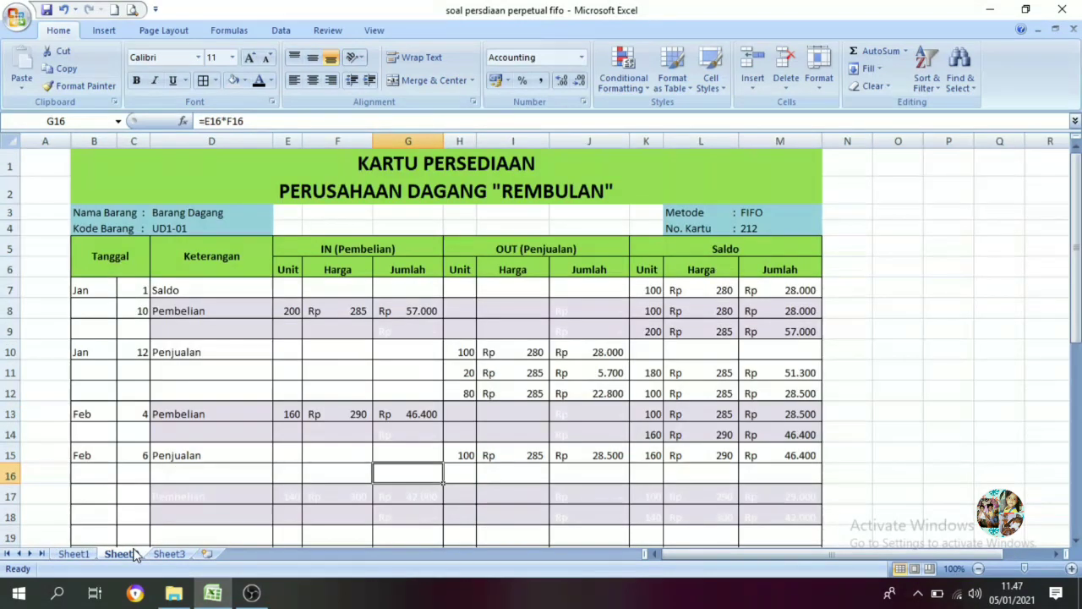
{"action": "left_click", "coordinate": [168, 481]}
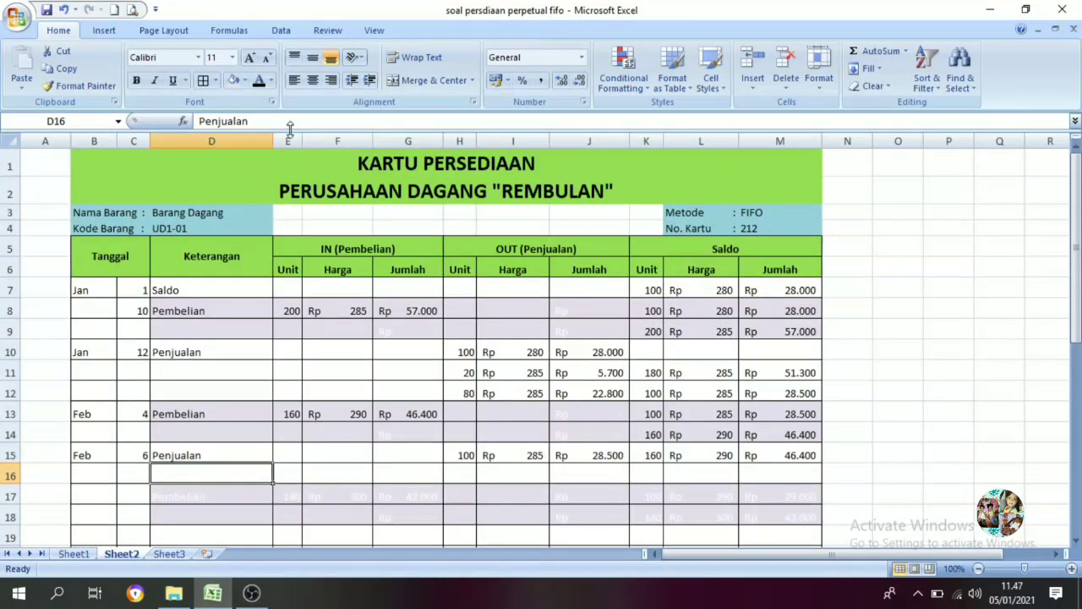
{"action": "left_click", "coordinate": [128, 480]}
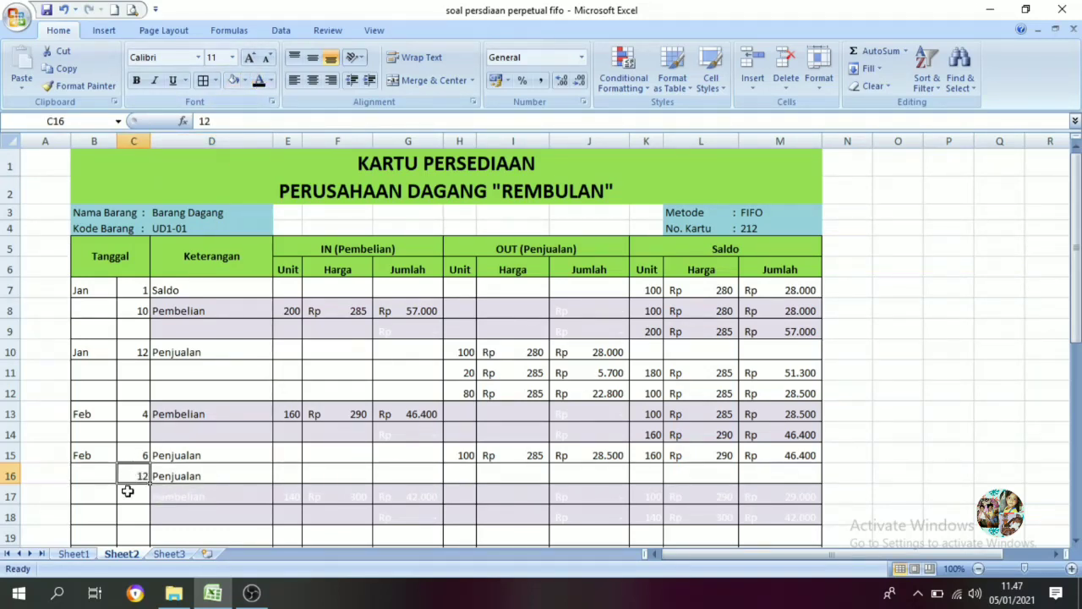
{"action": "left_click", "coordinate": [453, 472]}
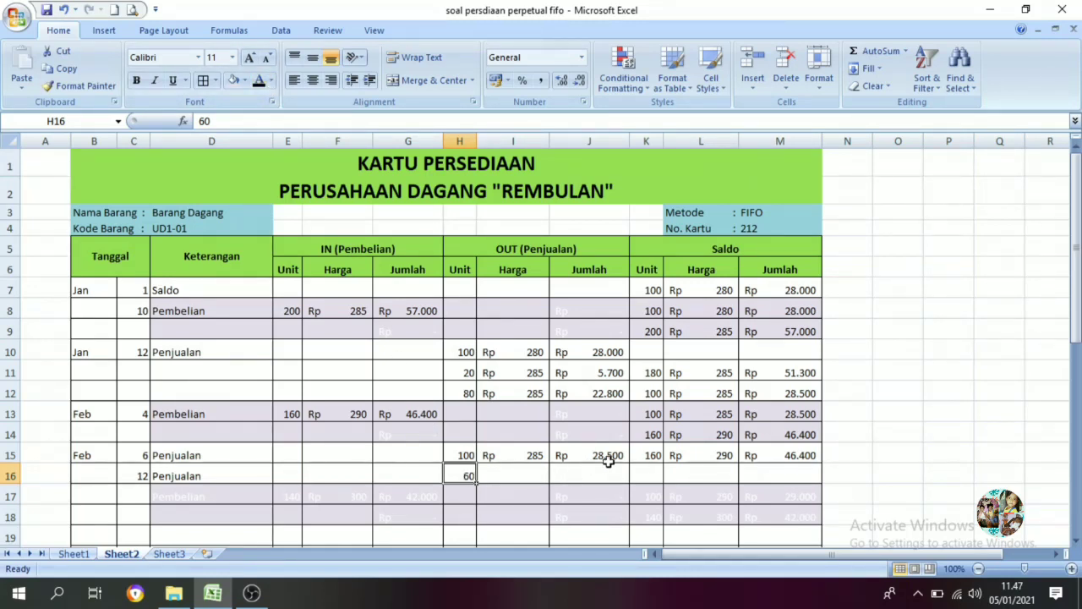
Apply the black font colour to the 12 February sale's OUT price in I16 and amount in J16, based on the balance in K15:M15.
{"action": "left_click_drag", "start_coordinate": [652, 455], "coordinate": [755, 455]}
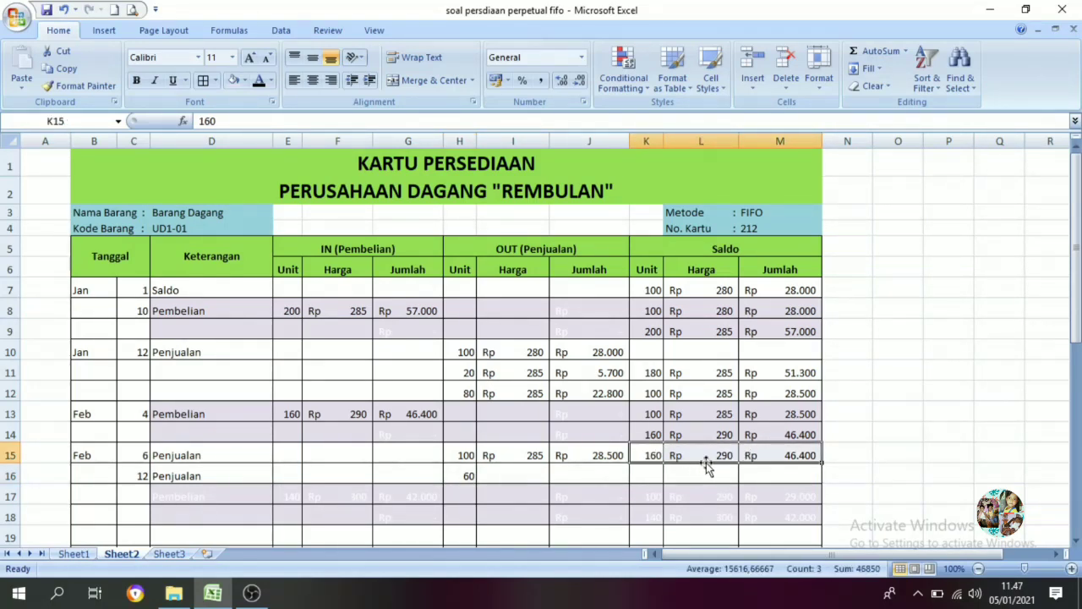
{"action": "left_click", "coordinate": [513, 476]}
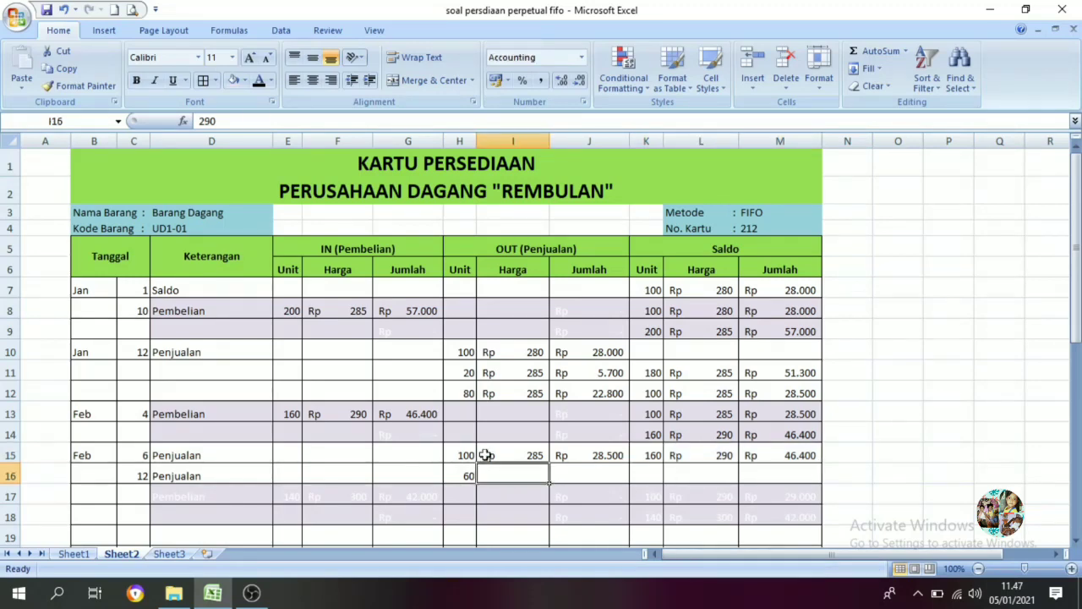
{"action": "left_click", "coordinate": [259, 80]}
{"action": "left_click", "coordinate": [621, 475]}
{"action": "left_click", "coordinate": [259, 80]}
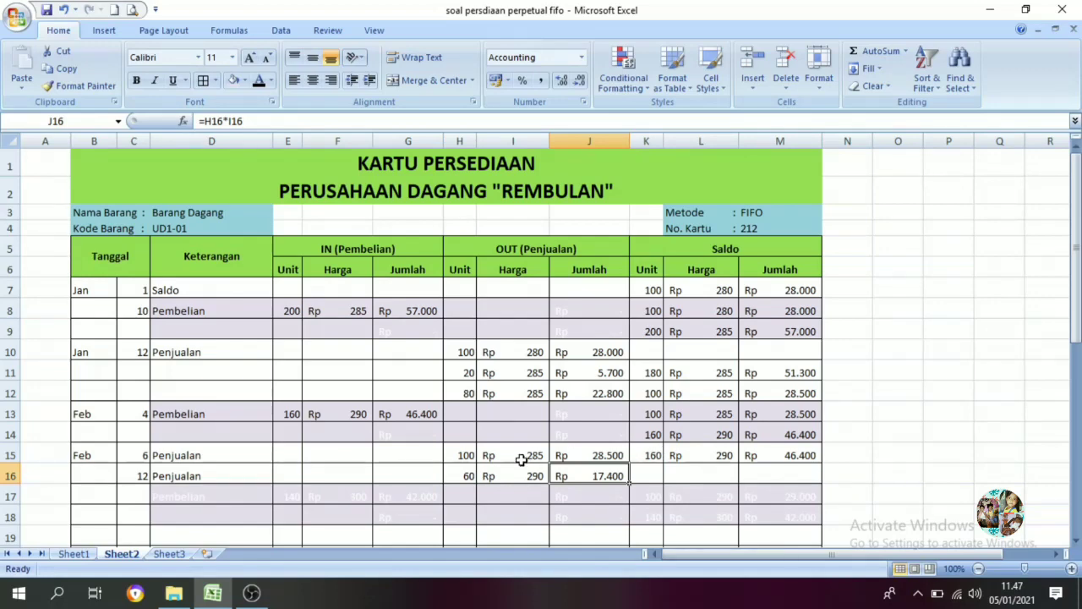
Apply the black font colour to the Saldo units, price and amount in K16:M16 for the 12 February sale.
{"action": "left_click", "coordinate": [636, 474]}
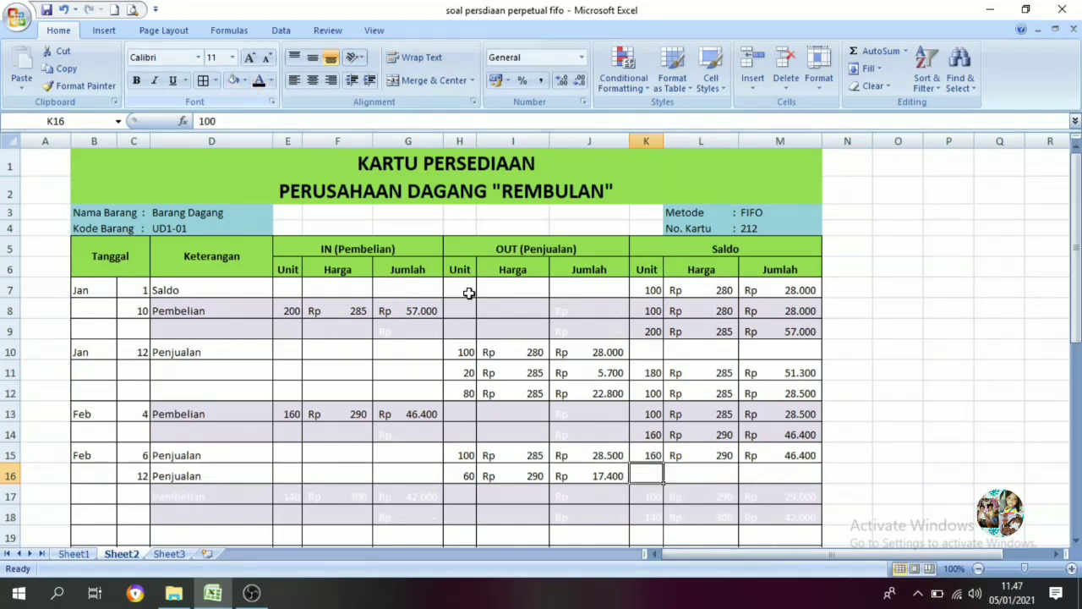
{"action": "left_click", "coordinate": [259, 80]}
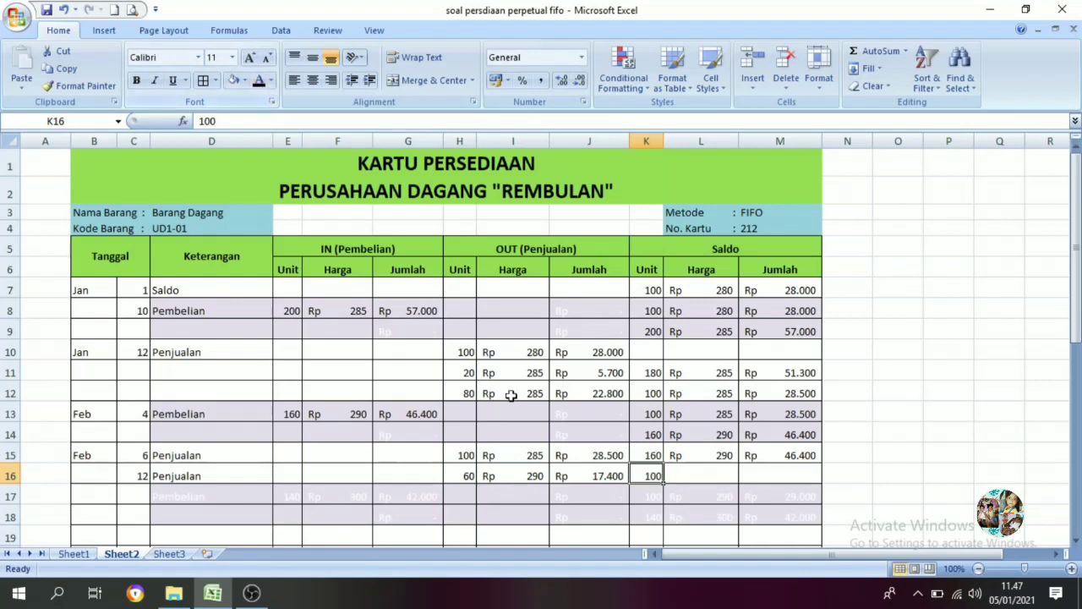
{"action": "left_click", "coordinate": [693, 474]}
{"action": "left_click", "coordinate": [258, 80]}
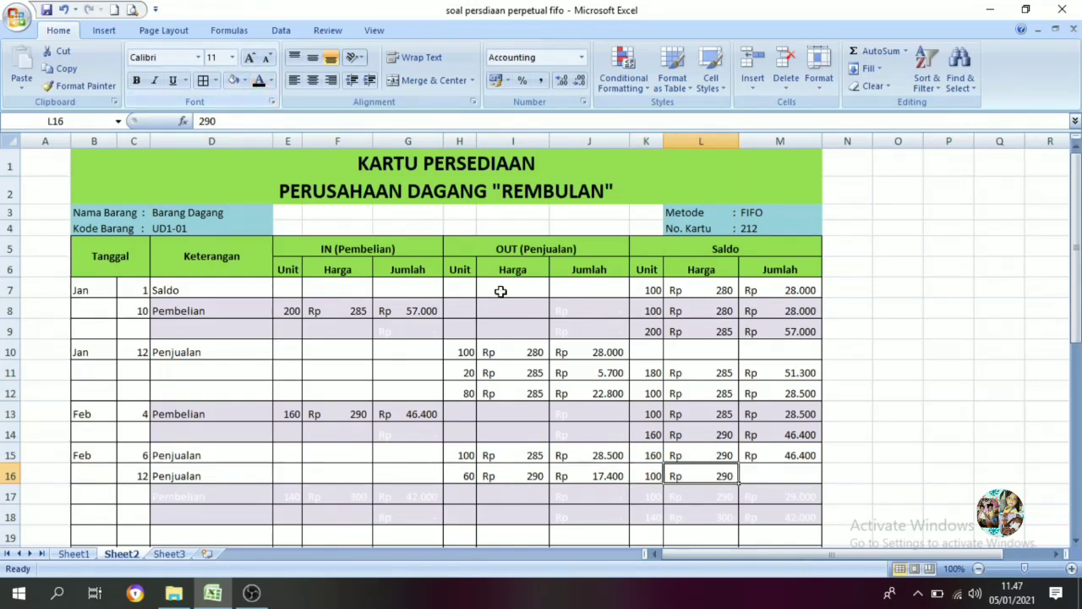
{"action": "left_click", "coordinate": [771, 470]}
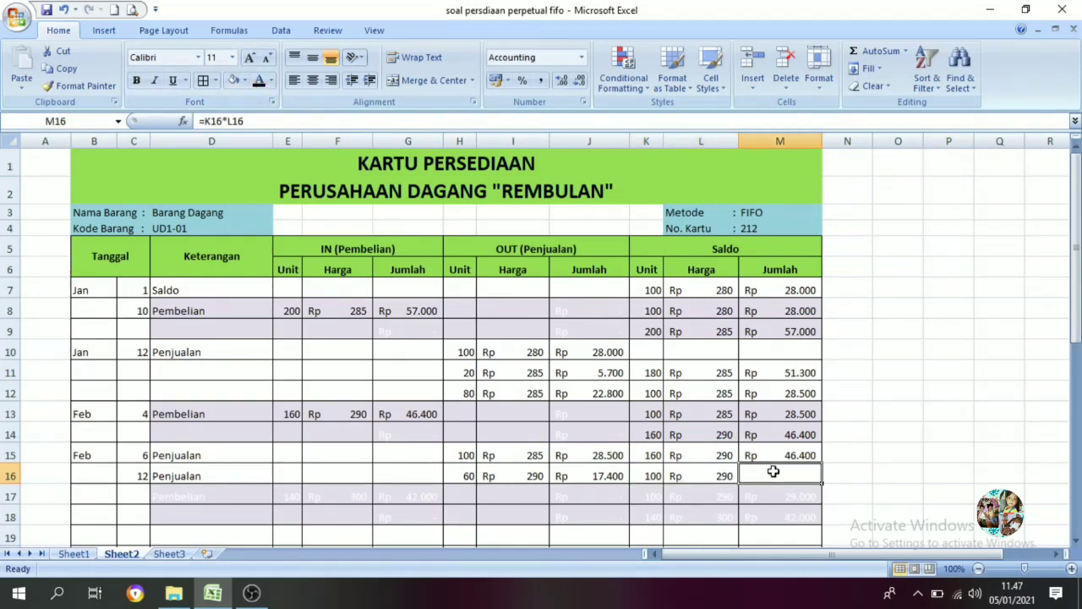
{"action": "left_click", "coordinate": [258, 80]}
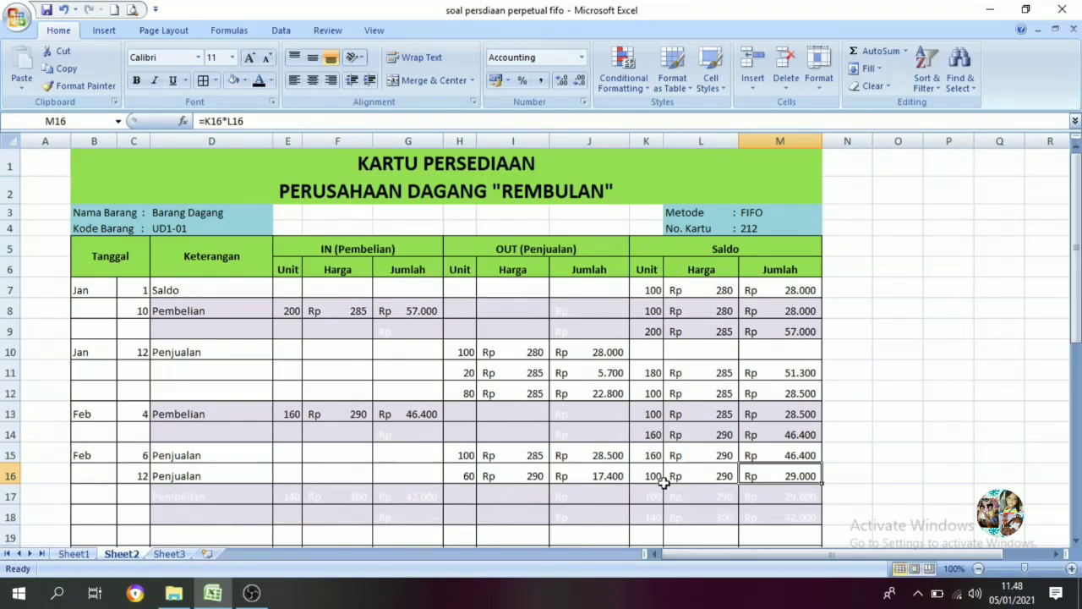
Look up the 20 February purchase on Sheet1 and apply the black font colour to its date in B17:C17 and description in D17 on Sheet2.
{"action": "left_click", "coordinate": [78, 555]}
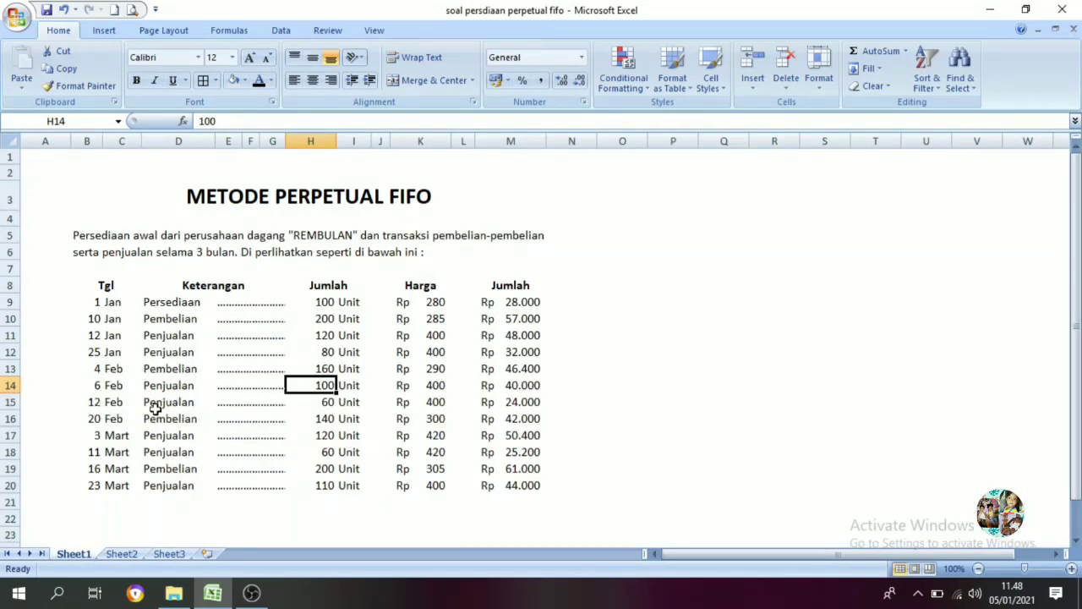
{"action": "left_click", "coordinate": [97, 422]}
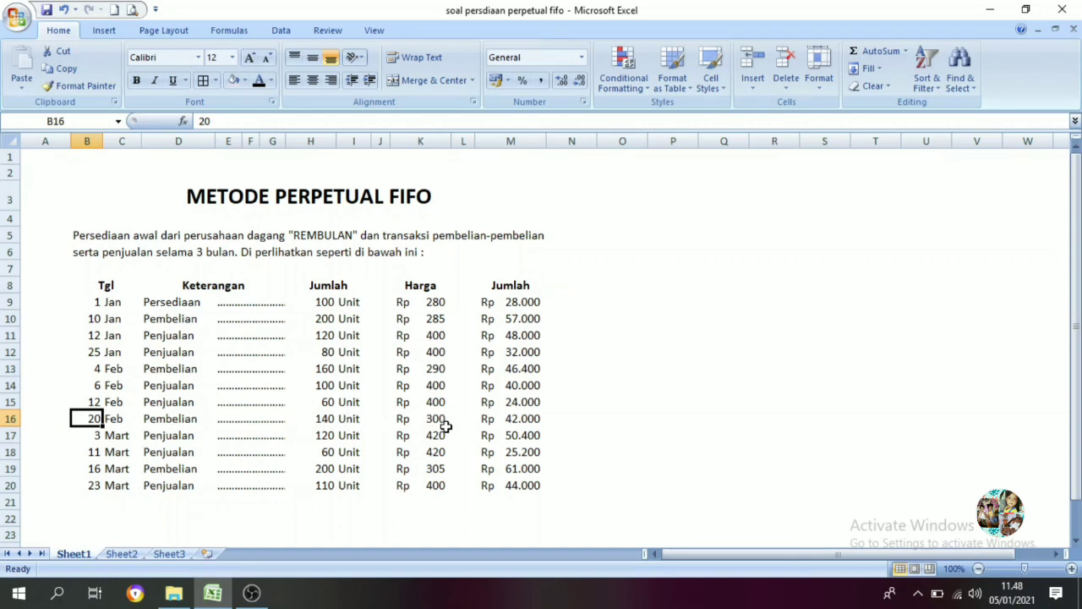
{"action": "left_click", "coordinate": [127, 555]}
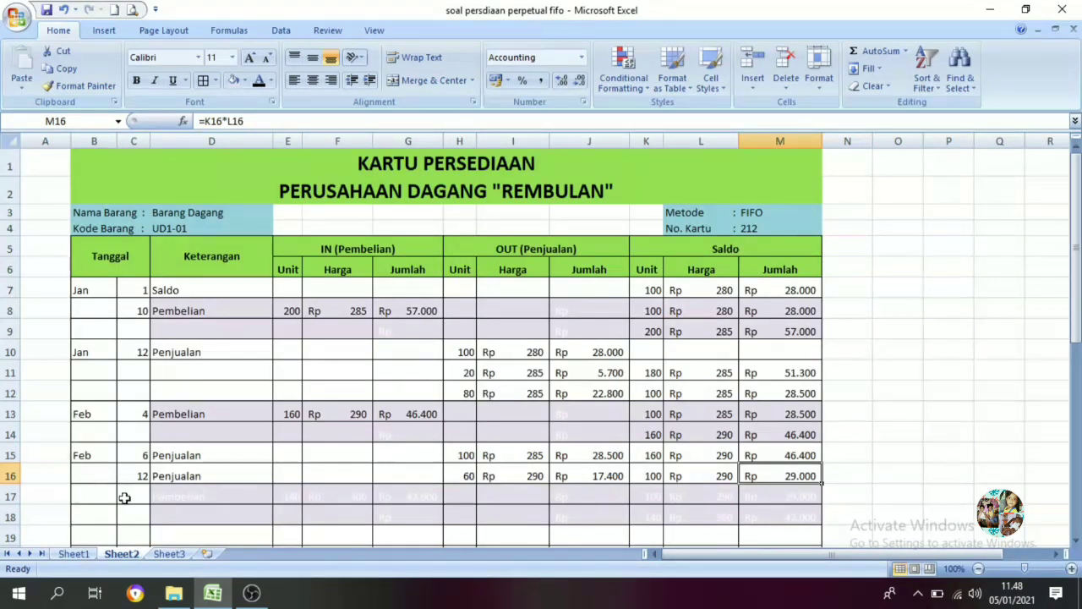
{"action": "left_click", "coordinate": [133, 500]}
{"action": "left_click", "coordinate": [259, 80]}
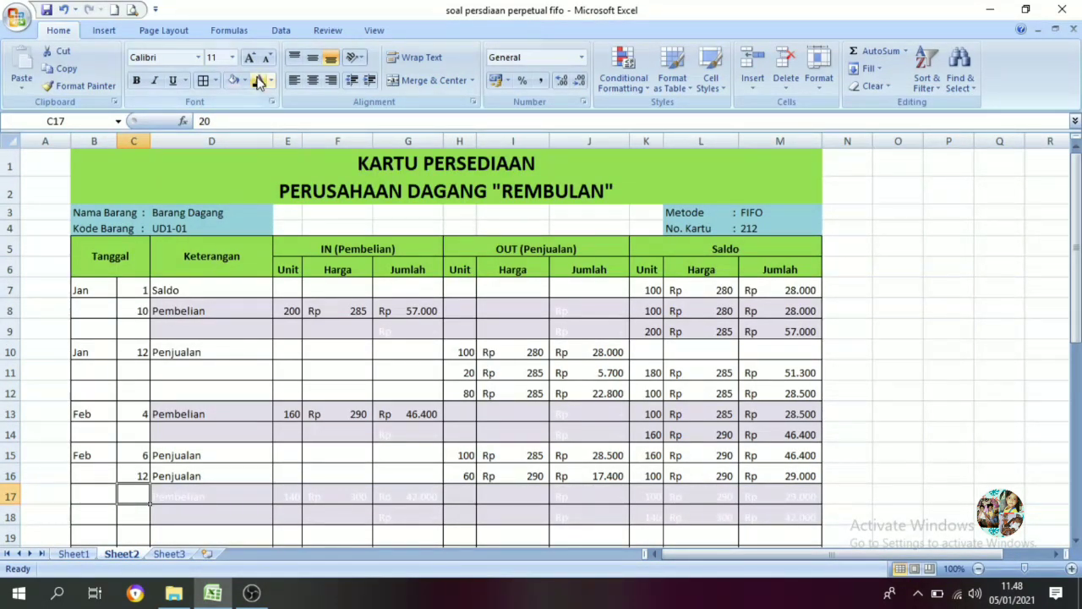
{"action": "left_click", "coordinate": [82, 496]}
{"action": "left_click", "coordinate": [259, 80]}
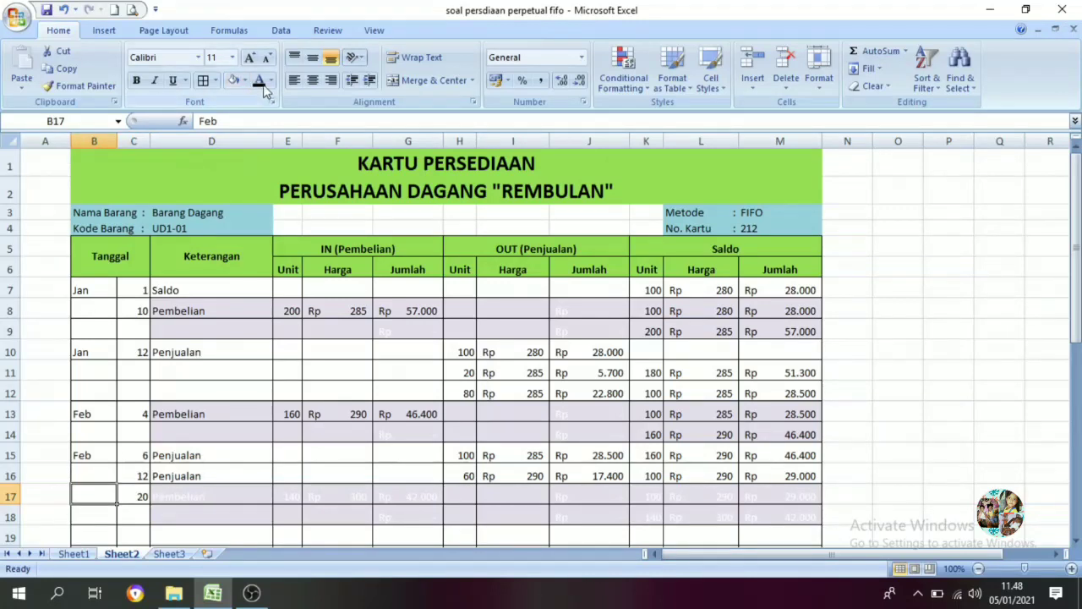
{"action": "left_click", "coordinate": [176, 497]}
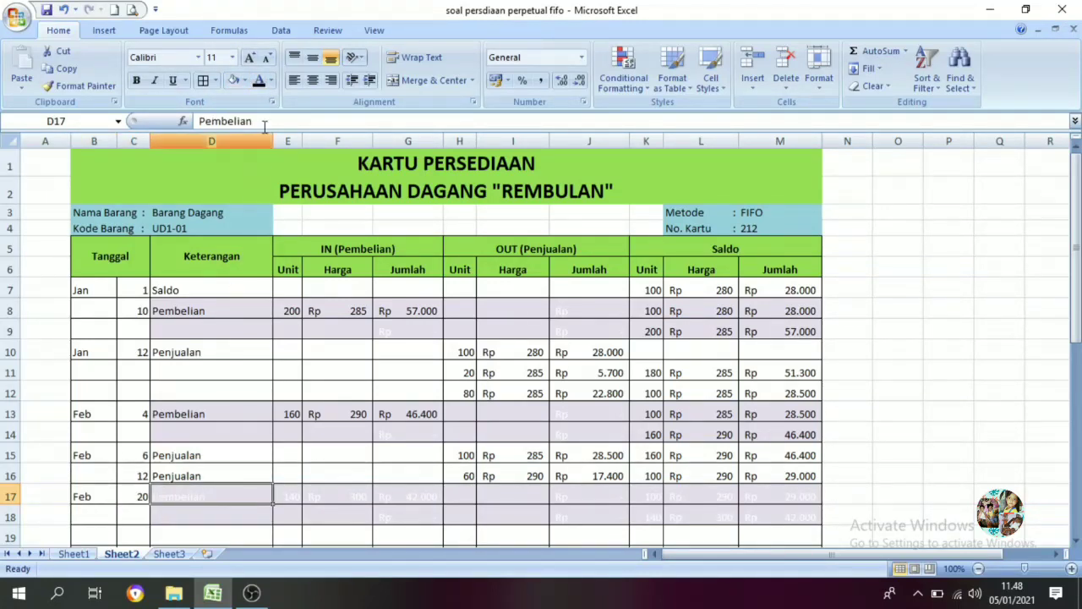
{"action": "left_click", "coordinate": [263, 81]}
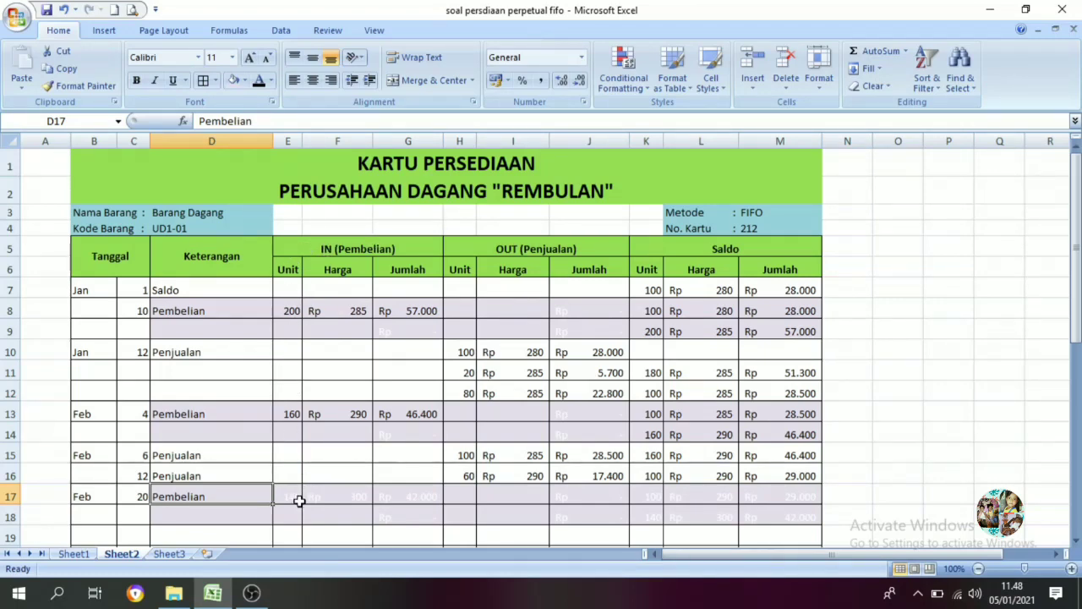
Apply the black font colour to the 20 February purchase's IN units, price and amount in E17:G17, checking the price in K16 on Sheet1.
{"action": "left_click", "coordinate": [299, 500]}
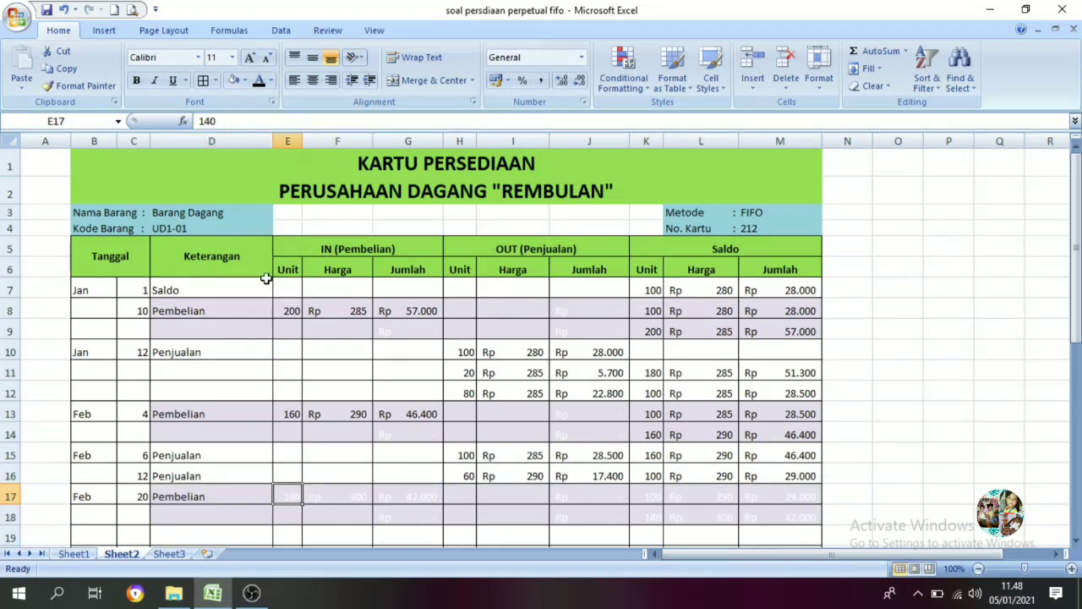
{"action": "left_click", "coordinate": [259, 84]}
{"action": "left_click", "coordinate": [355, 501]}
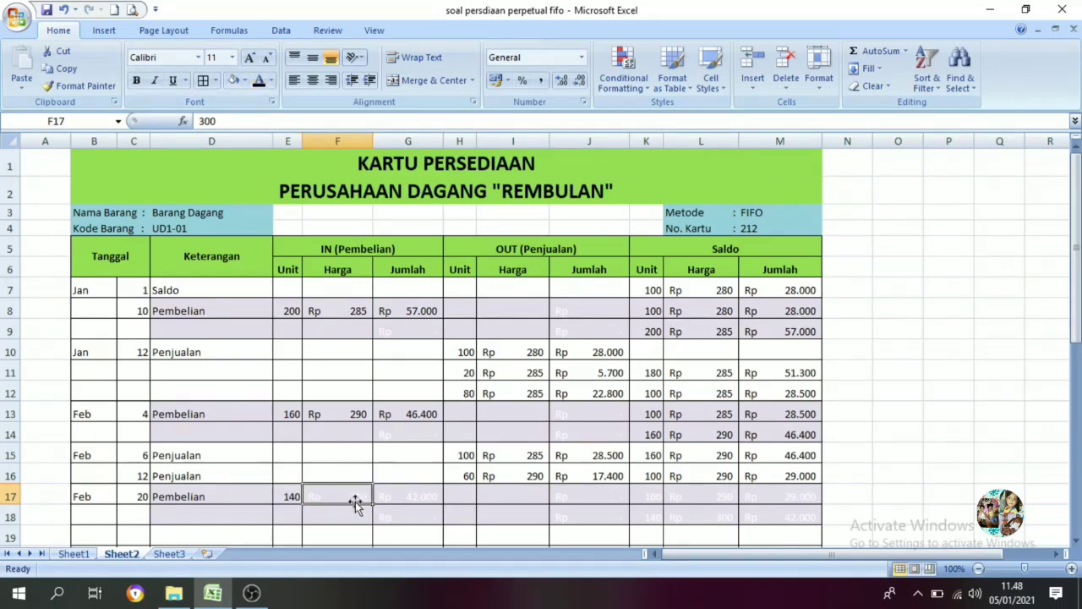
{"action": "left_click", "coordinate": [80, 555]}
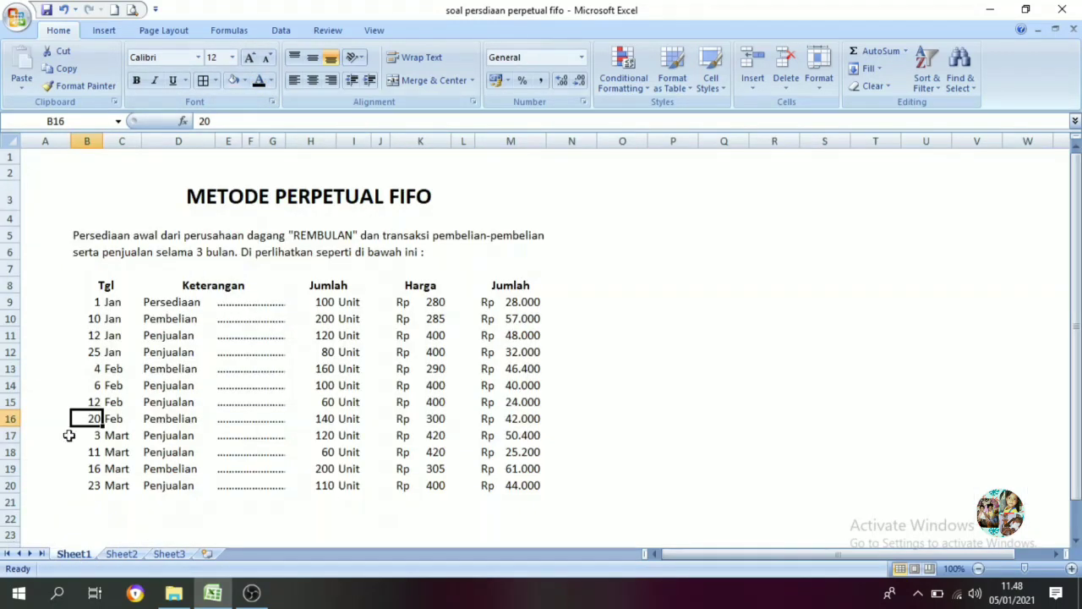
{"action": "left_click", "coordinate": [433, 419]}
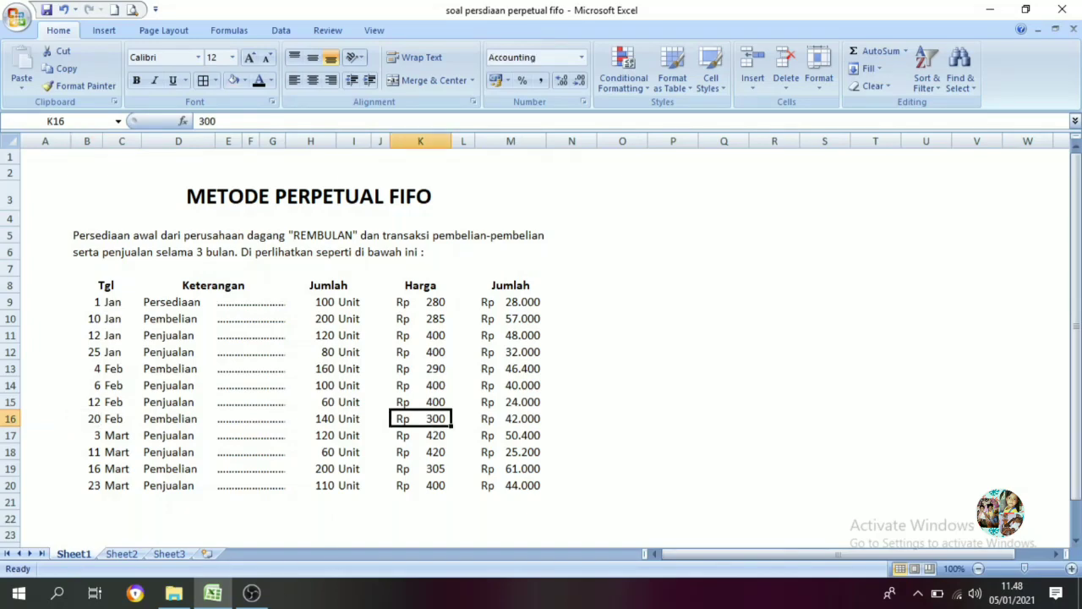
{"action": "left_click", "coordinate": [127, 555]}
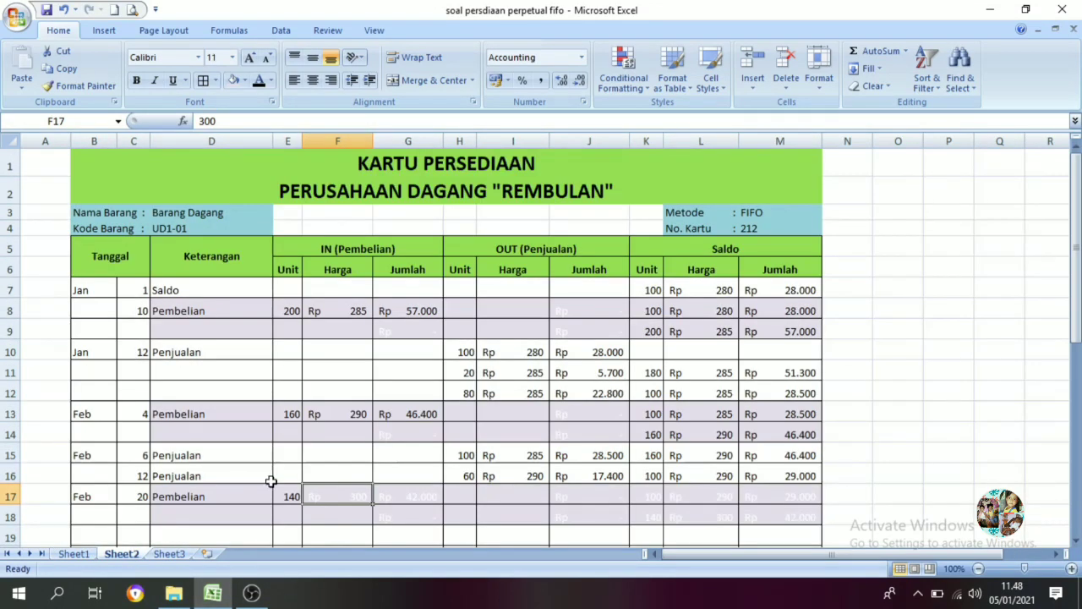
{"action": "left_click", "coordinate": [259, 81]}
{"action": "left_click", "coordinate": [394, 496]}
{"action": "left_click", "coordinate": [258, 82]}
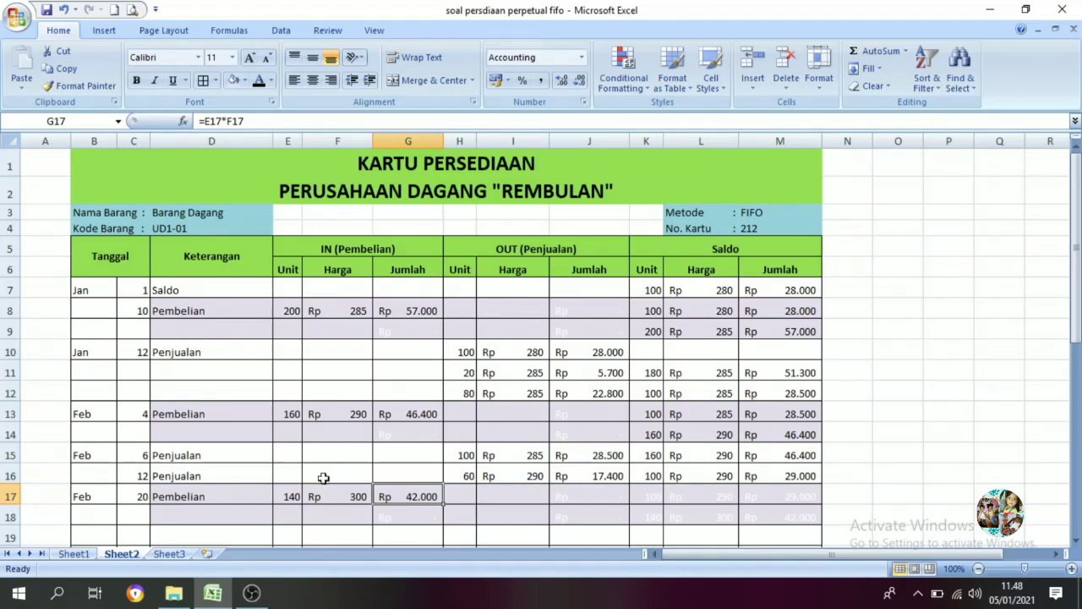
Compare the 20 February purchase price in F17 with the preceding balance's price in L16 and its entries in K16:M16.
{"action": "left_click", "coordinate": [340, 499]}
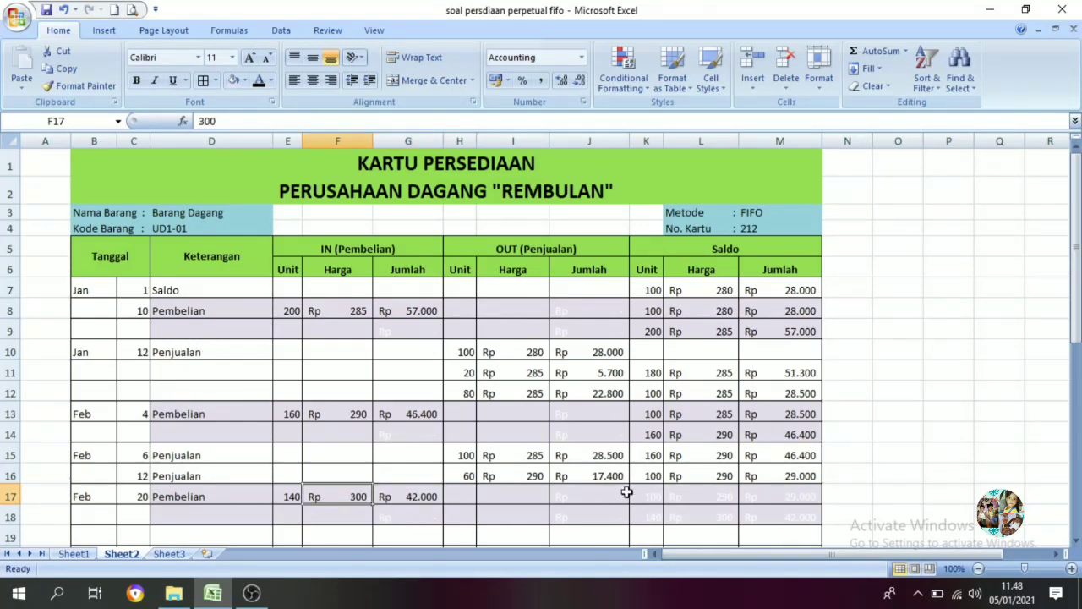
{"action": "left_click", "coordinate": [703, 478]}
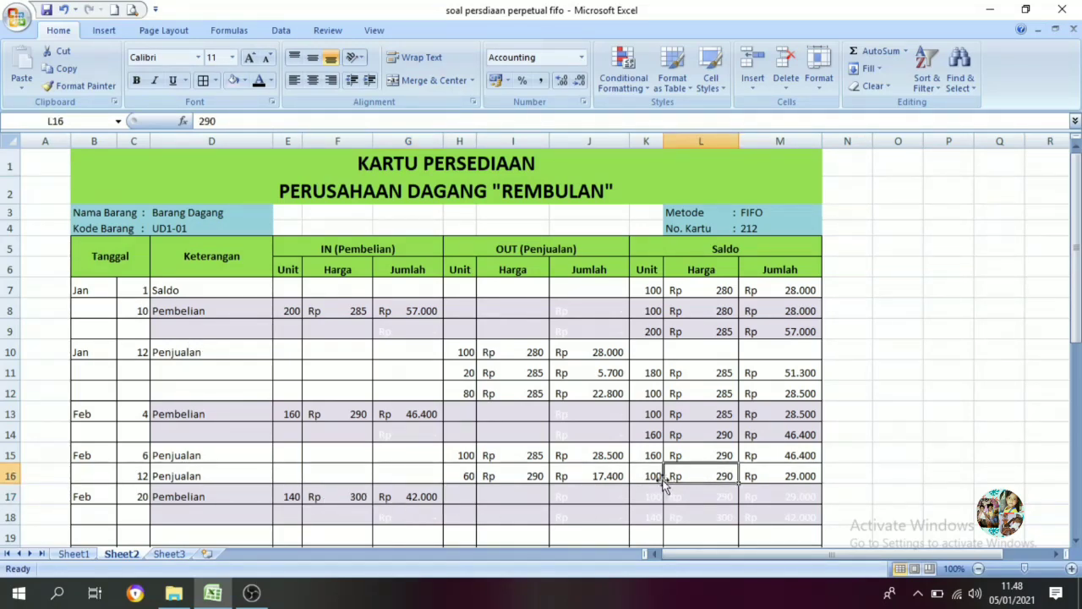
{"action": "left_click", "coordinate": [365, 496]}
{"action": "left_click", "coordinate": [732, 478]}
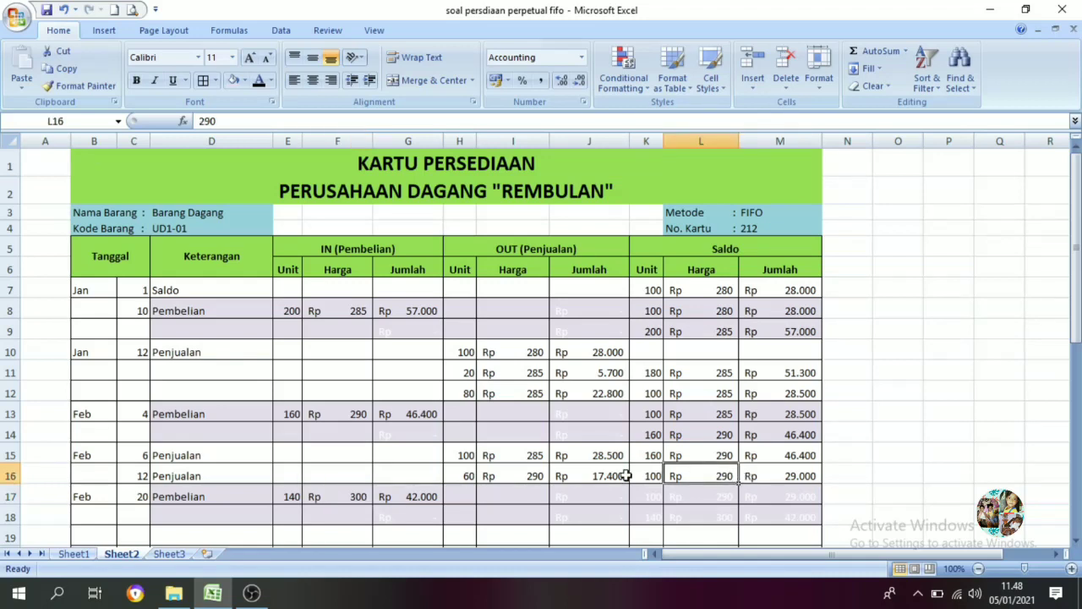
{"action": "left_click", "coordinate": [347, 492]}
{"action": "left_click", "coordinate": [710, 477]}
{"action": "left_click_drag", "start_coordinate": [651, 479], "coordinate": [765, 477]}
Apply the black font colour to the carried-over Saldo units, price and amount in K17:M17 for the 20 February purchase.
{"action": "left_click", "coordinate": [655, 494]}
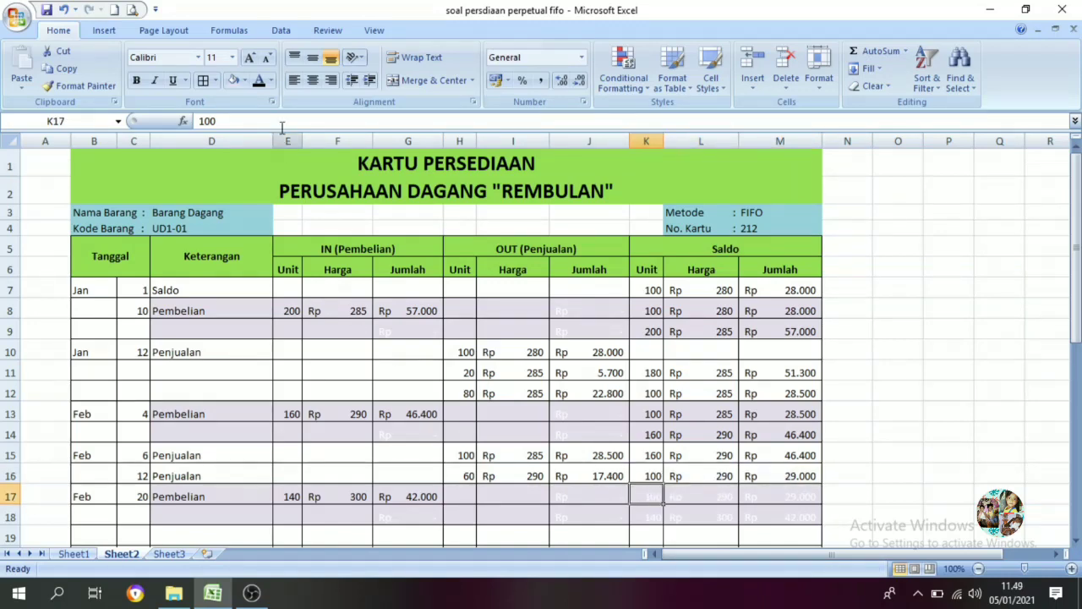
{"action": "left_click", "coordinate": [259, 81]}
{"action": "left_click", "coordinate": [714, 502]}
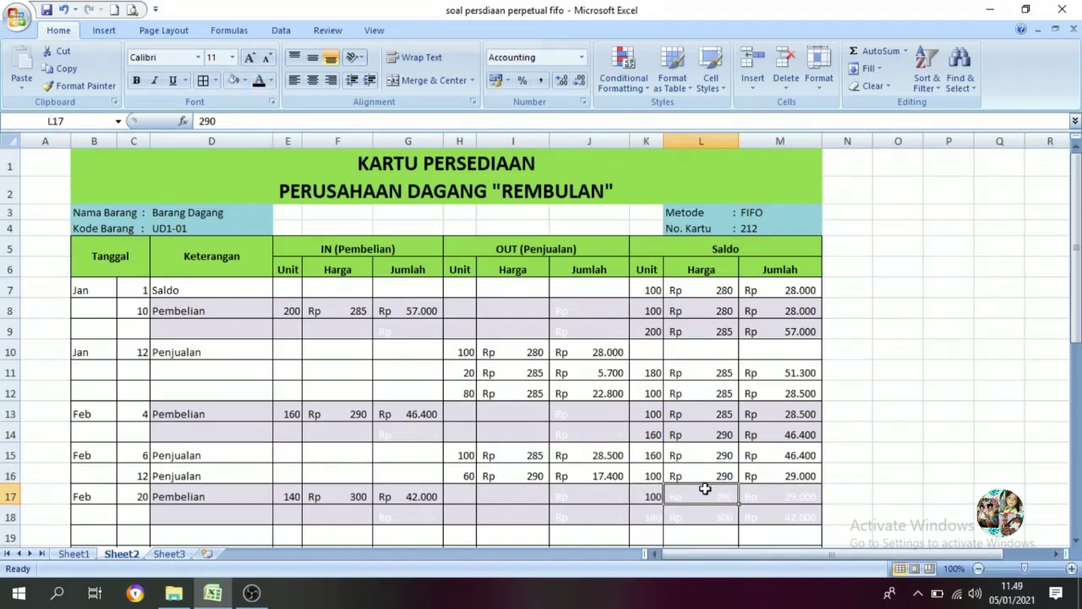
{"action": "left_click", "coordinate": [259, 81]}
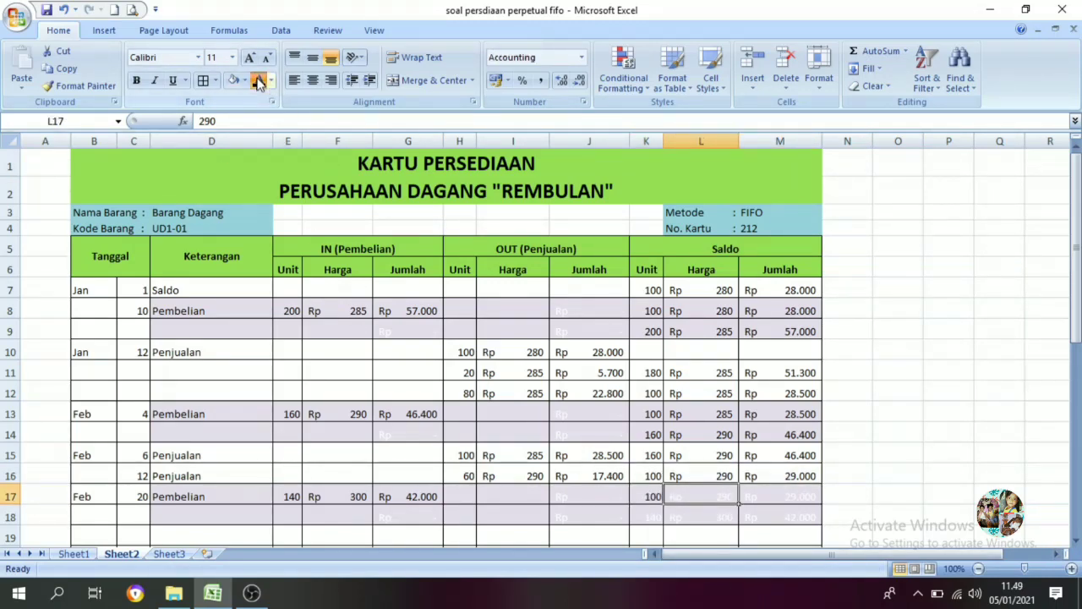
{"action": "left_click", "coordinate": [766, 497]}
{"action": "left_click", "coordinate": [260, 81]}
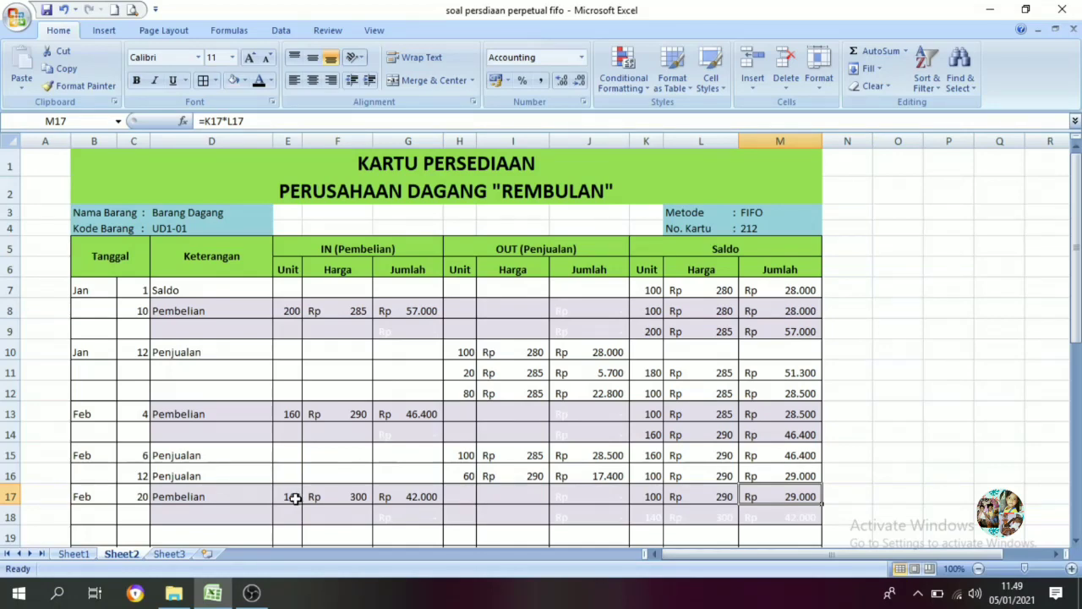
Apply the black font colour to the newly purchased stock's Saldo units, price and amount in K18:M18, based on the purchase in E17:F17.
{"action": "left_click_drag", "start_coordinate": [294, 499], "coordinate": [326, 496]}
{"action": "left_click", "coordinate": [335, 499]}
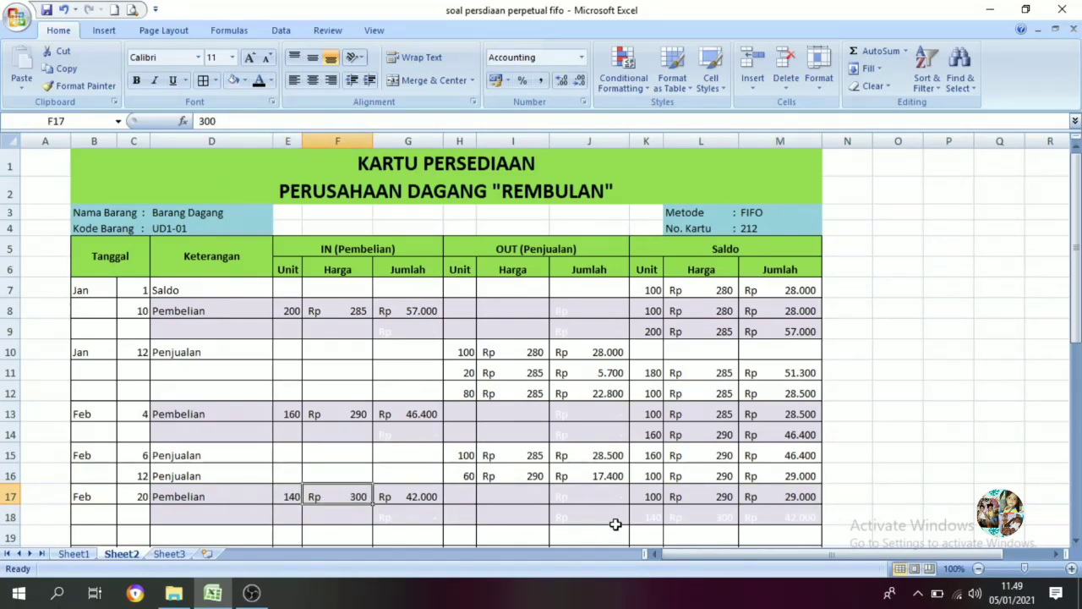
{"action": "left_click", "coordinate": [647, 517]}
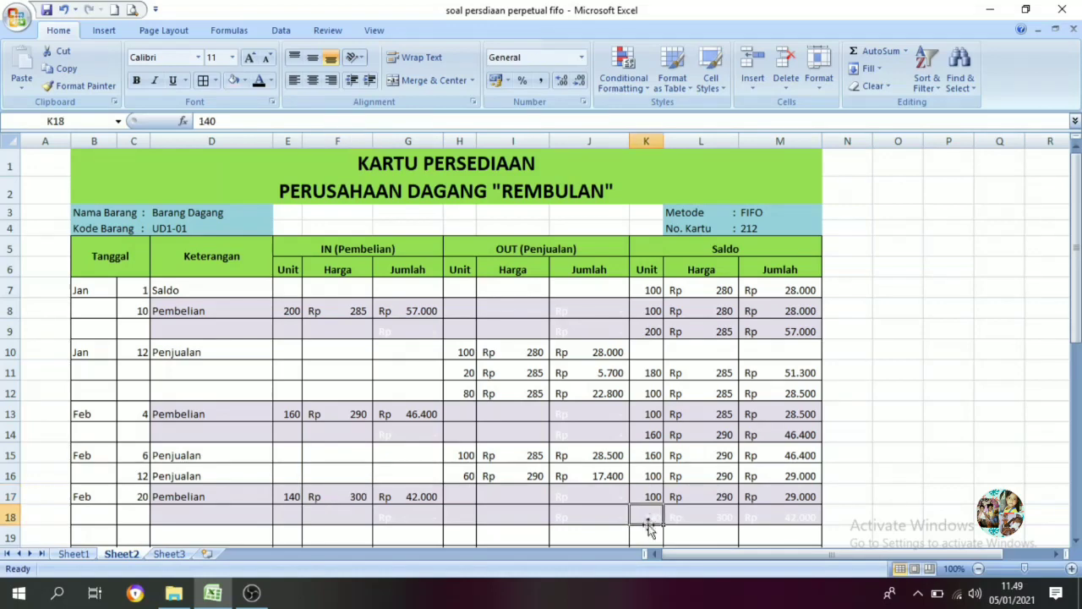
{"action": "left_click", "coordinate": [259, 80]}
{"action": "left_click", "coordinate": [711, 516]}
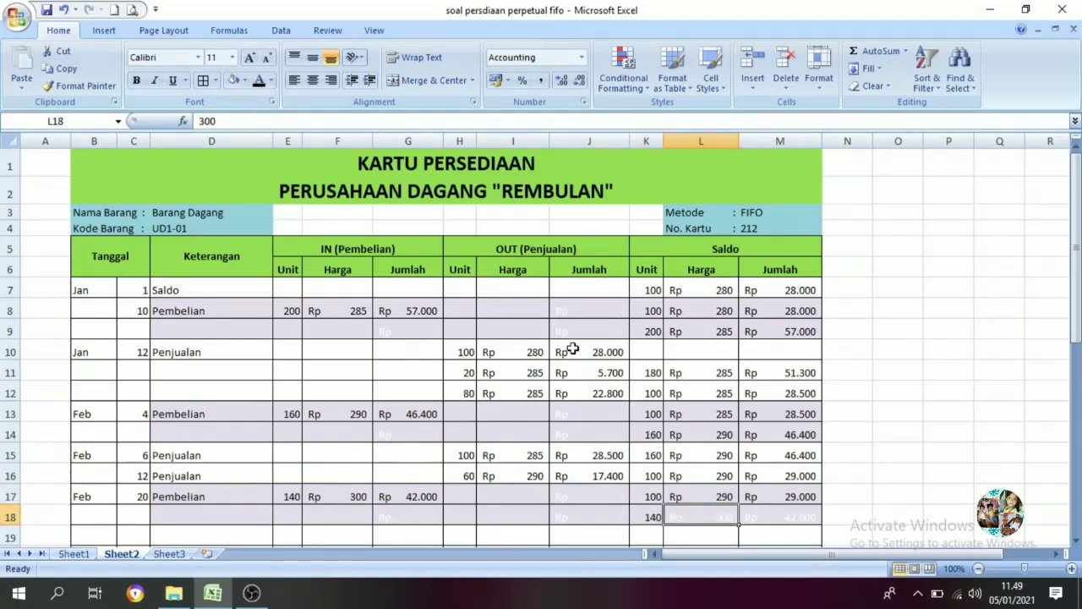
{"action": "left_click", "coordinate": [258, 85]}
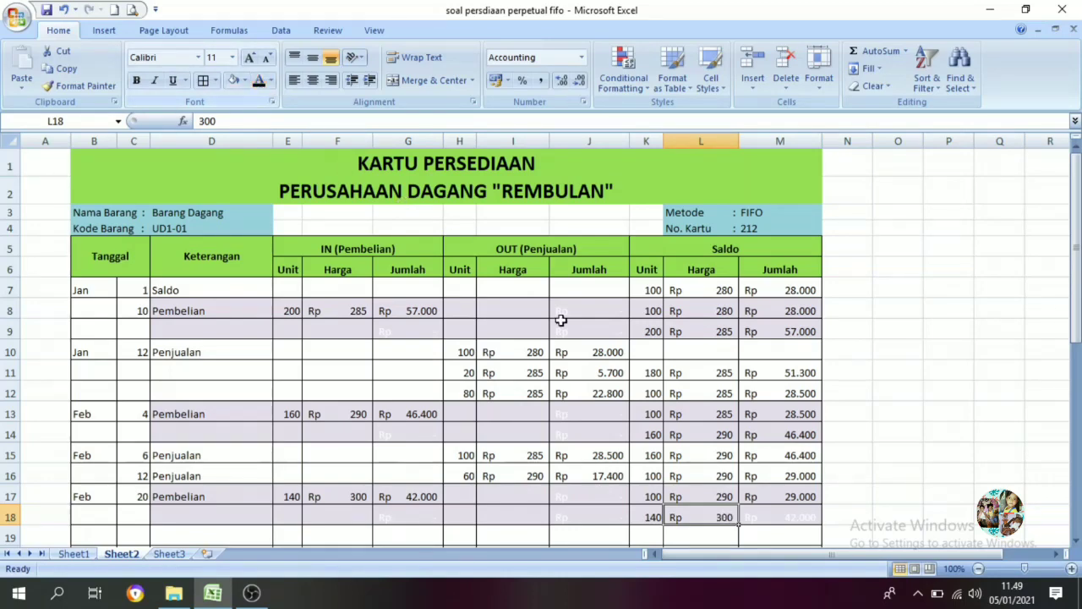
{"action": "left_click", "coordinate": [765, 523]}
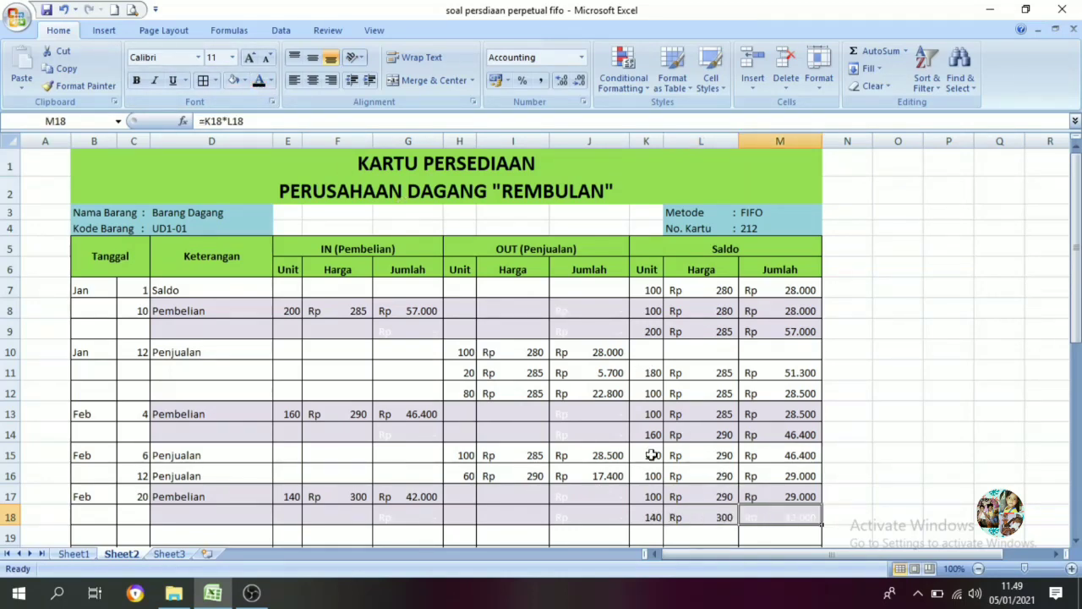
{"action": "left_click", "coordinate": [258, 85]}
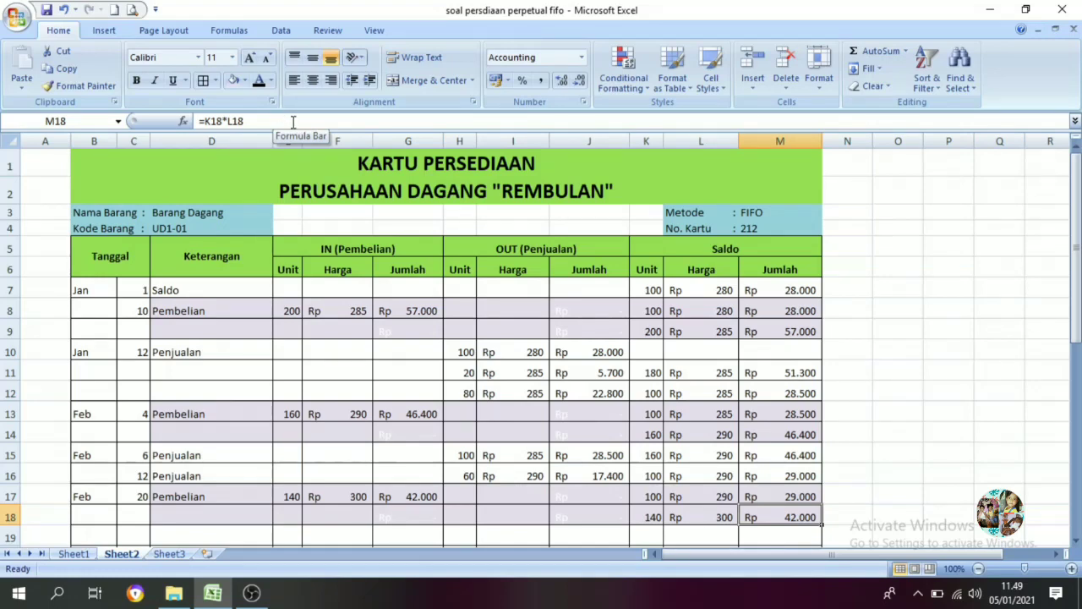
Review the 20 February balance in K17:M18 and the March entries in rows 19 to 25 of the stock card.
{"action": "scroll", "coordinate": [287, 333], "scroll_direction": "down", "scroll_amount": 1}
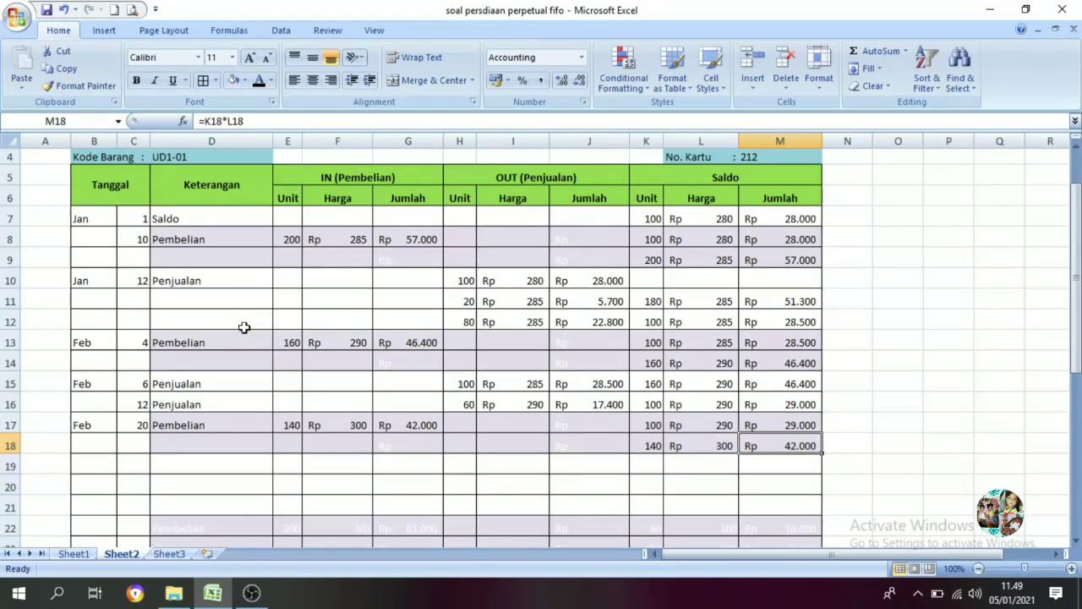
{"action": "left_click_drag", "start_coordinate": [648, 423], "coordinate": [801, 453]}
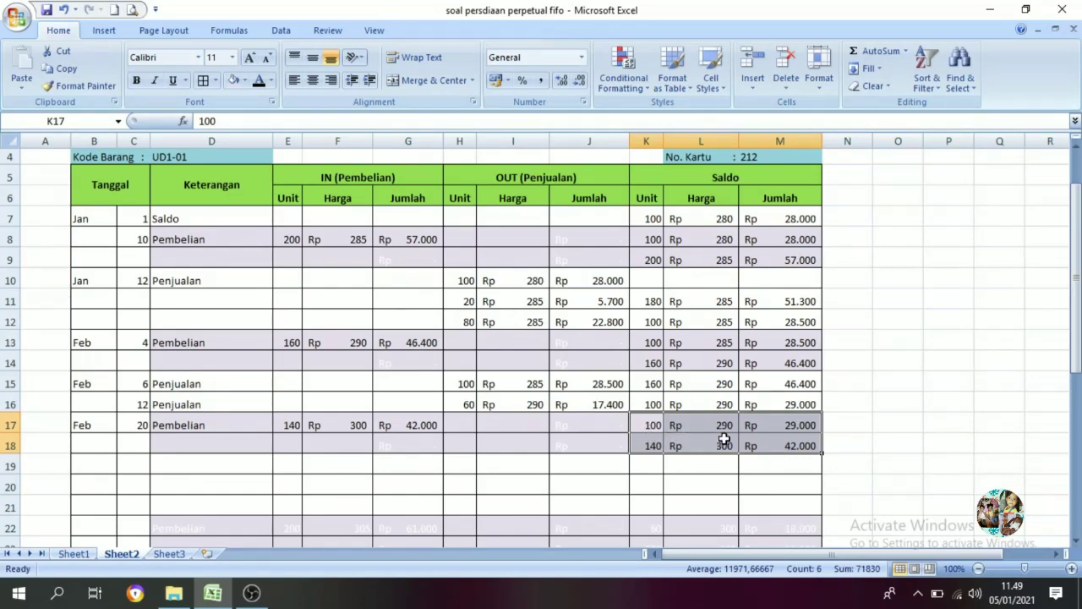
{"action": "scroll", "coordinate": [508, 431], "scroll_direction": "down", "scroll_amount": 2}
{"action": "left_click", "coordinate": [481, 425]}
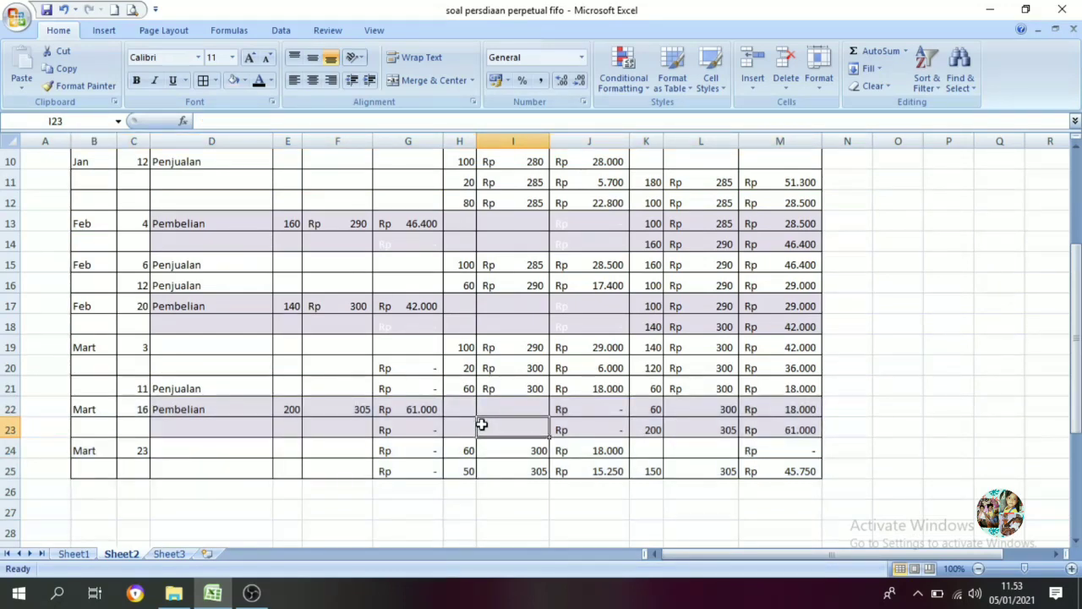
{"action": "scroll", "coordinate": [460, 310], "scroll_direction": "up", "scroll_amount": 1}
{"action": "scroll", "coordinate": [457, 306], "scroll_direction": "down", "scroll_amount": 2}
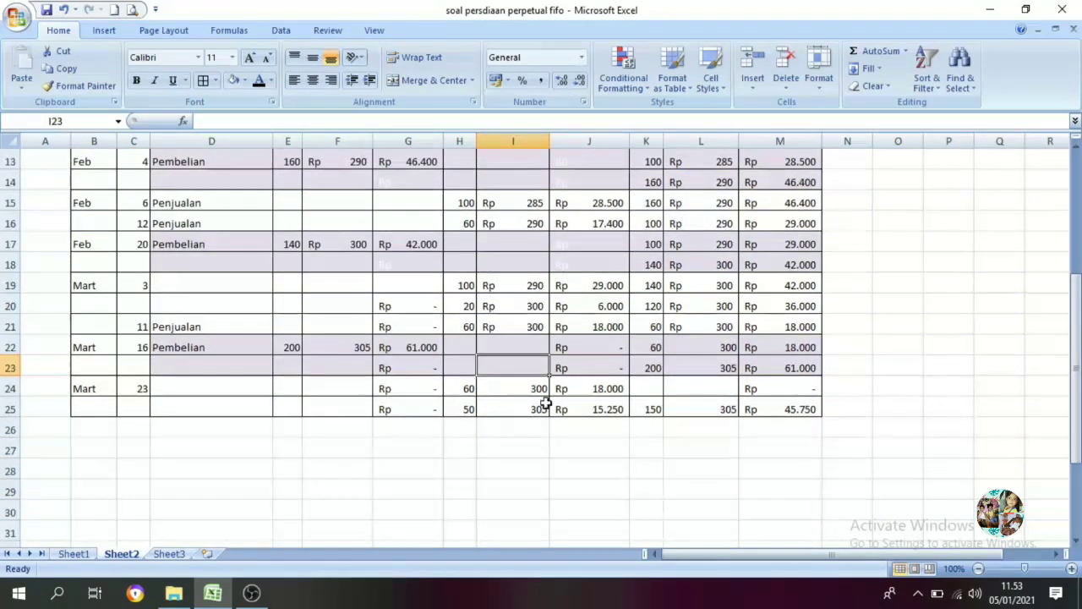
{"action": "scroll", "coordinate": [443, 326], "scroll_direction": "up", "scroll_amount": 2}
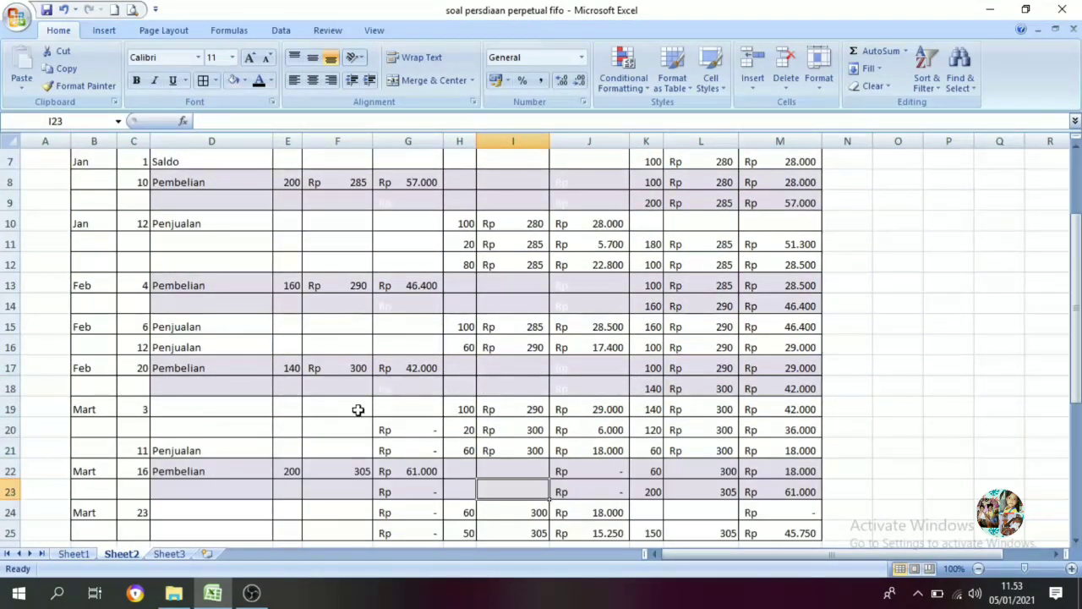
{"action": "scroll", "coordinate": [274, 446], "scroll_direction": "down", "scroll_amount": 1}
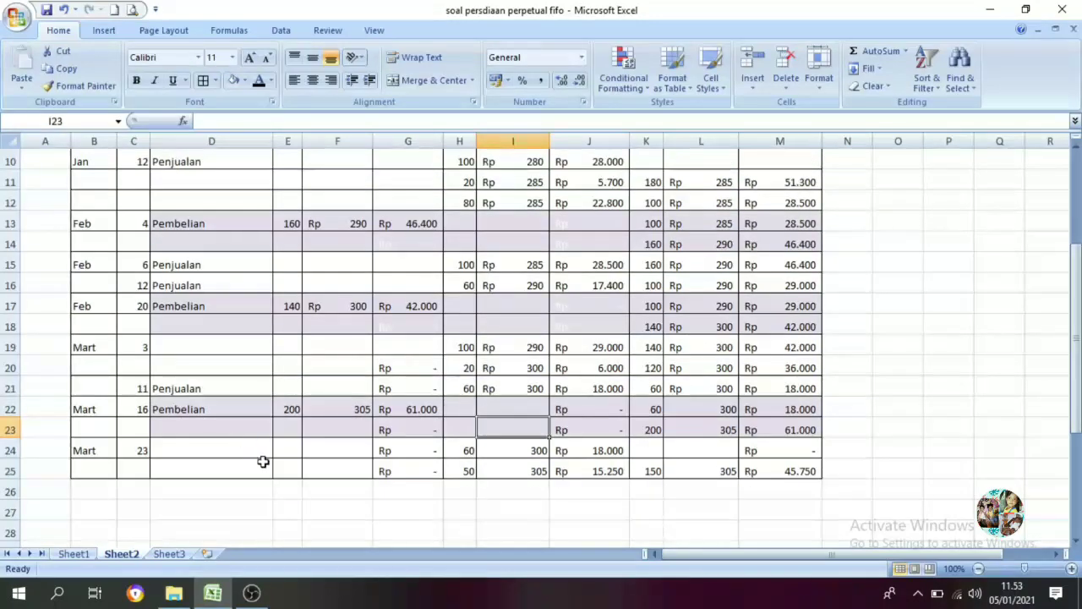
Consult the March transactions on Sheet1 and review the whole stock card on Sheet2.
{"action": "left_click", "coordinate": [74, 553]}
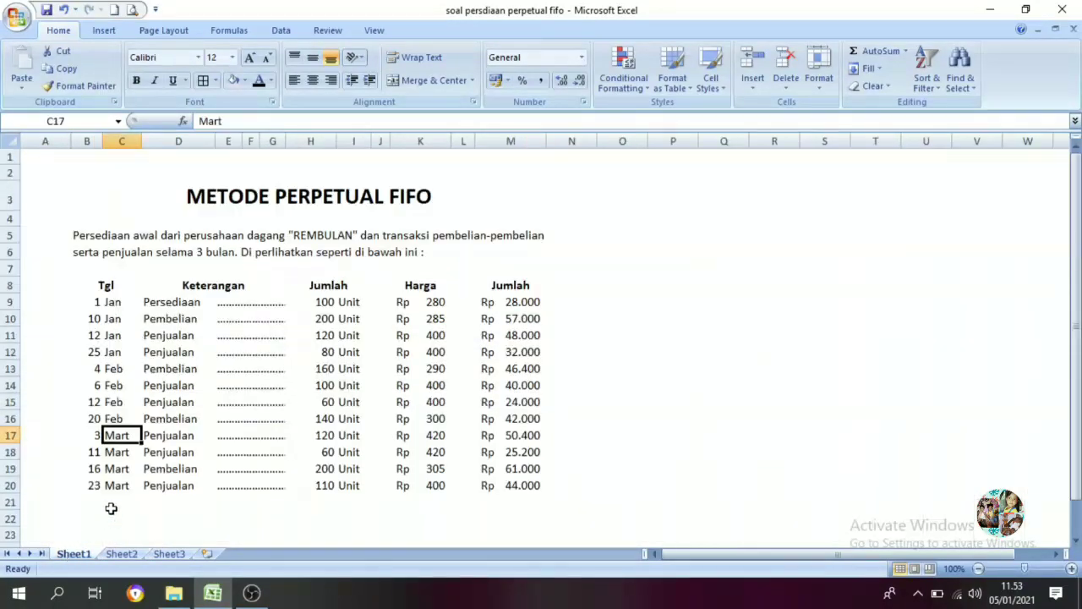
{"action": "left_click", "coordinate": [121, 553]}
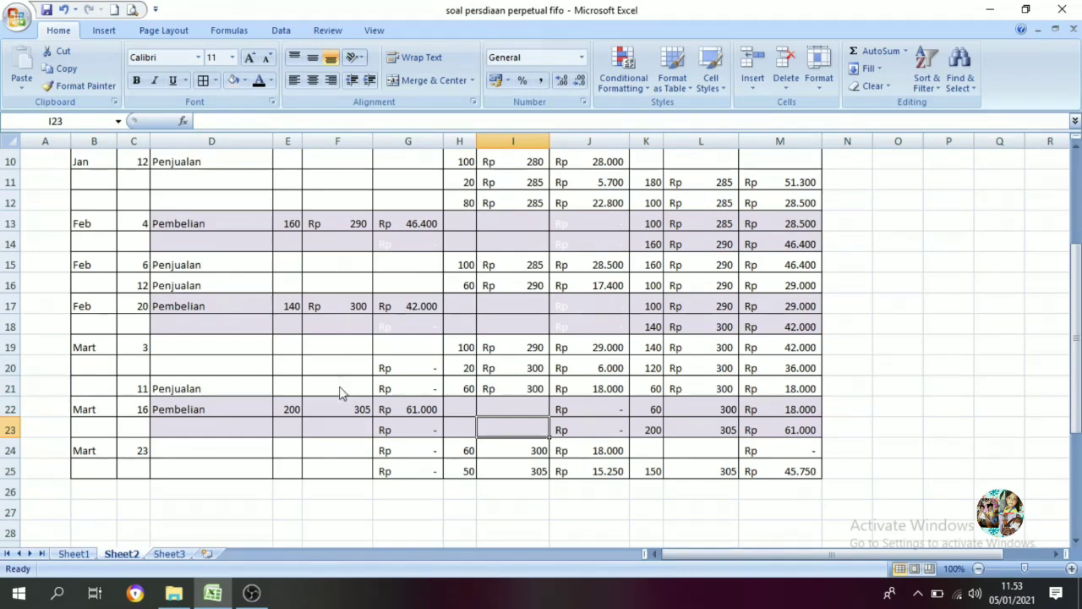
{"action": "scroll", "coordinate": [340, 393], "scroll_direction": "up", "scroll_amount": 1}
{"action": "scroll", "coordinate": [391, 387], "scroll_direction": "up", "scroll_amount": 2}
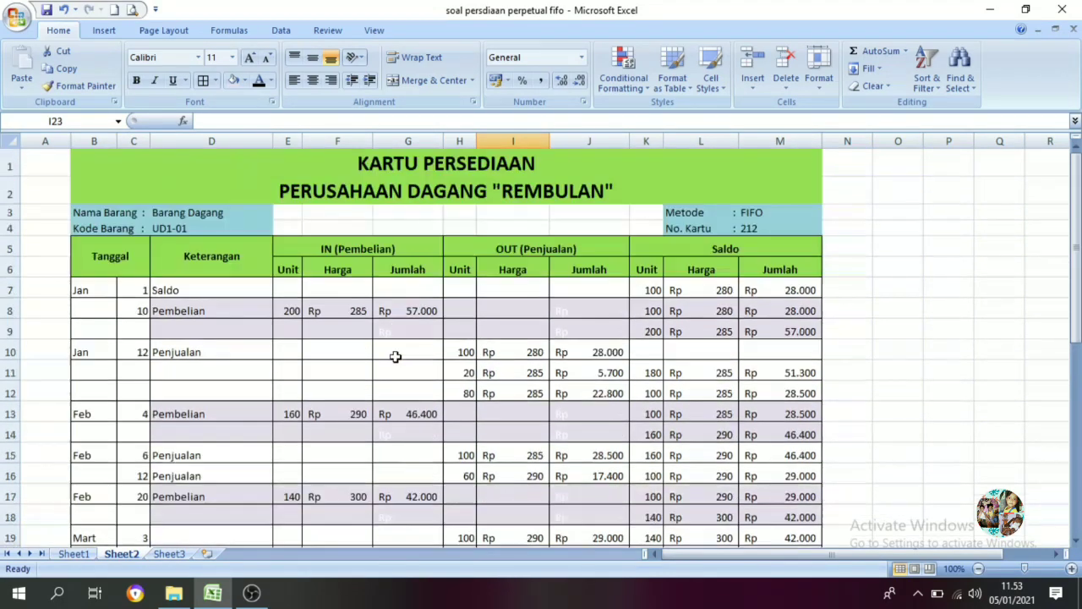
{"action": "scroll", "coordinate": [452, 330], "scroll_direction": "down", "scroll_amount": 2}
{"action": "scroll", "coordinate": [458, 337], "scroll_direction": "up", "scroll_amount": 2}
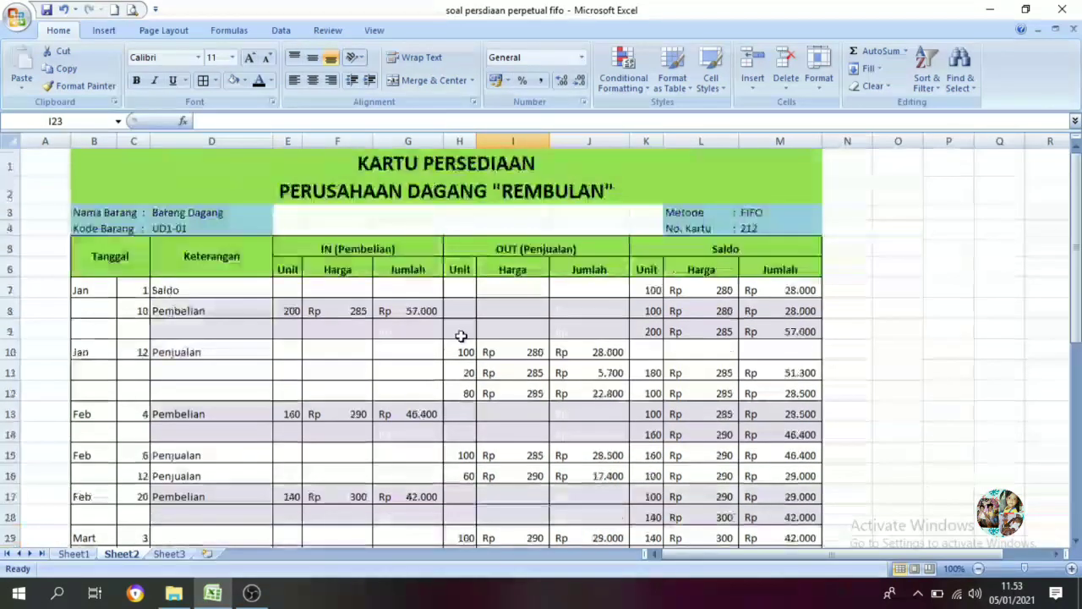